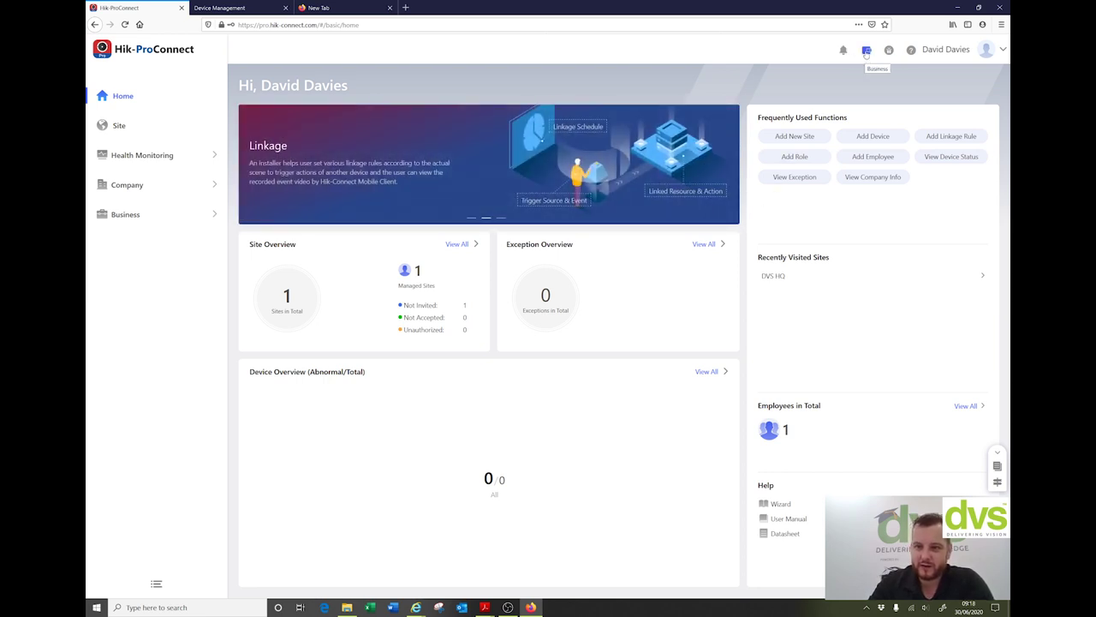
{"action": "left_click", "coordinate": [866, 51]}
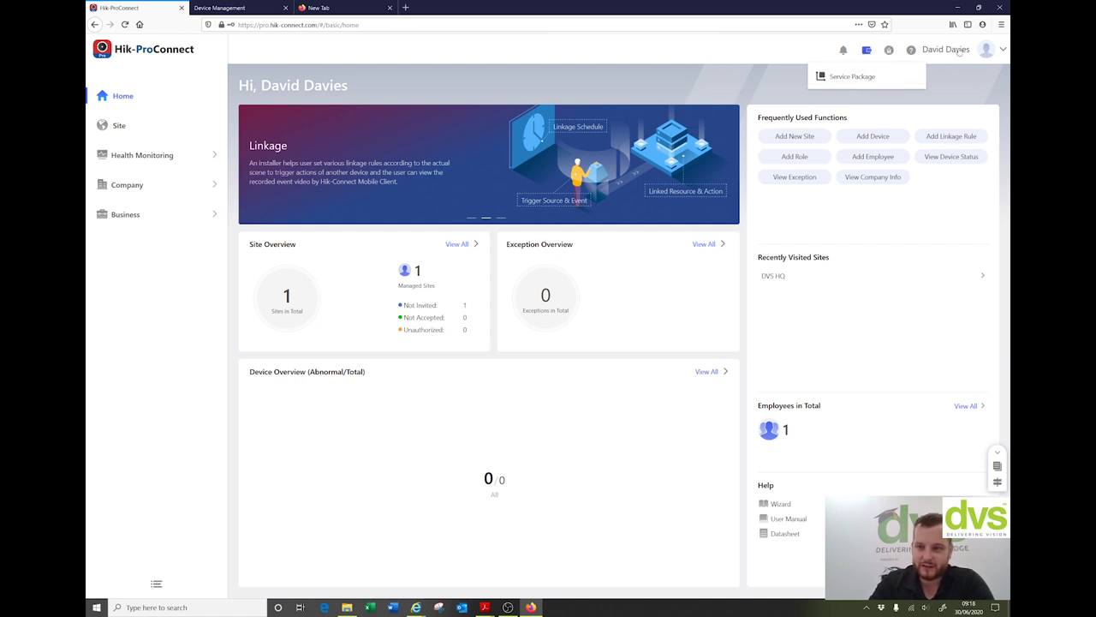
{"action": "left_click", "coordinate": [857, 78]}
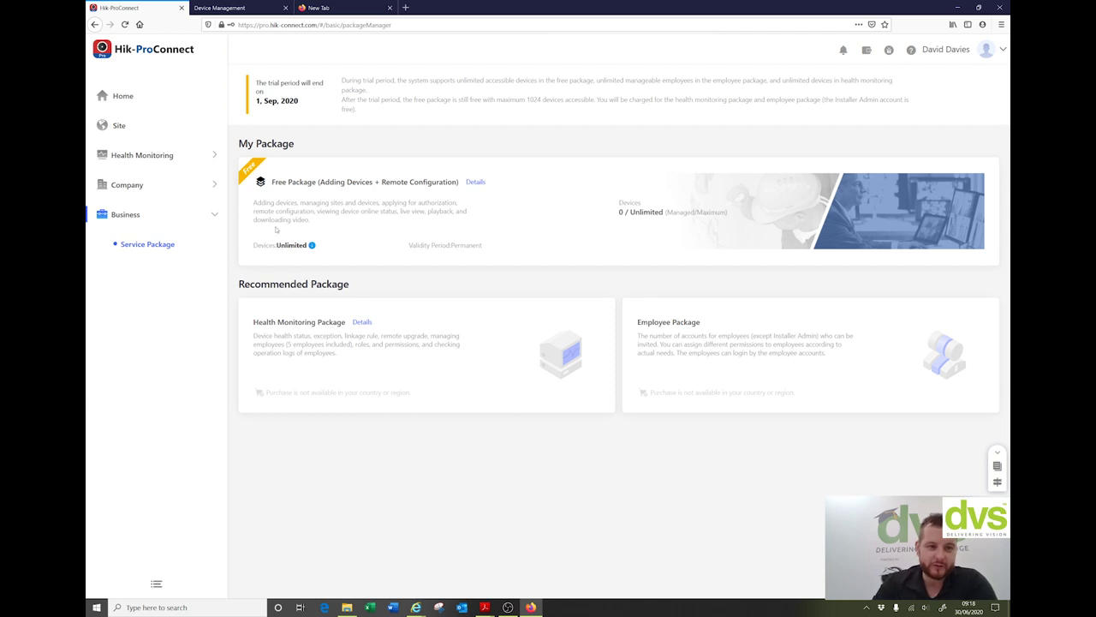
{"action": "left_click", "coordinate": [129, 98]}
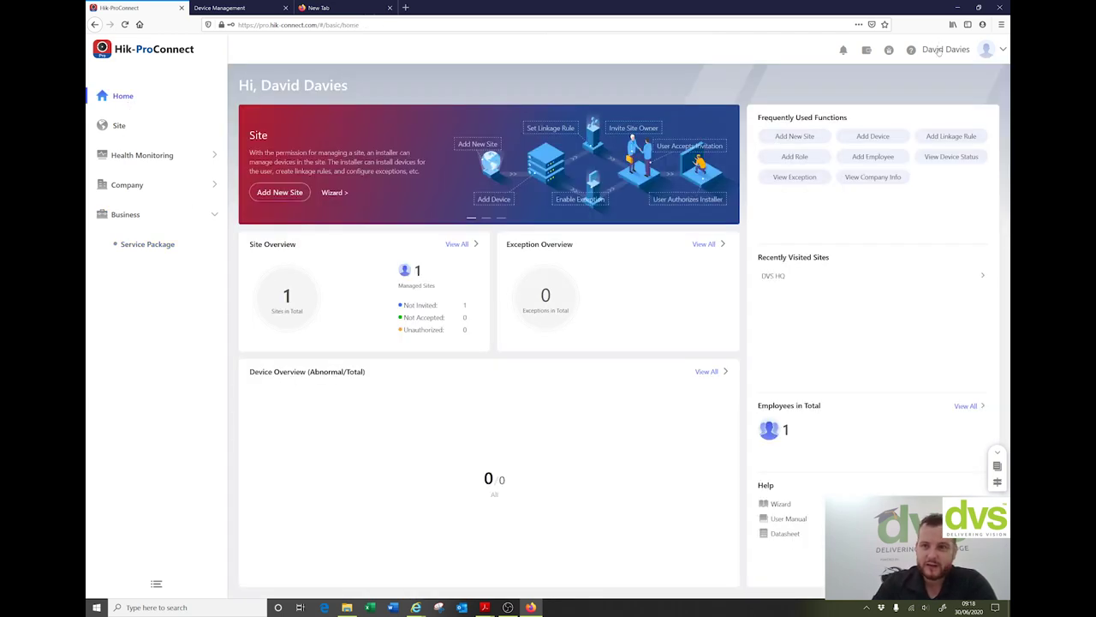
{"action": "left_click", "coordinate": [890, 52]}
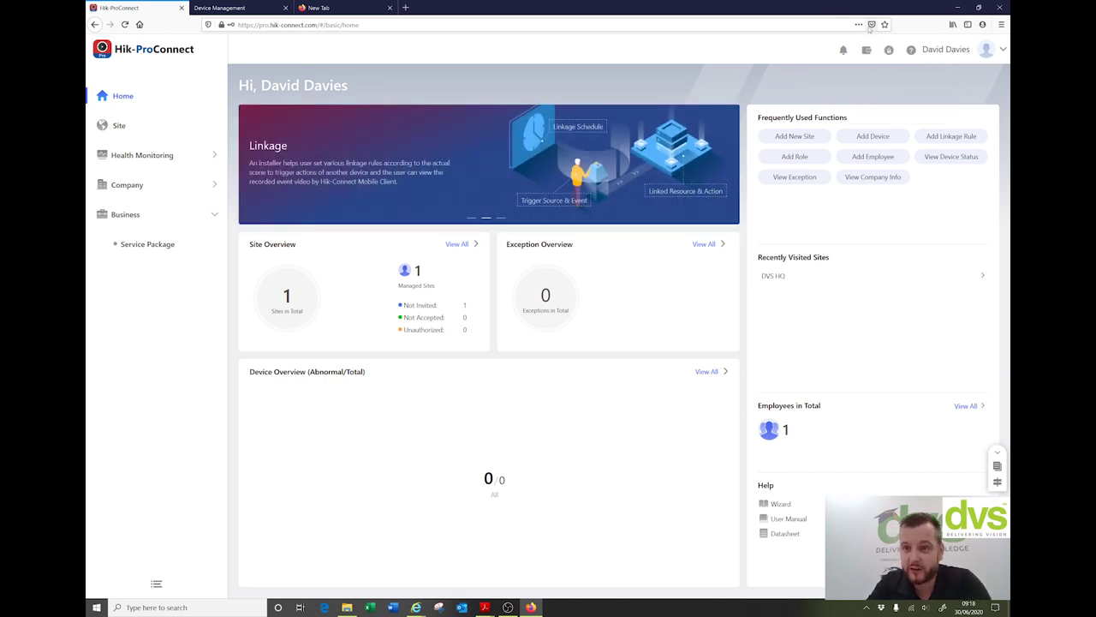
{"action": "left_click", "coordinate": [912, 51]}
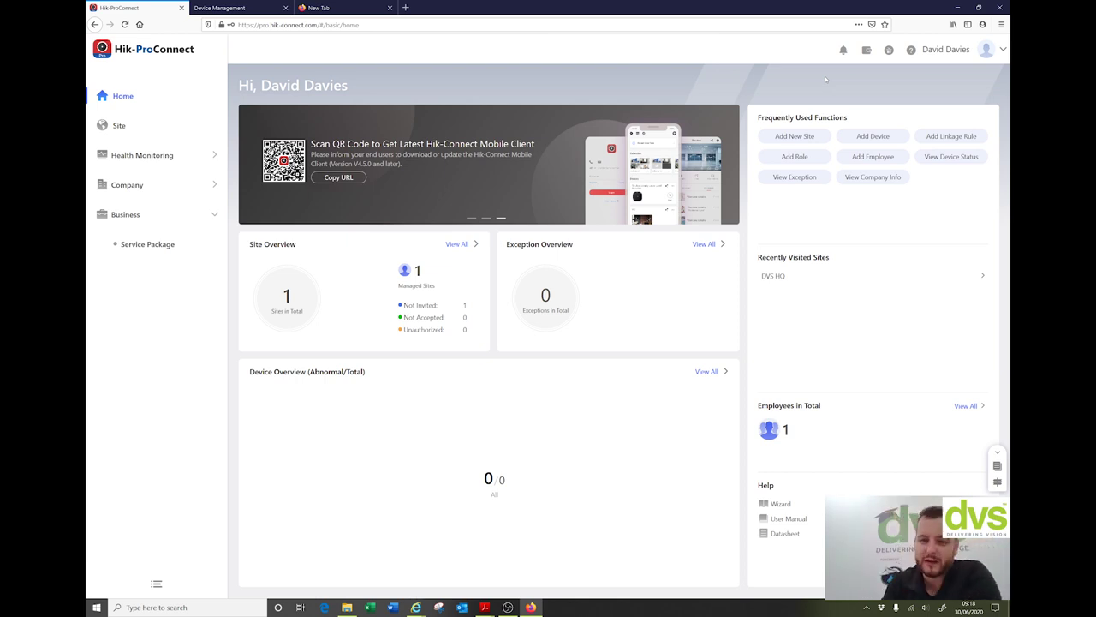
{"action": "left_click", "coordinate": [1003, 50]}
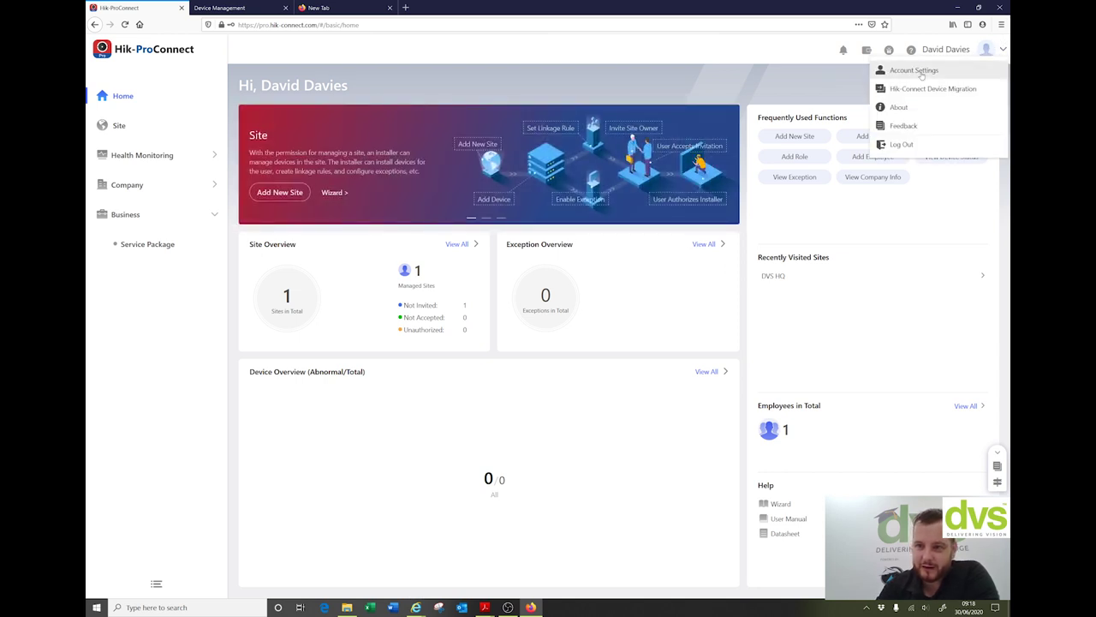
{"action": "left_click", "coordinate": [914, 70]}
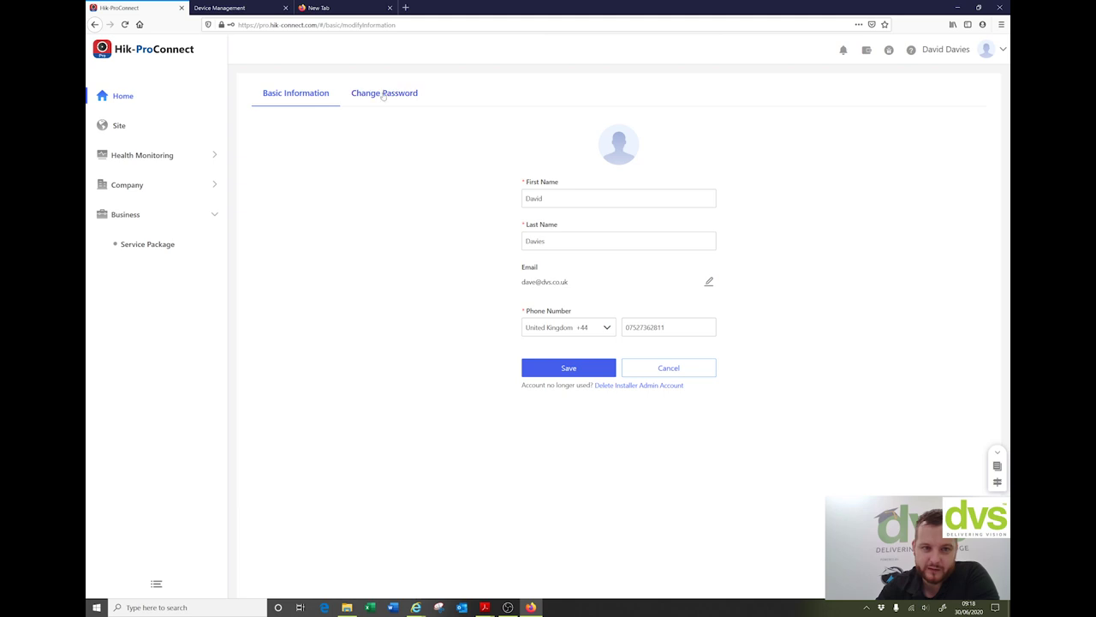
{"action": "left_click", "coordinate": [1003, 50]}
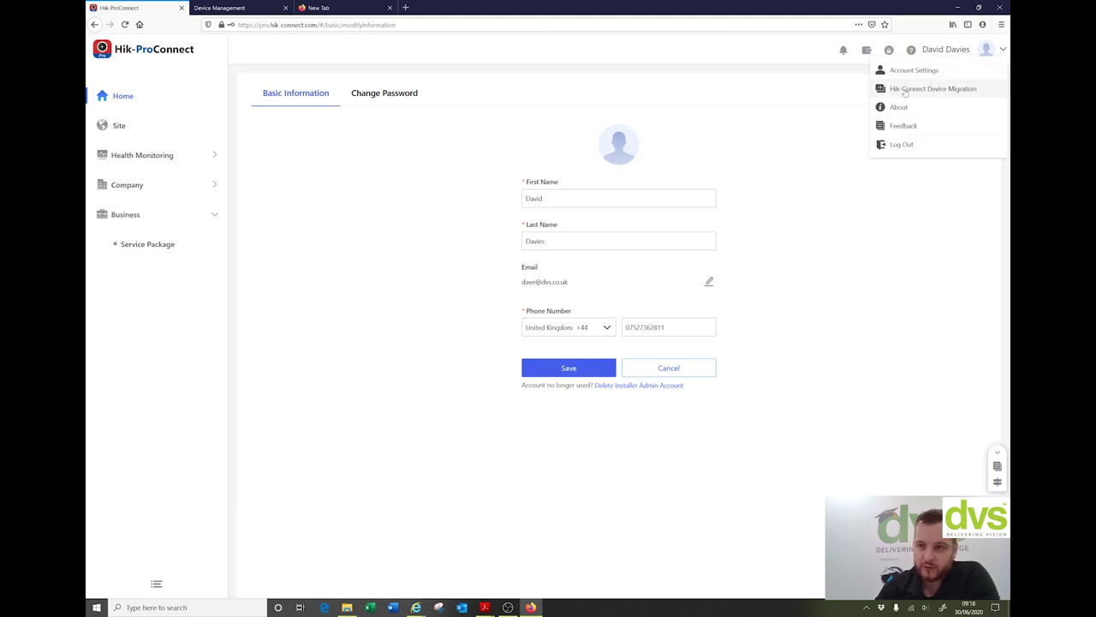
{"action": "left_click", "coordinate": [905, 89]}
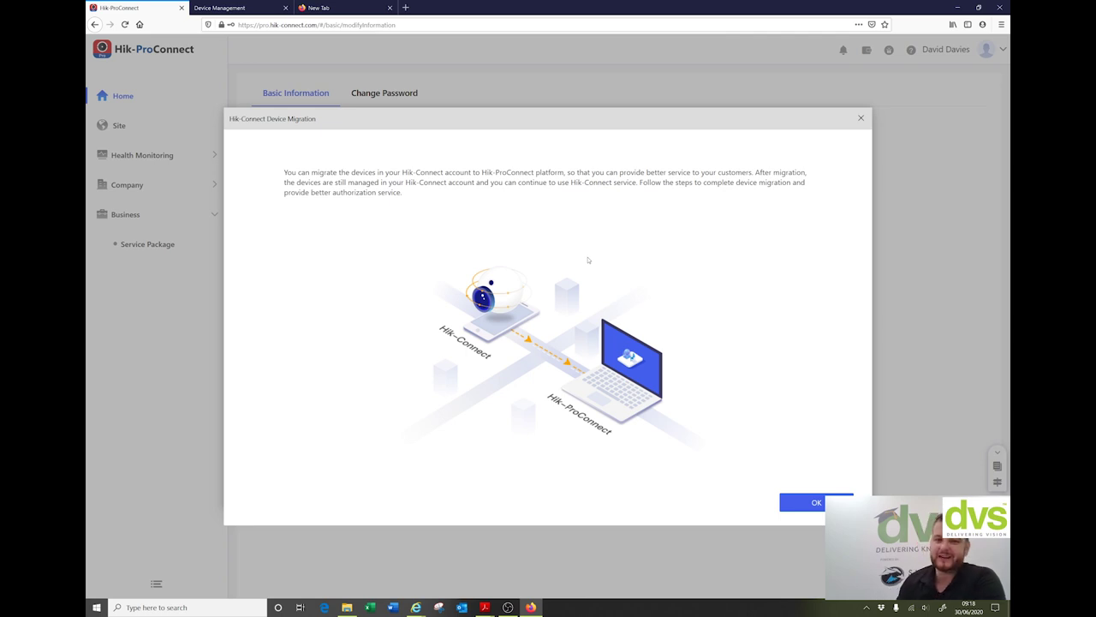
{"action": "left_click", "coordinate": [809, 502]}
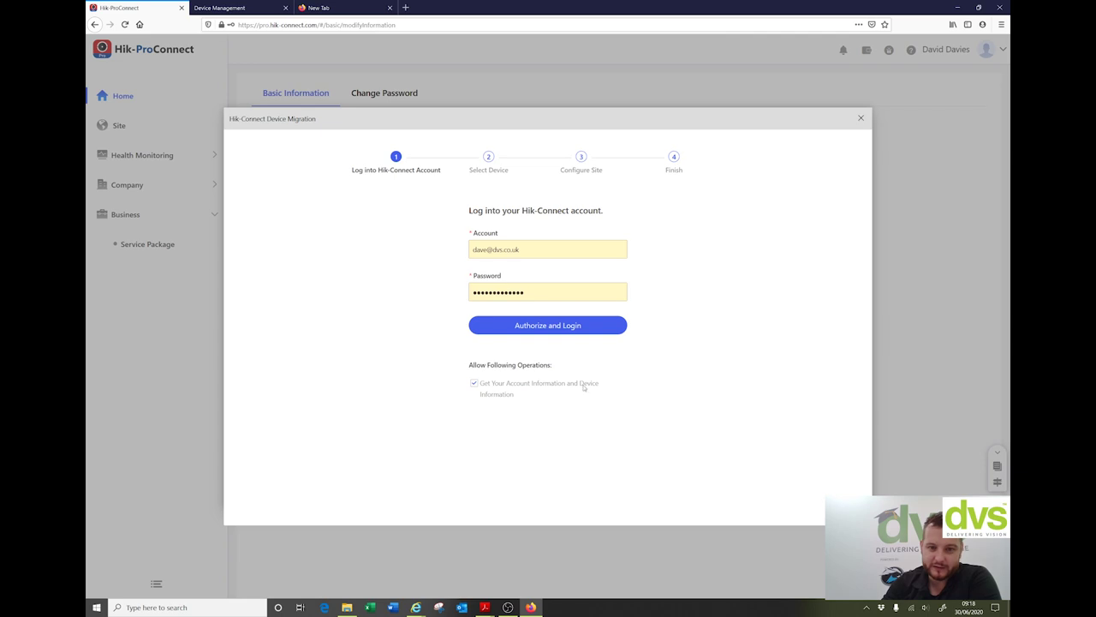
{"action": "left_click", "coordinate": [863, 120]}
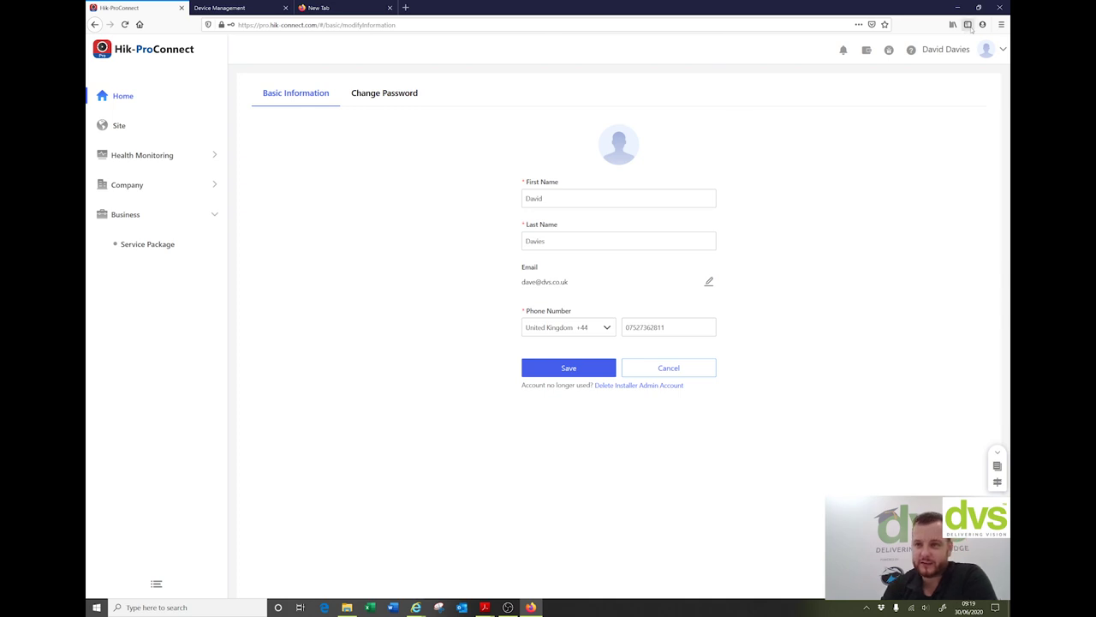
{"action": "left_click", "coordinate": [1000, 51]}
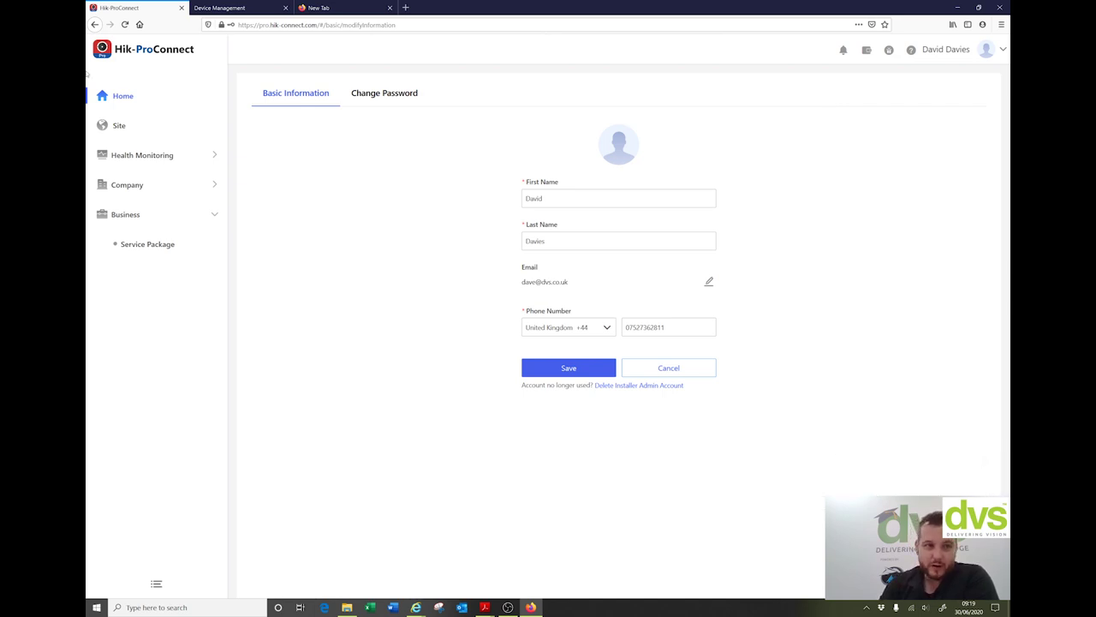
{"action": "left_click", "coordinate": [121, 99]}
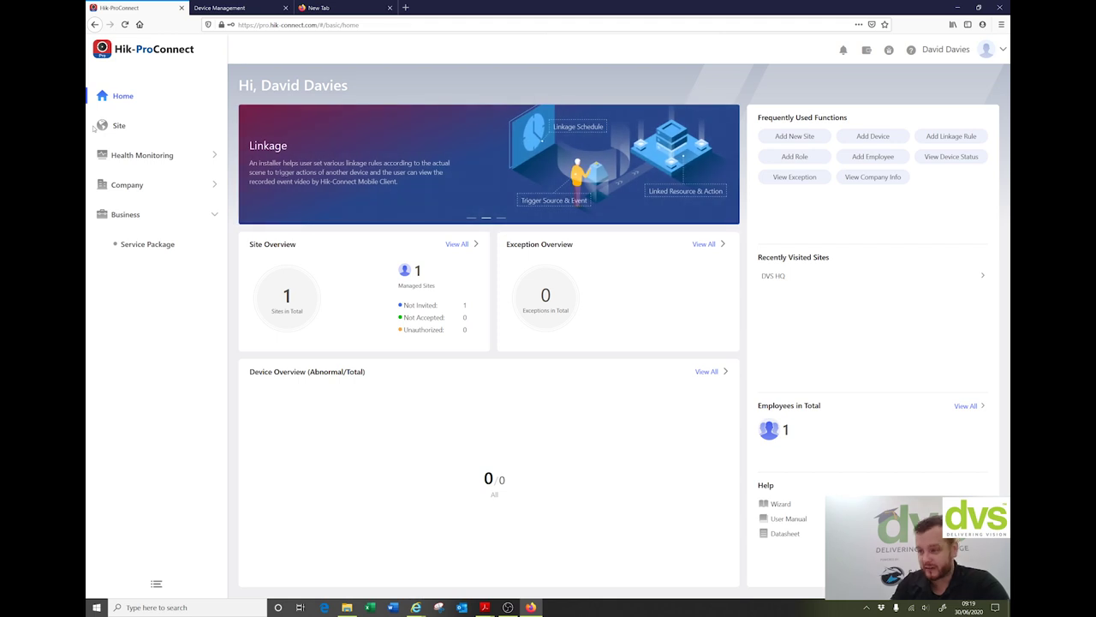
Step: Open the DVS HQ site details, then return to the site list and cancel adding a new site
{"action": "left_click", "coordinate": [111, 126]}
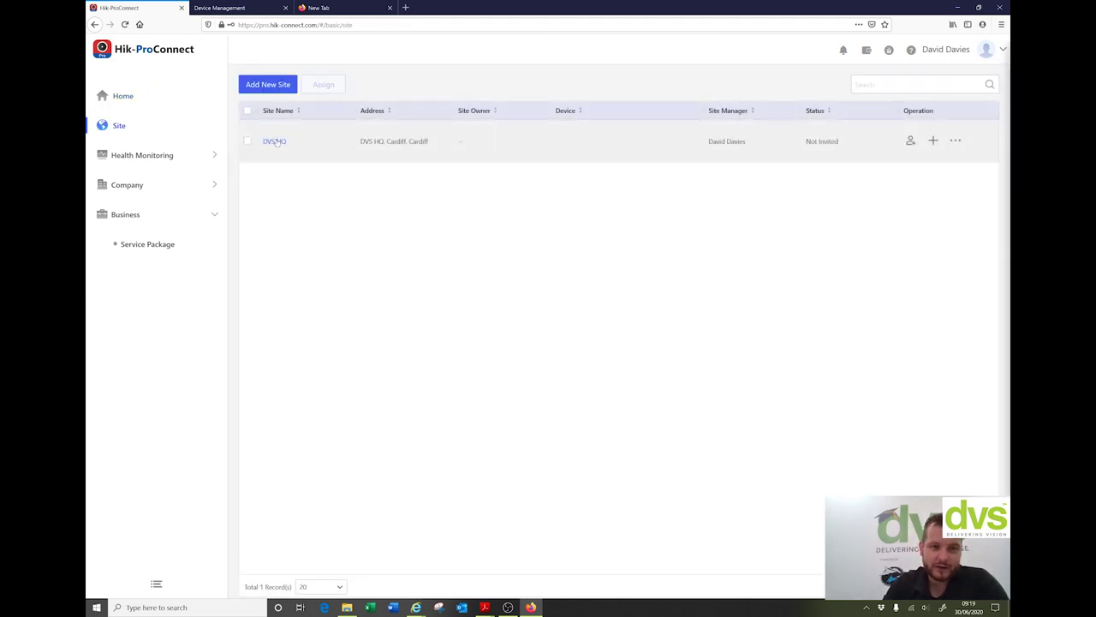
{"action": "left_click", "coordinate": [272, 144]}
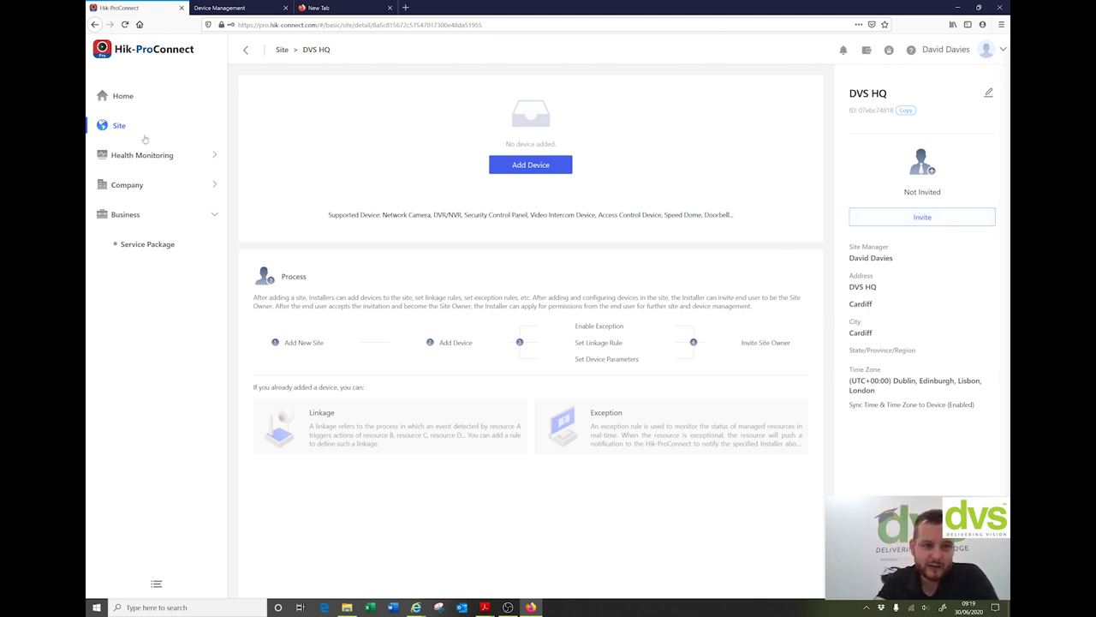
{"action": "left_click", "coordinate": [123, 127]}
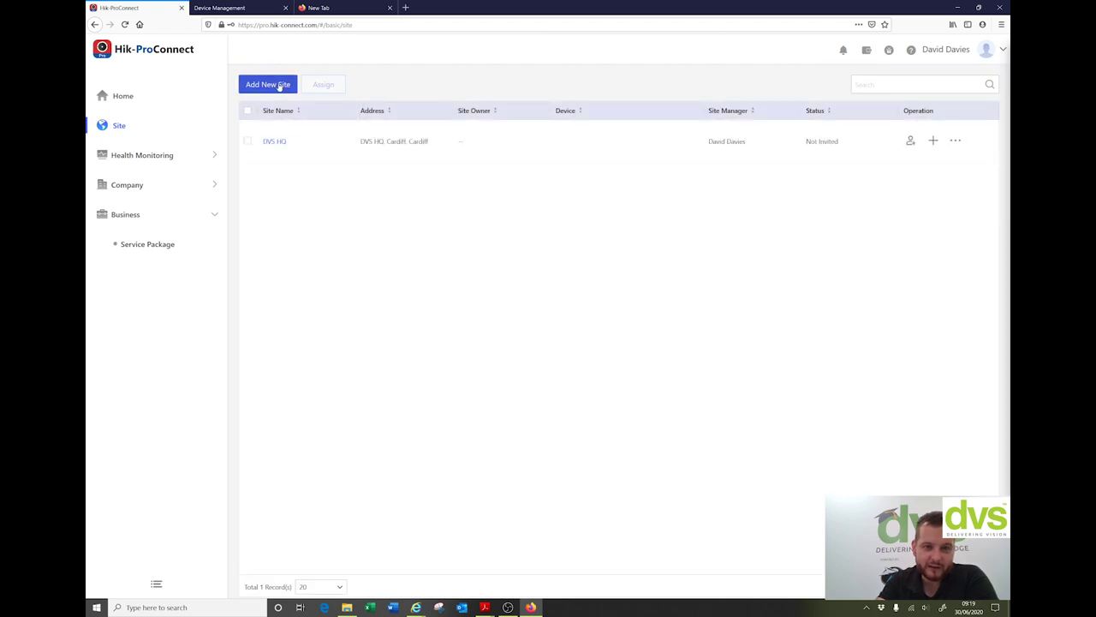
{"action": "left_click", "coordinate": [280, 86]}
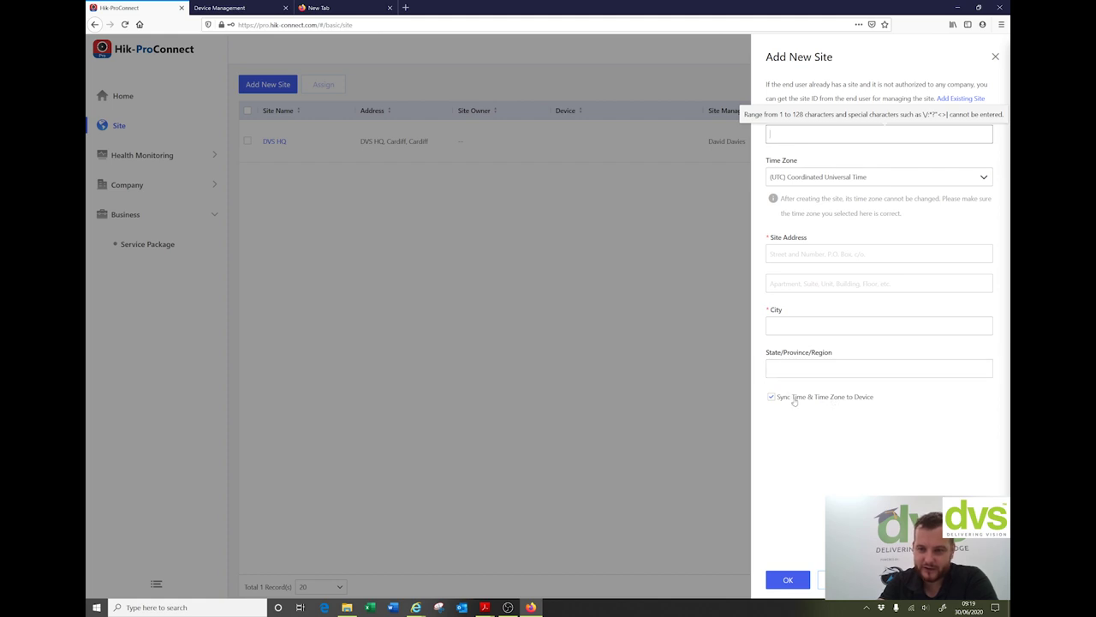
{"action": "left_click", "coordinate": [844, 580]}
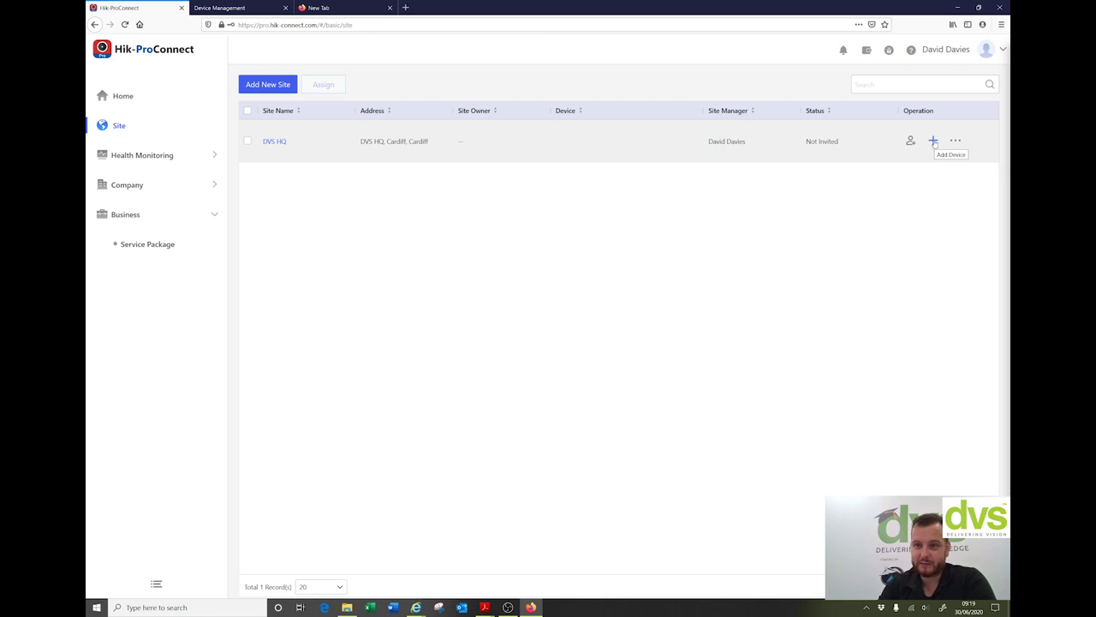
Step: View the health status overview for the DVS HQ site
{"action": "left_click", "coordinate": [956, 140]}
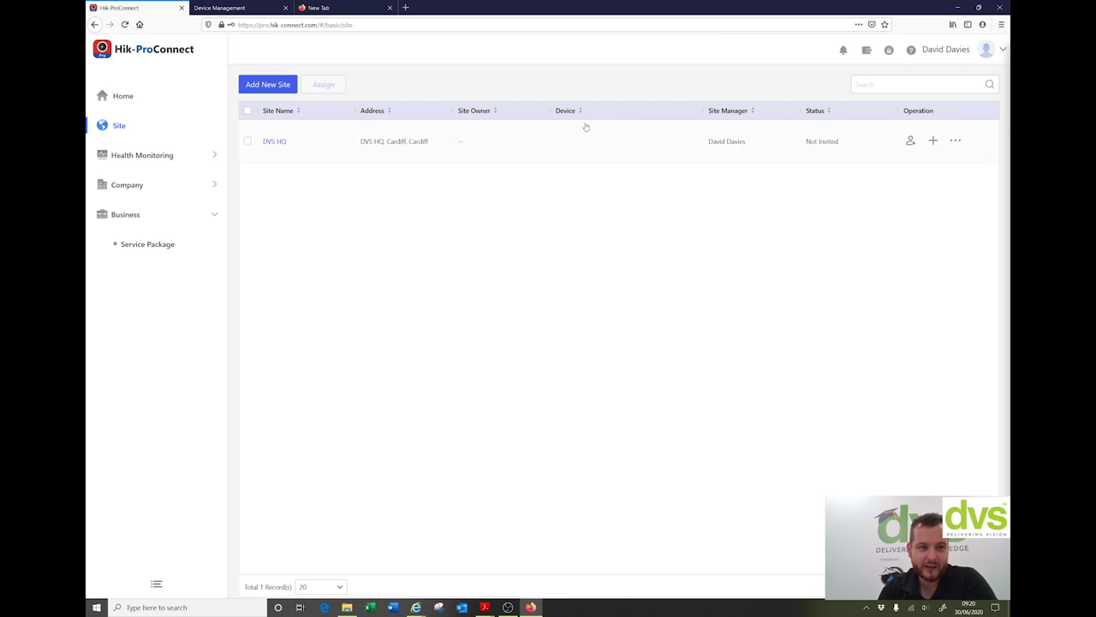
{"action": "left_click", "coordinate": [143, 156]}
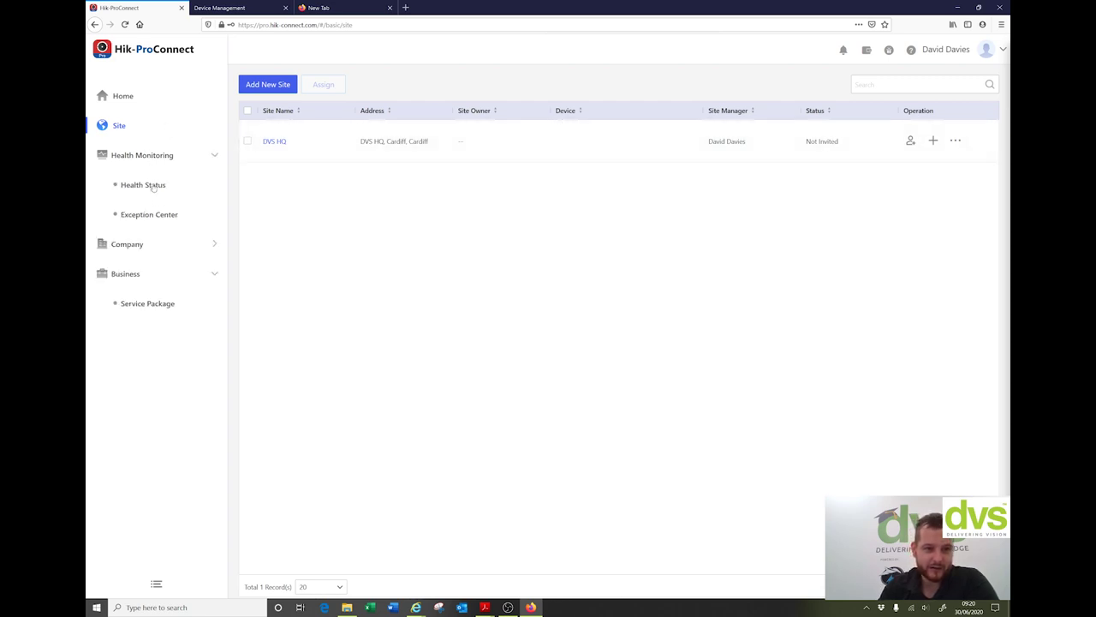
{"action": "left_click", "coordinate": [151, 186]}
{"action": "left_click", "coordinate": [299, 141]}
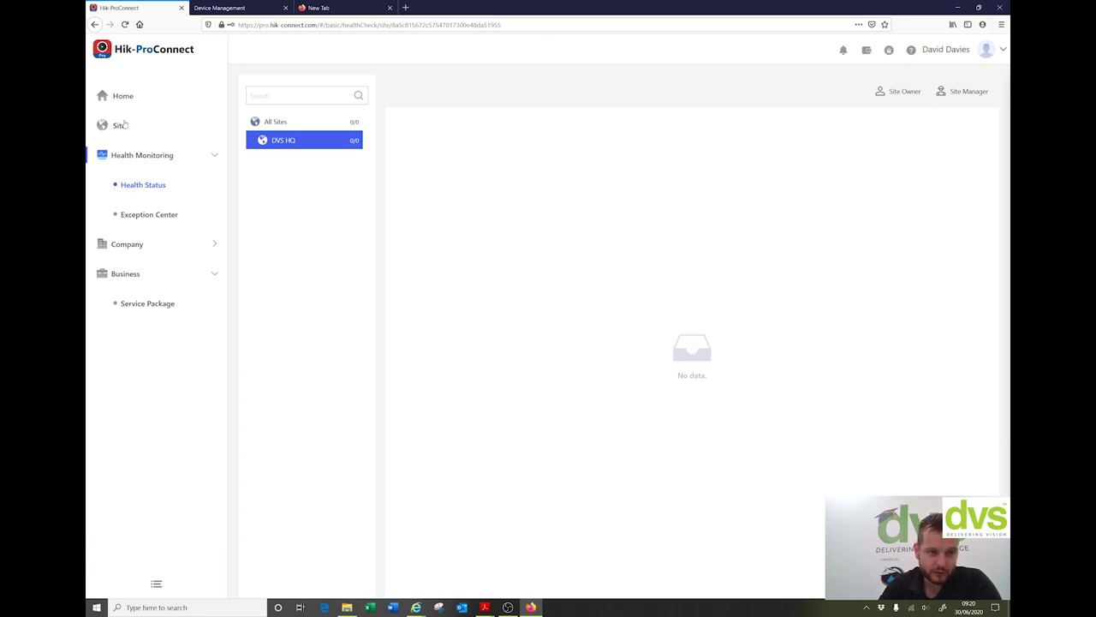
Step: Reopen the DVS HQ site details, which still list no devices
{"action": "left_click", "coordinate": [123, 127]}
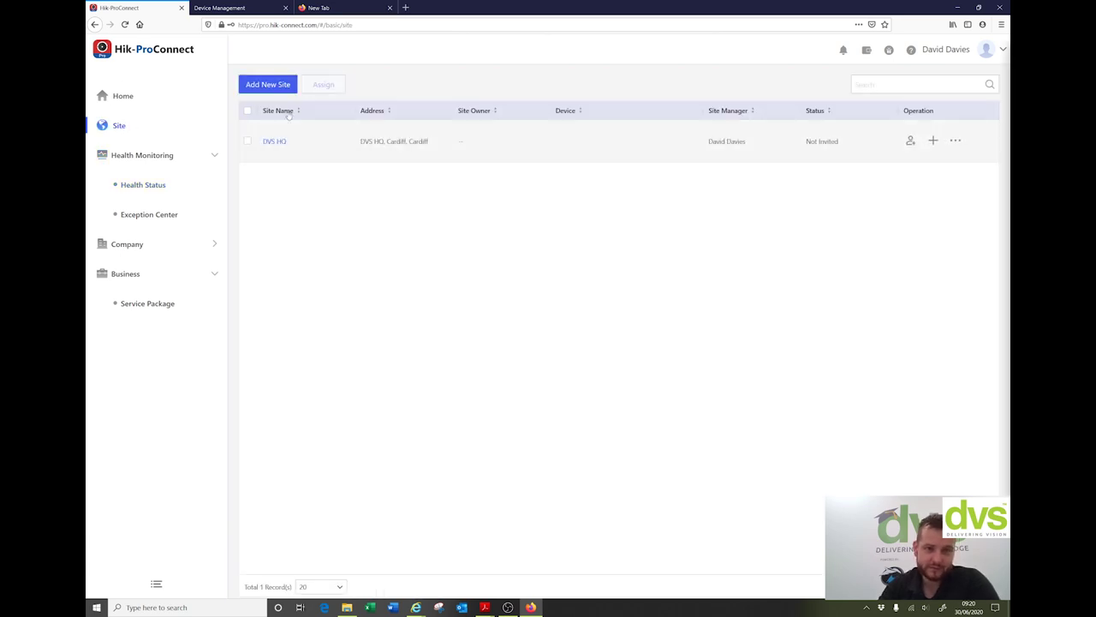
{"action": "left_click", "coordinate": [275, 142]}
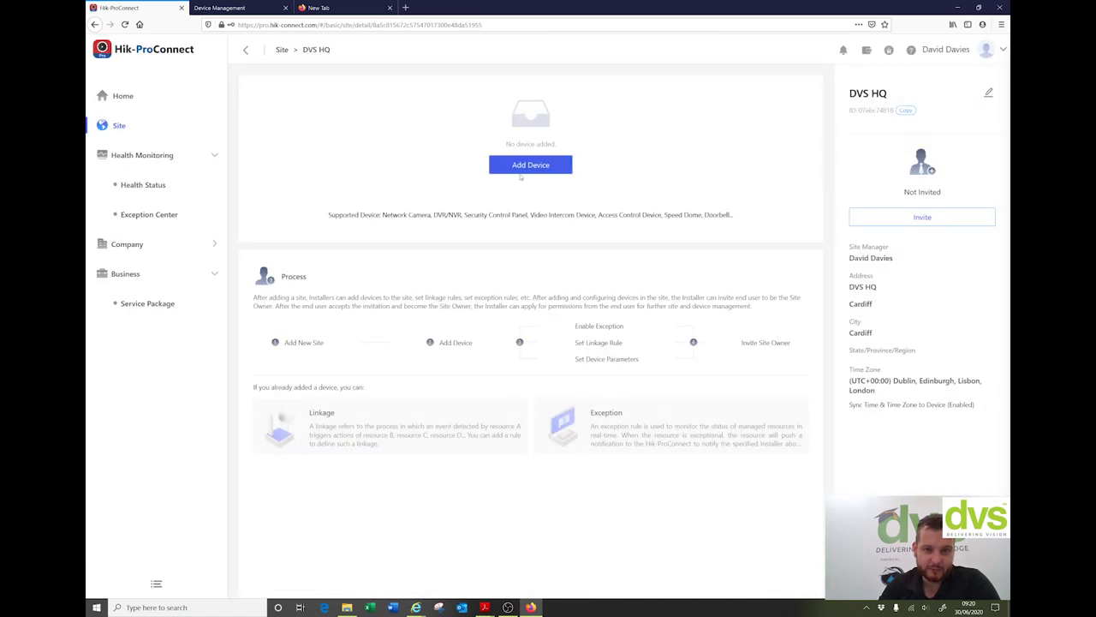
{"action": "mouse_move", "coordinate": [416, 607]}
{"action": "left_click", "coordinate": [377, 559]}
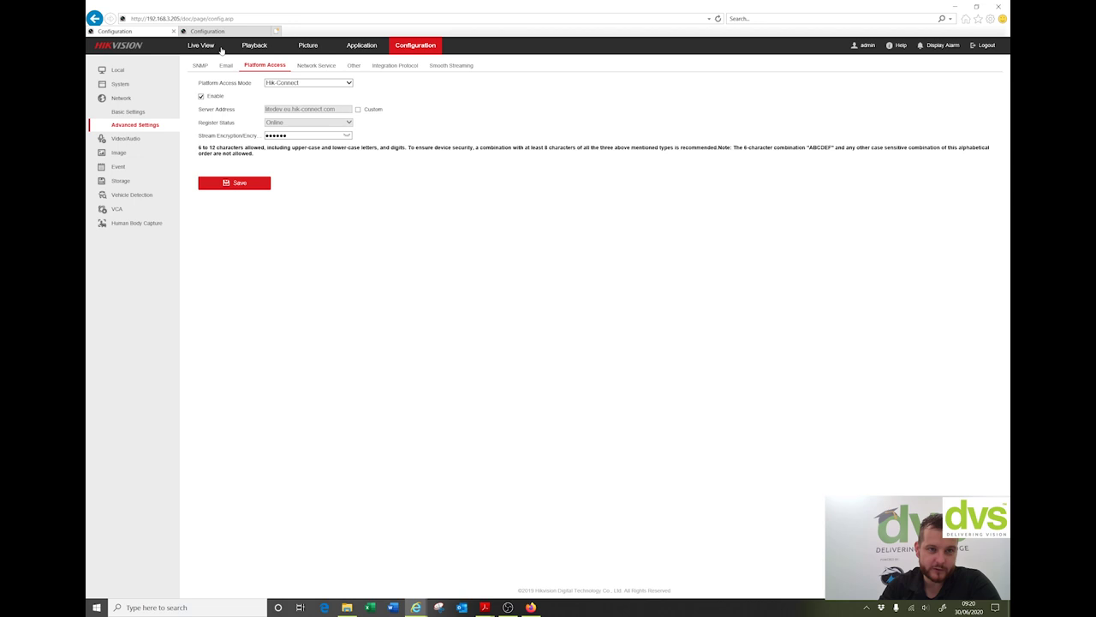
{"action": "left_click", "coordinate": [205, 32]}
{"action": "left_click", "coordinate": [139, 31]}
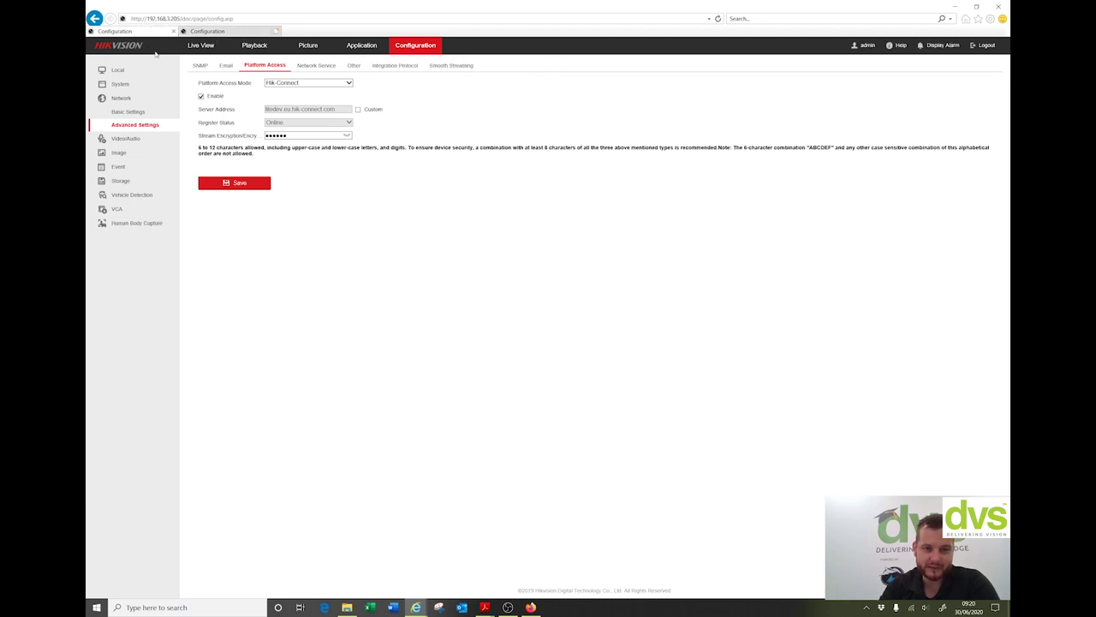
{"action": "left_click", "coordinate": [206, 31]}
{"action": "left_click", "coordinate": [129, 31]}
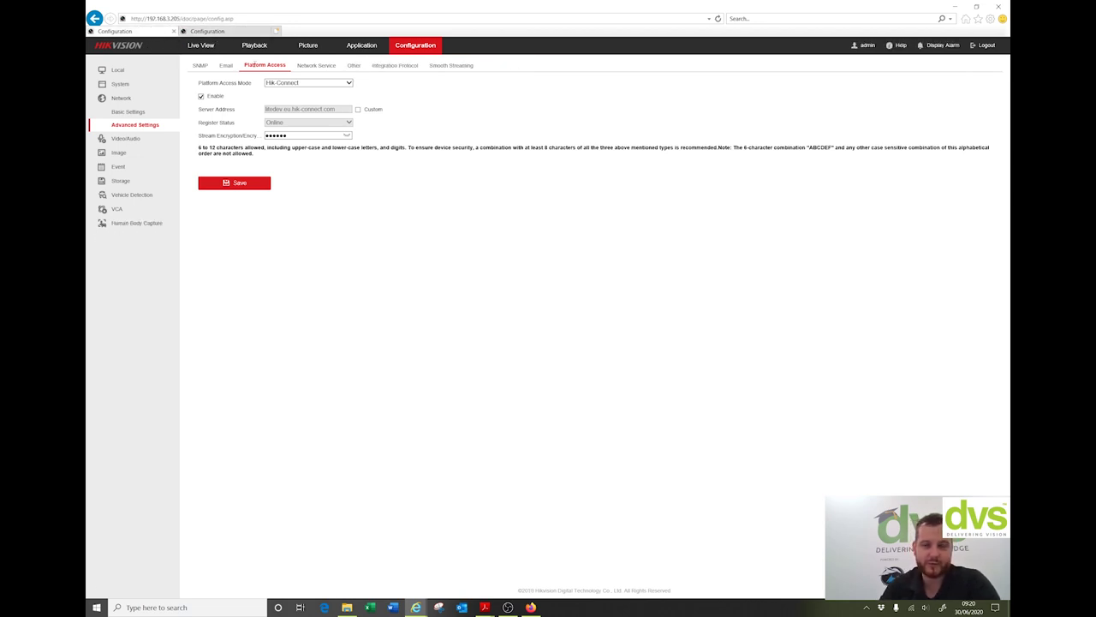
{"action": "left_click", "coordinate": [957, 6]}
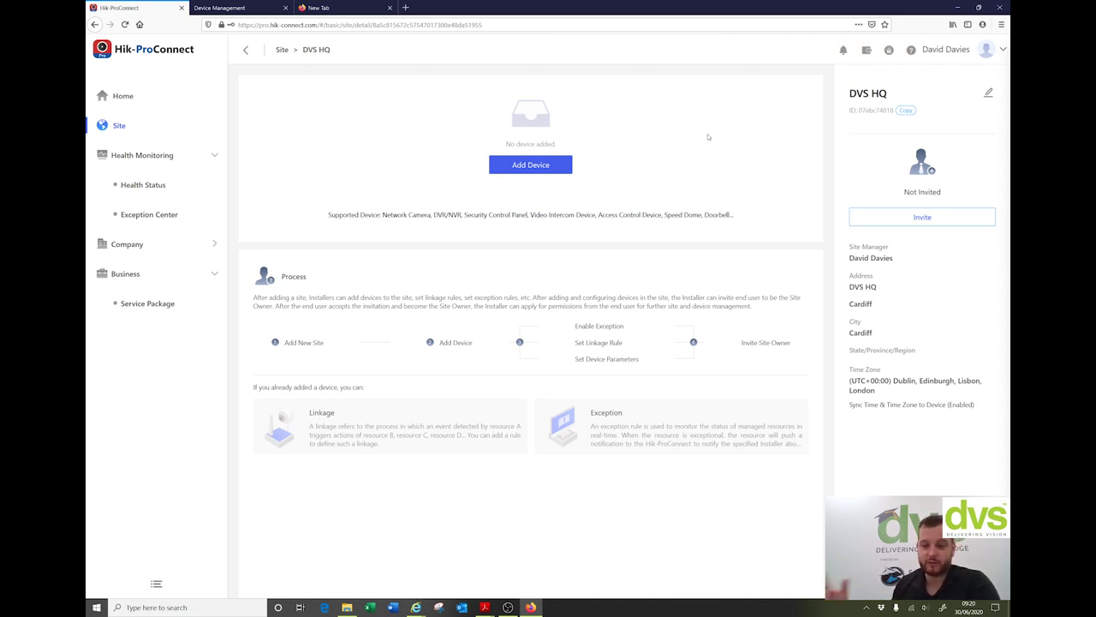
Step: Open the manual Add Device form with Hik-Connect adding mode, then bring up the camera's configuration page
{"action": "left_click", "coordinate": [533, 164]}
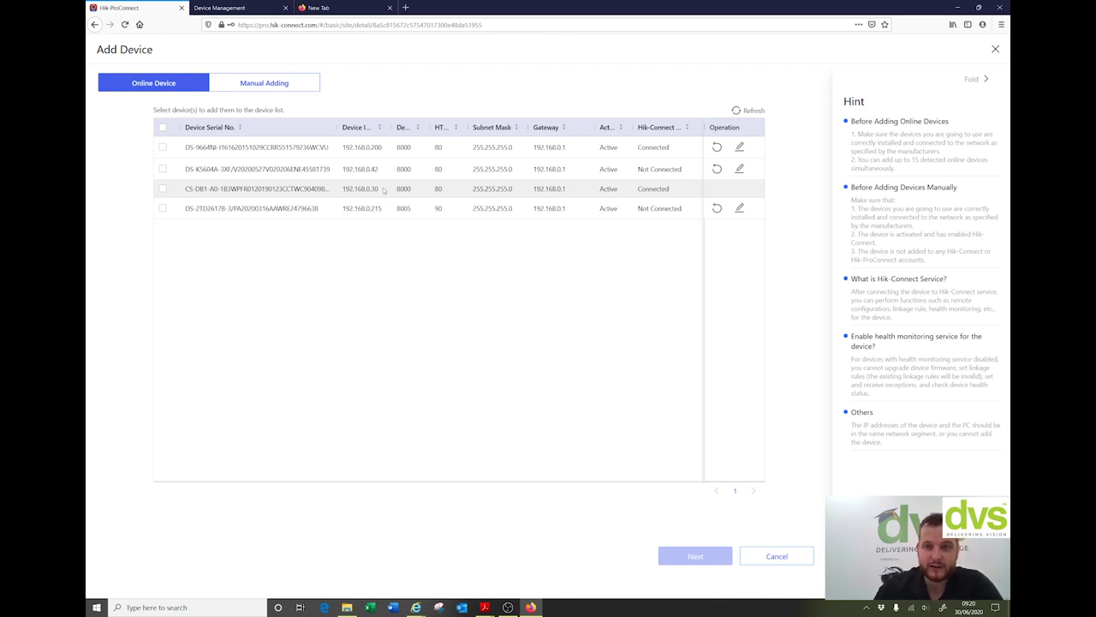
{"action": "left_click", "coordinate": [282, 83]}
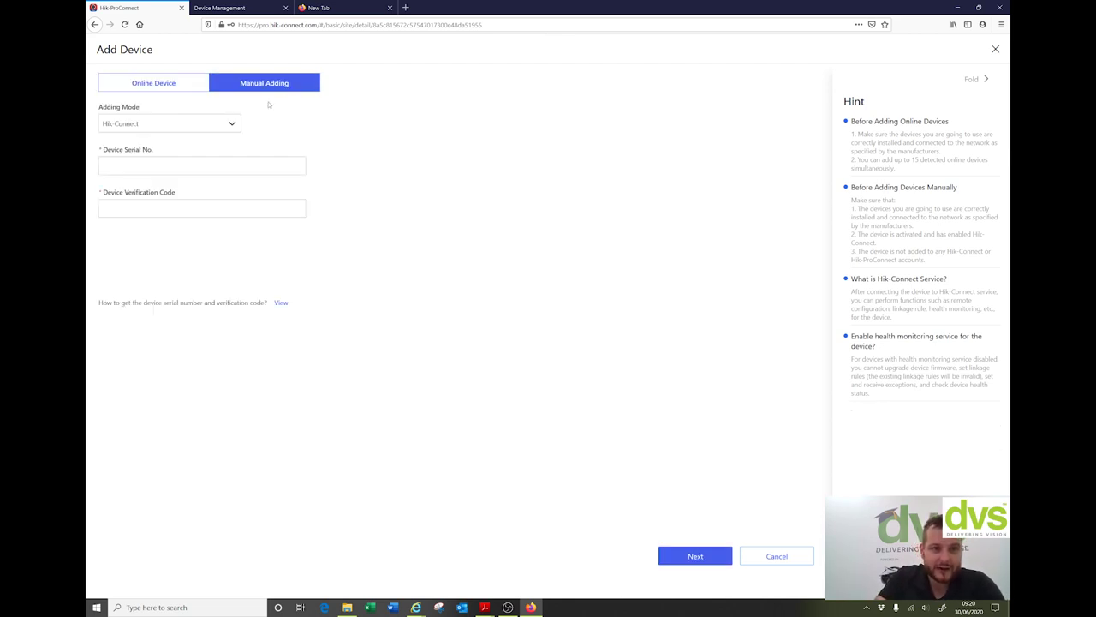
{"action": "left_click", "coordinate": [160, 124]}
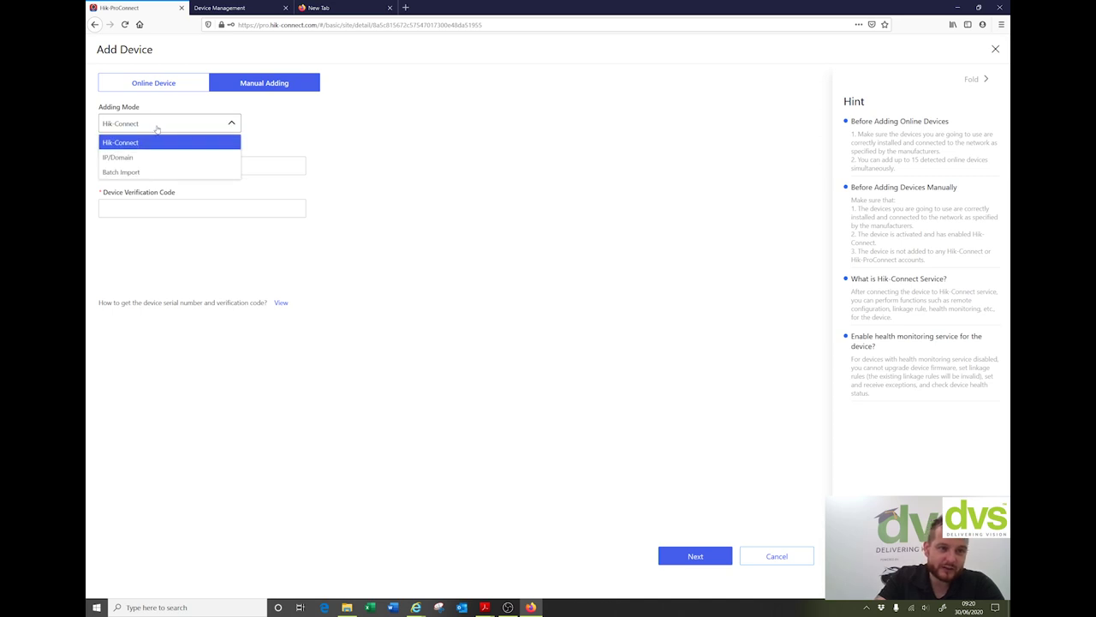
{"action": "left_click", "coordinate": [303, 122]}
{"action": "left_click", "coordinate": [171, 163]}
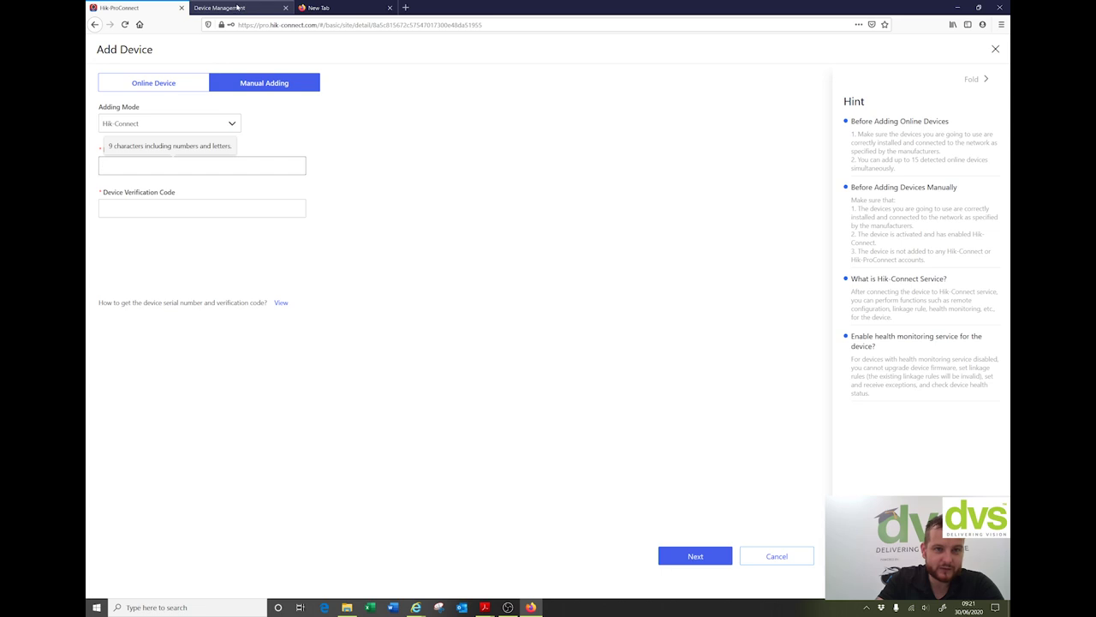
{"action": "left_click", "coordinate": [415, 607]}
{"action": "left_click", "coordinate": [374, 560]}
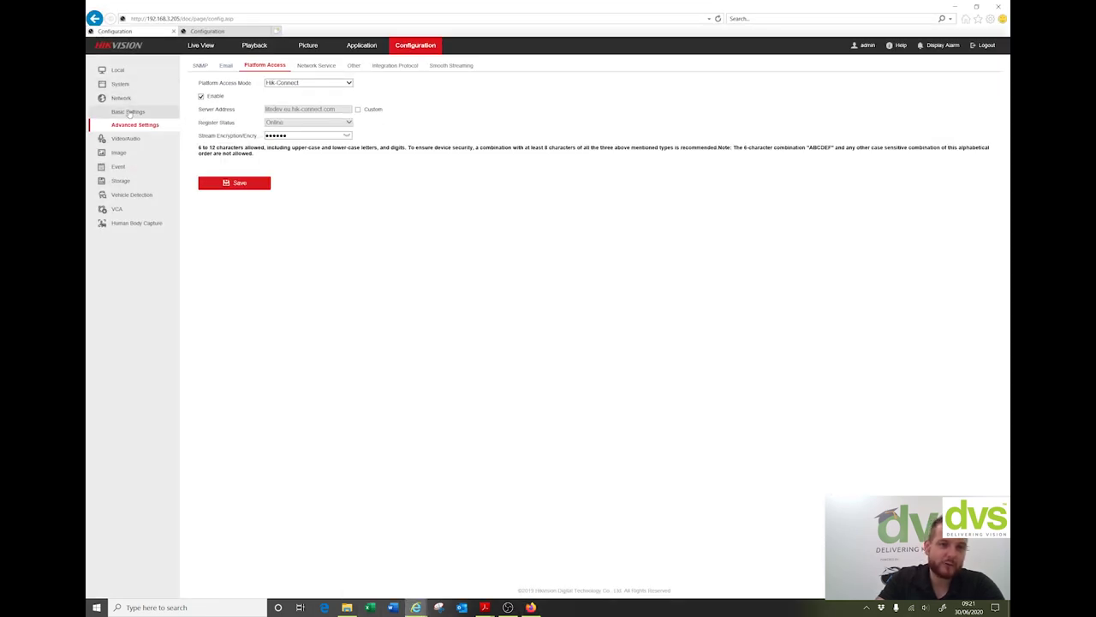
Step: Copy the recorder's serial number from System Settings > Basic Information and return to Hik-ProConnect
{"action": "left_click", "coordinate": [124, 84]}
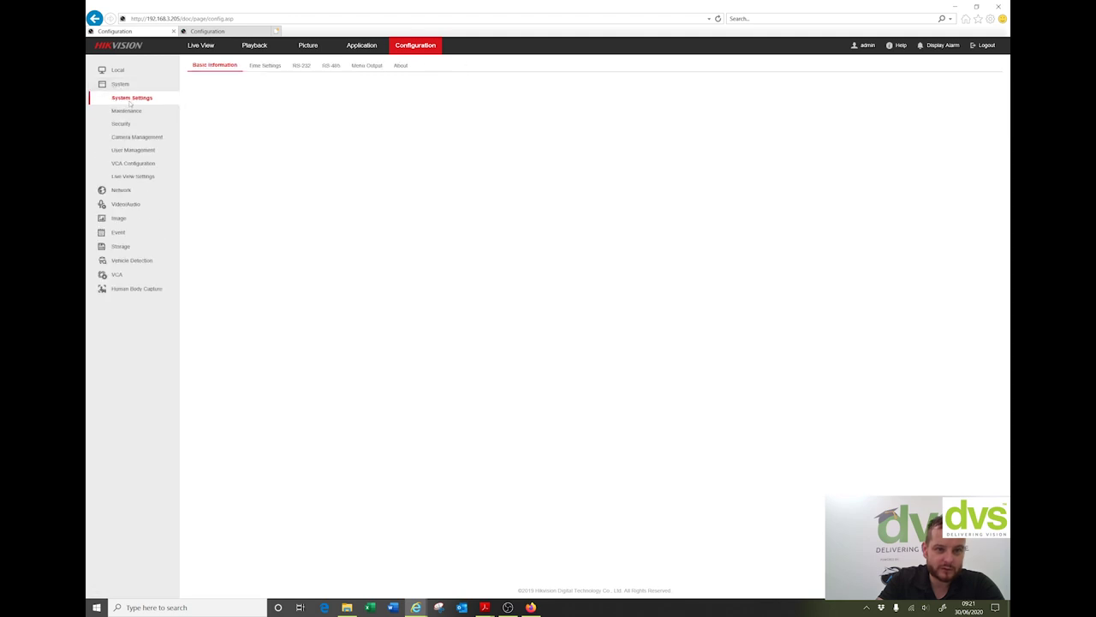
{"action": "left_click", "coordinate": [126, 111]}
{"action": "left_click", "coordinate": [129, 98]}
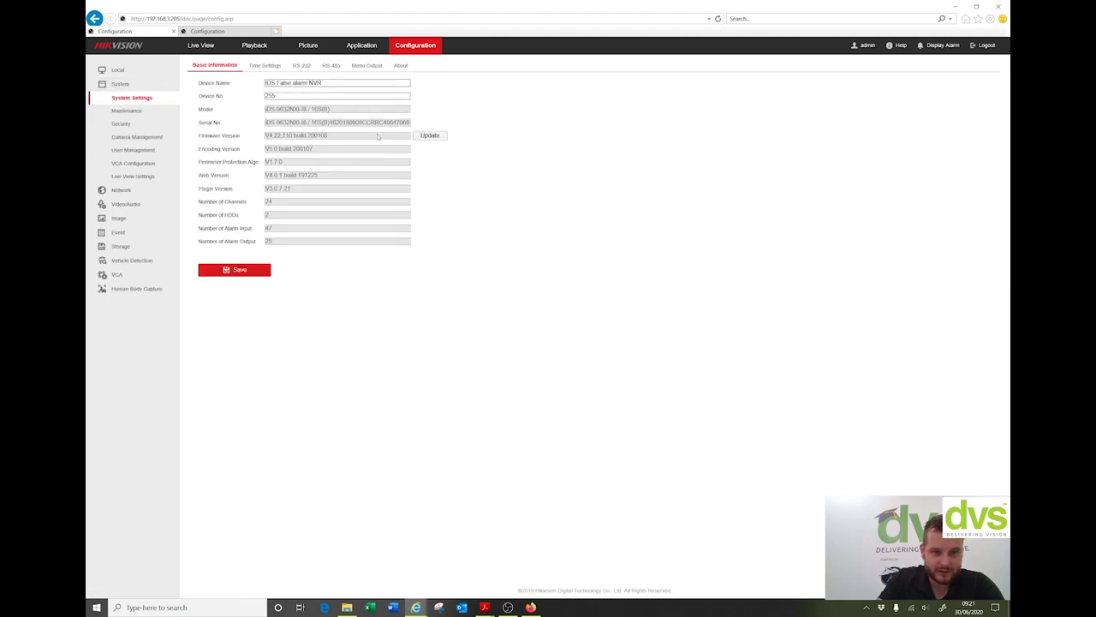
{"action": "mouse_move", "coordinate": [377, 122]}
{"action": "left_mouse_down"}
{"action": "mouse_move", "coordinate": [413, 125]}
{"action": "mouse_move", "coordinate": [386, 125]}
{"action": "left_mouse_up"}
{"action": "right_click", "coordinate": [387, 125]}
{"action": "left_click", "coordinate": [351, 136]}
{"action": "key", "text": "alt+Tab"}
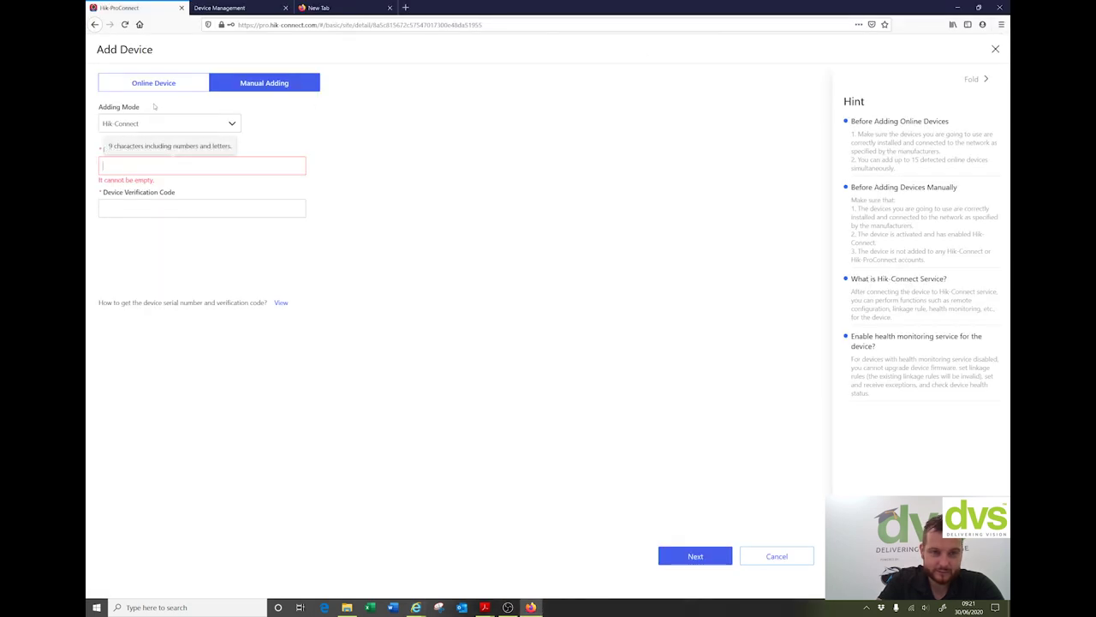
{"action": "right_click", "coordinate": [134, 167]}
{"action": "left_click", "coordinate": [153, 202]}
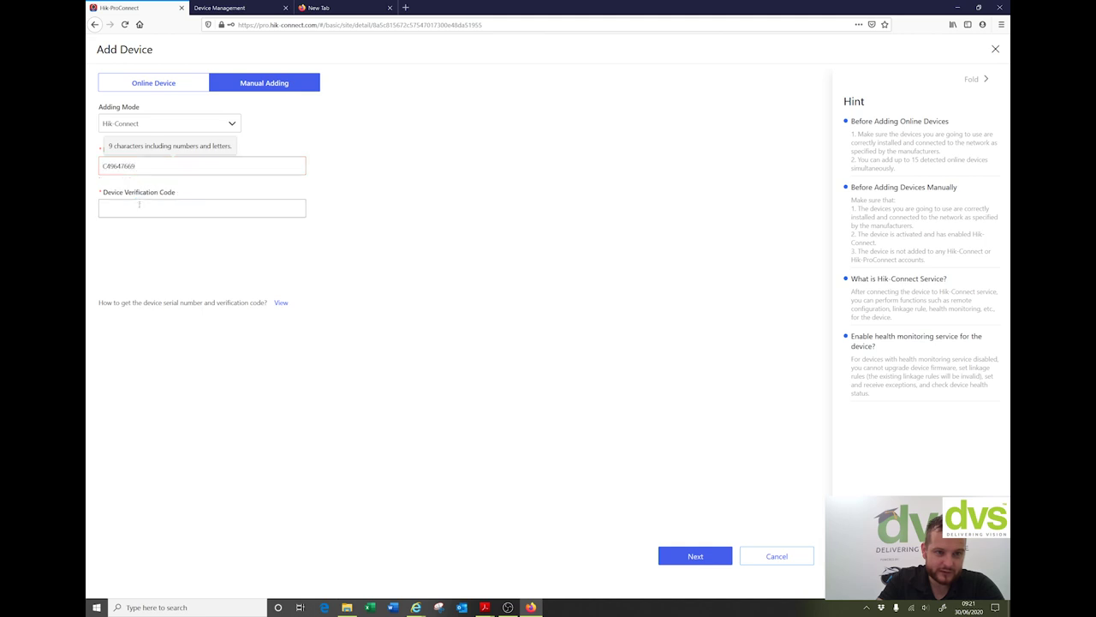
{"action": "left_click", "coordinate": [137, 206]}
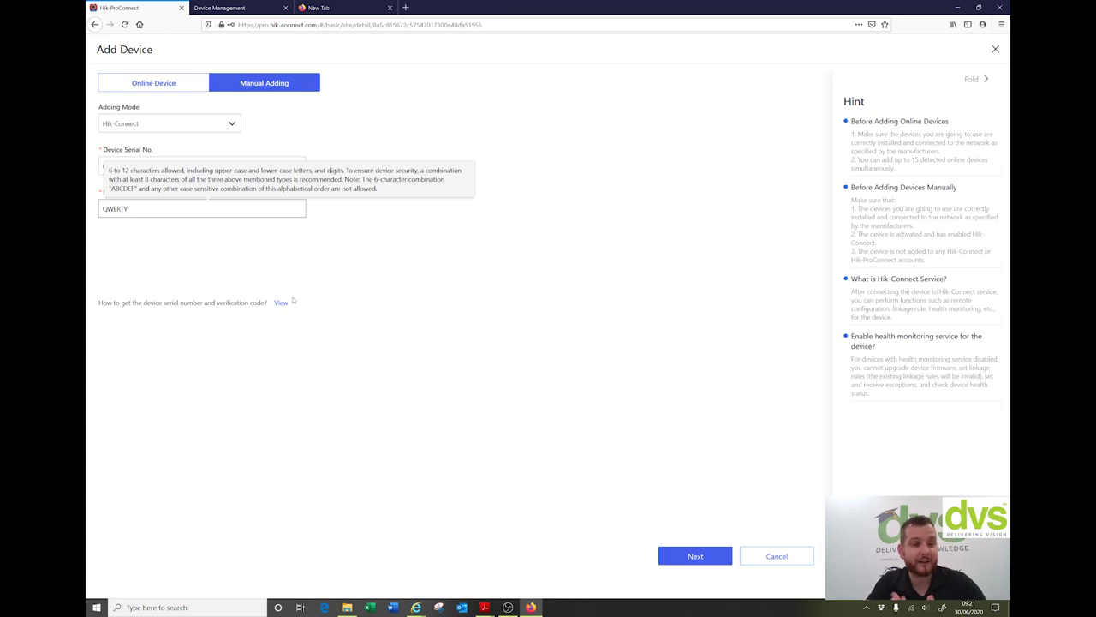
{"action": "left_click", "coordinate": [696, 555]}
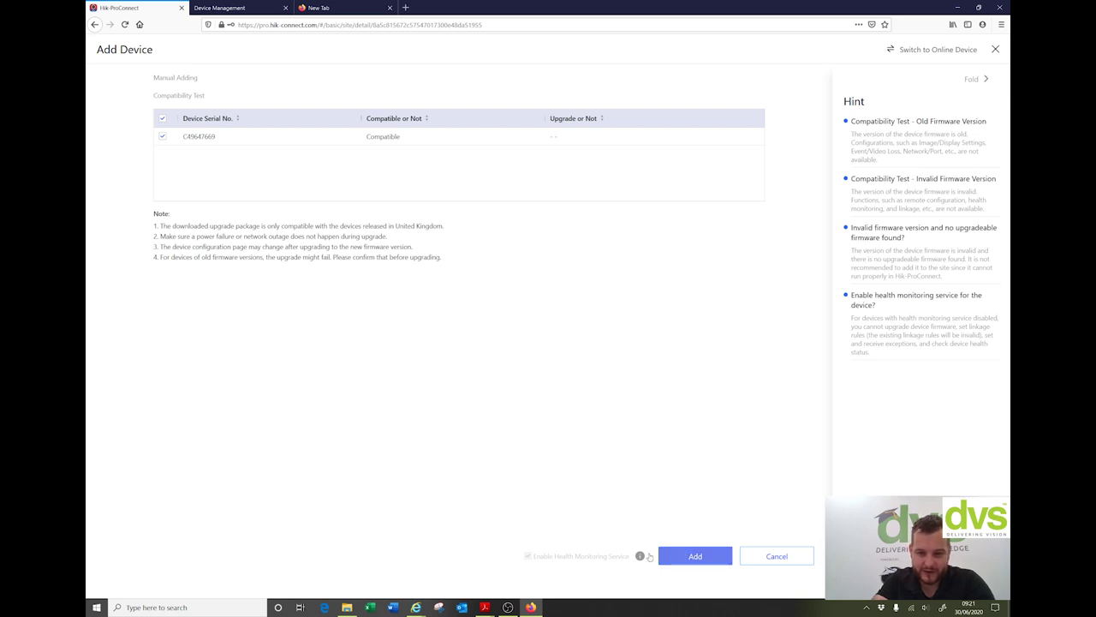
{"action": "mouse_move", "coordinate": [565, 560]}
{"action": "left_click", "coordinate": [687, 560]}
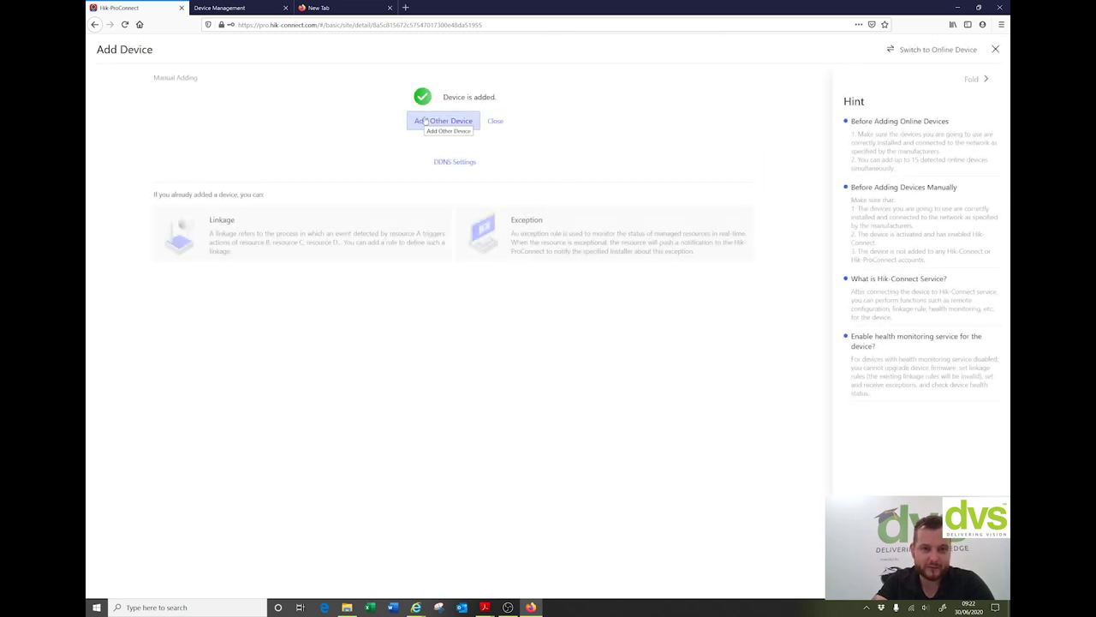
Step: Start another manual device entry at the Serial No. field
{"action": "left_click", "coordinate": [427, 121]}
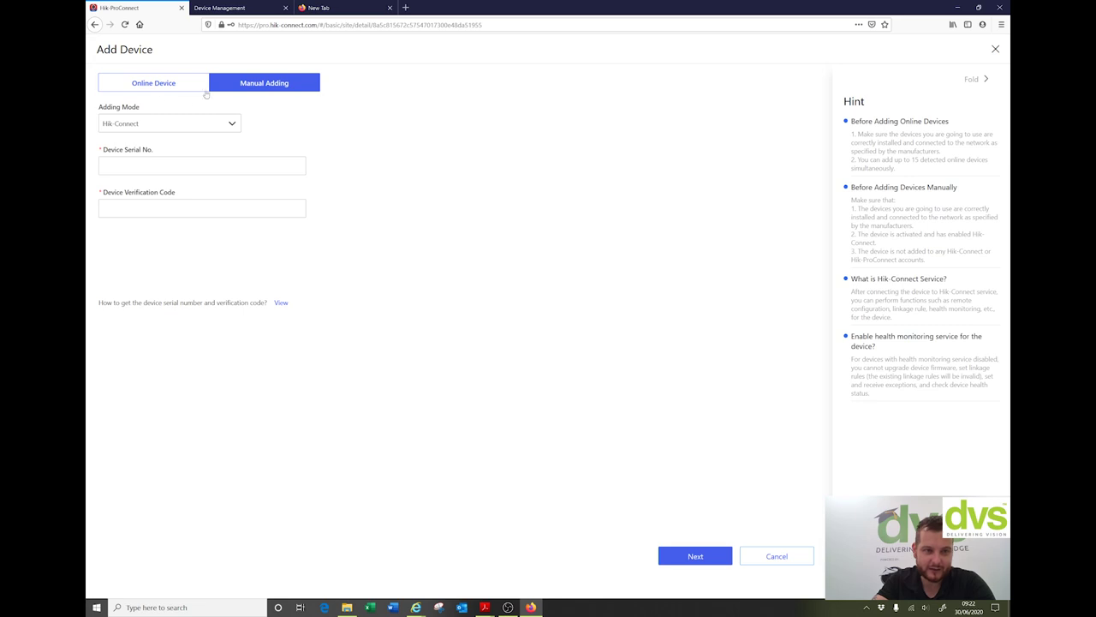
{"action": "left_click", "coordinate": [167, 165]}
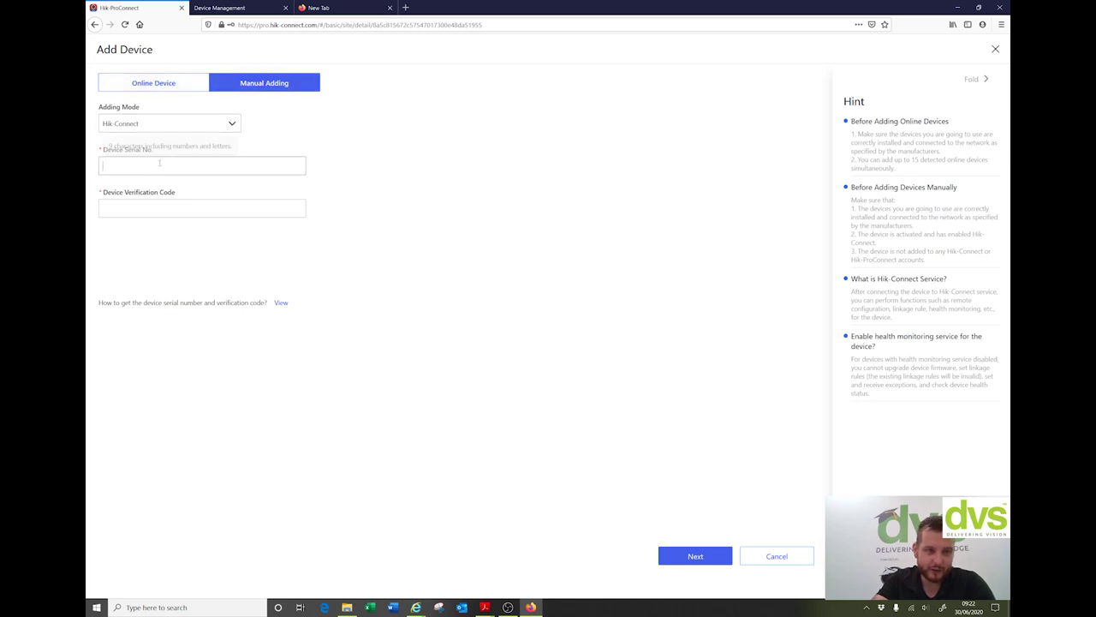
{"action": "left_click", "coordinate": [417, 607]}
Step: Copy the DS-9632NI-I8 recorder's serial digits from its web interface into the Serial No. field
{"action": "left_click", "coordinate": [467, 556]}
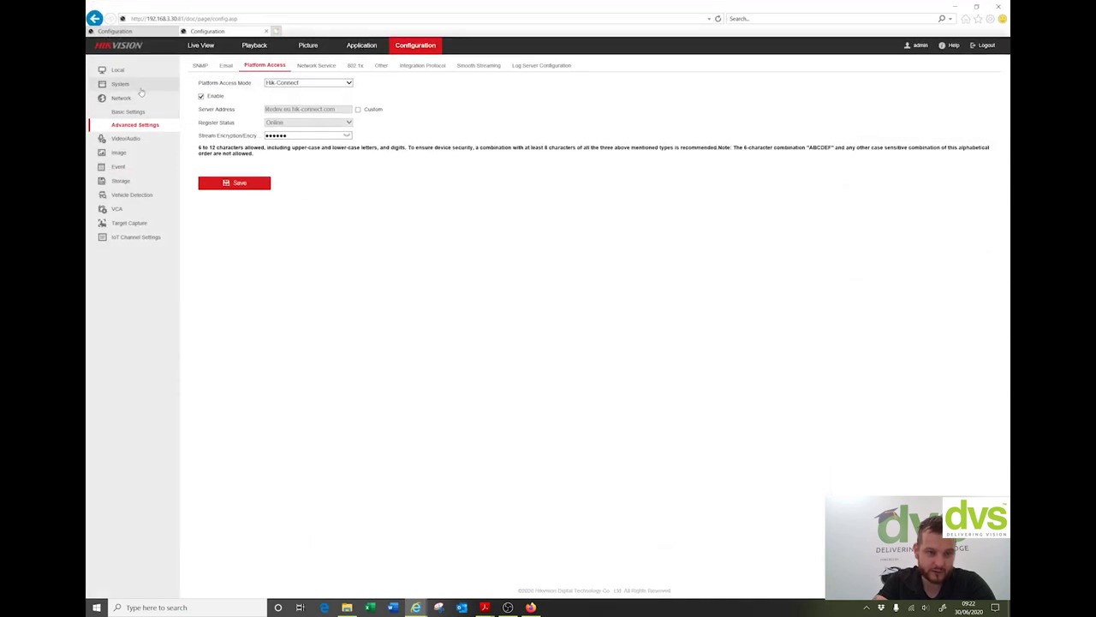
{"action": "left_click", "coordinate": [118, 84]}
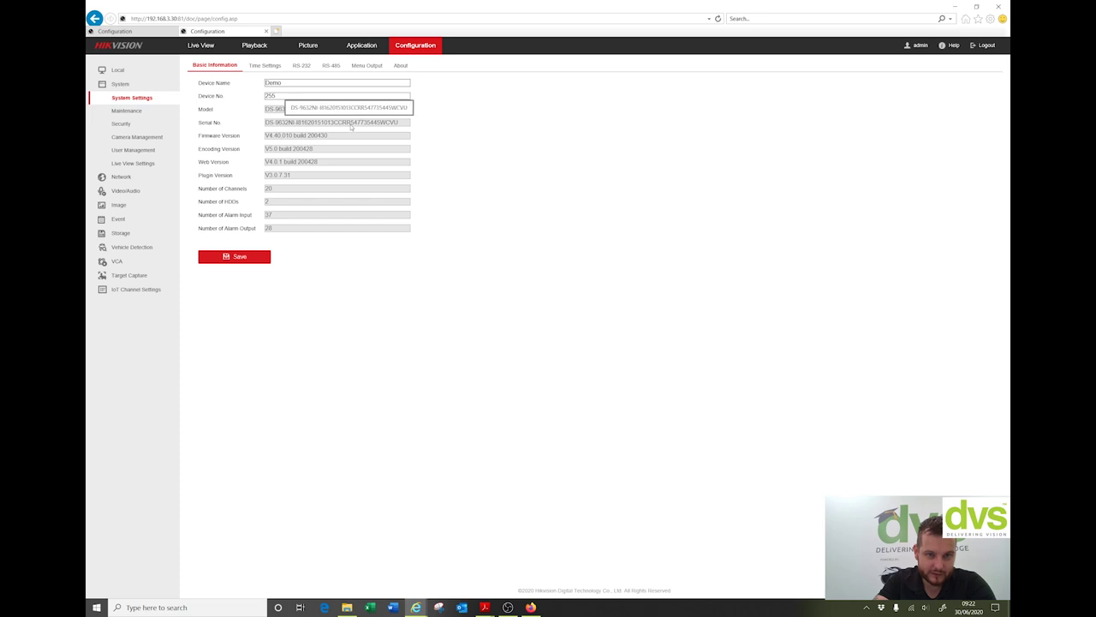
{"action": "left_click_drag", "start_coordinate": [351, 125], "coordinate": [380, 127]}
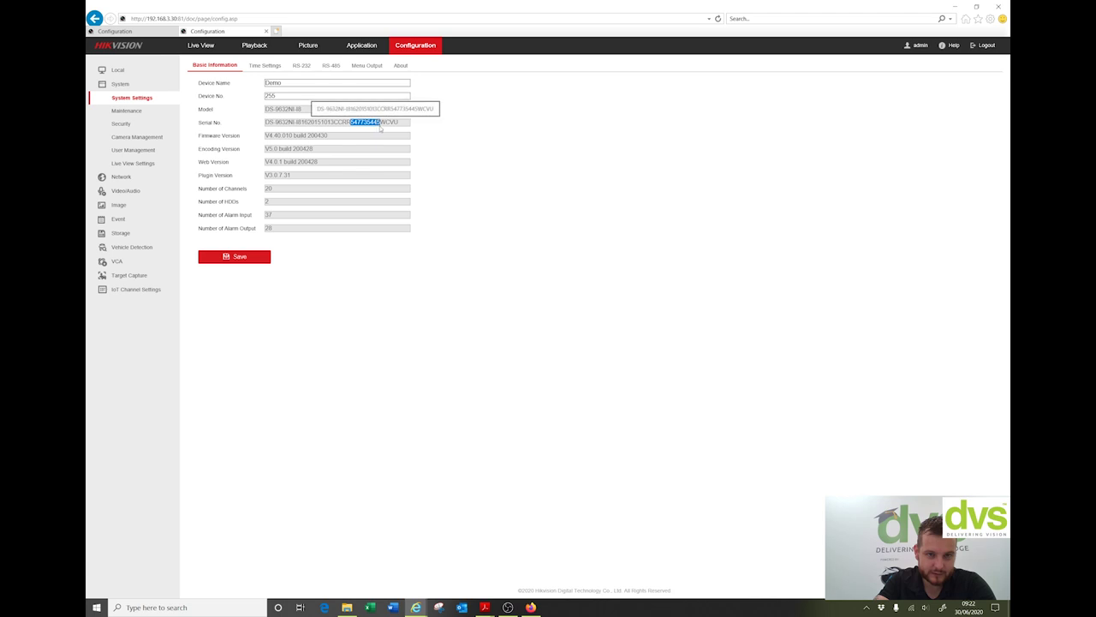
{"action": "right_click", "coordinate": [307, 122]}
{"action": "left_click", "coordinate": [322, 136]}
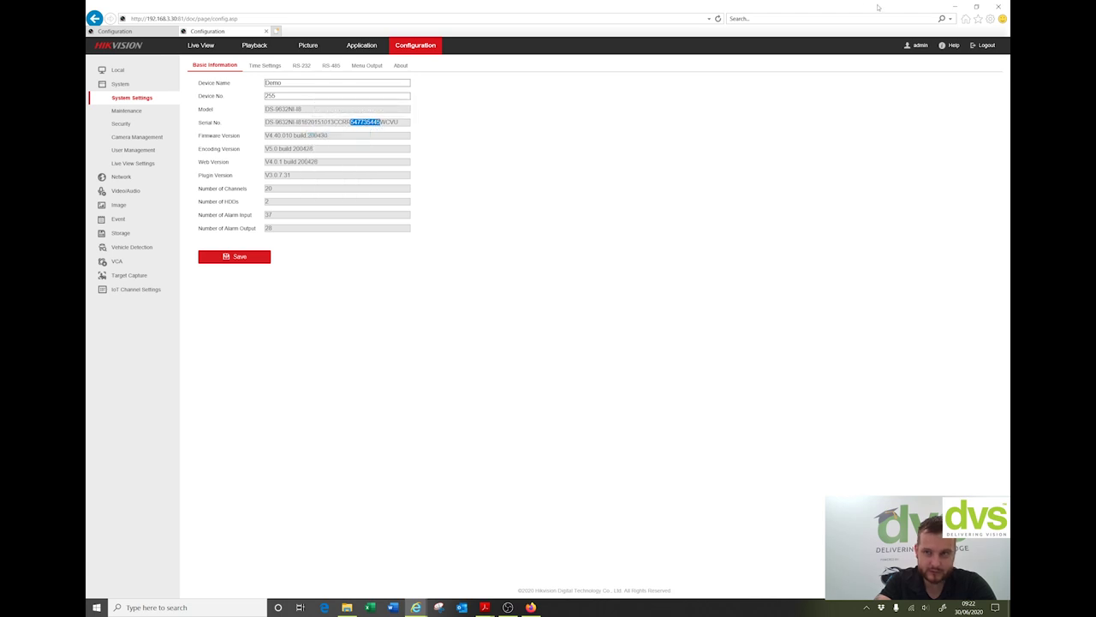
{"action": "left_click", "coordinate": [955, 7]}
{"action": "right_click", "coordinate": [149, 163]}
{"action": "left_click", "coordinate": [162, 196]}
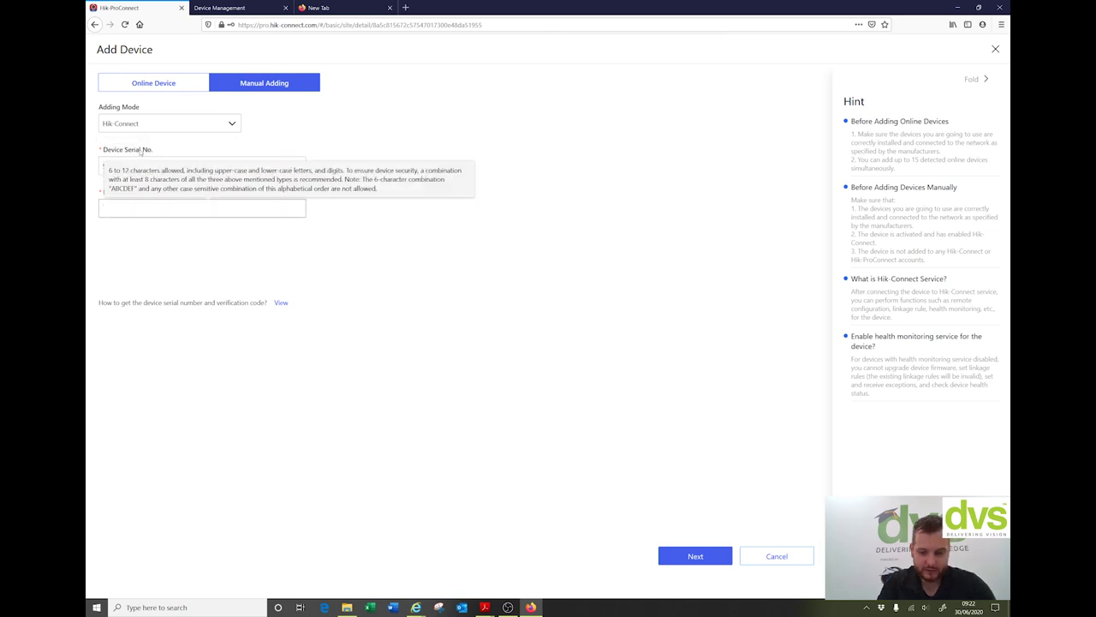
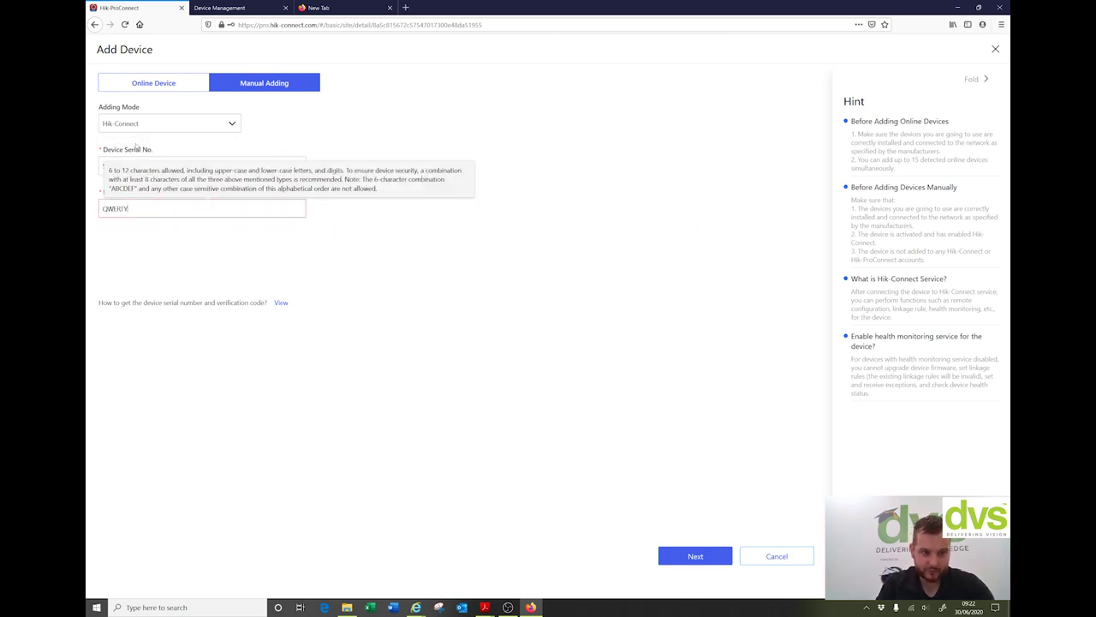
Step: Enter the verification code and add device 547735445 after it passes the compatibility test
{"action": "left_click", "coordinate": [695, 556]}
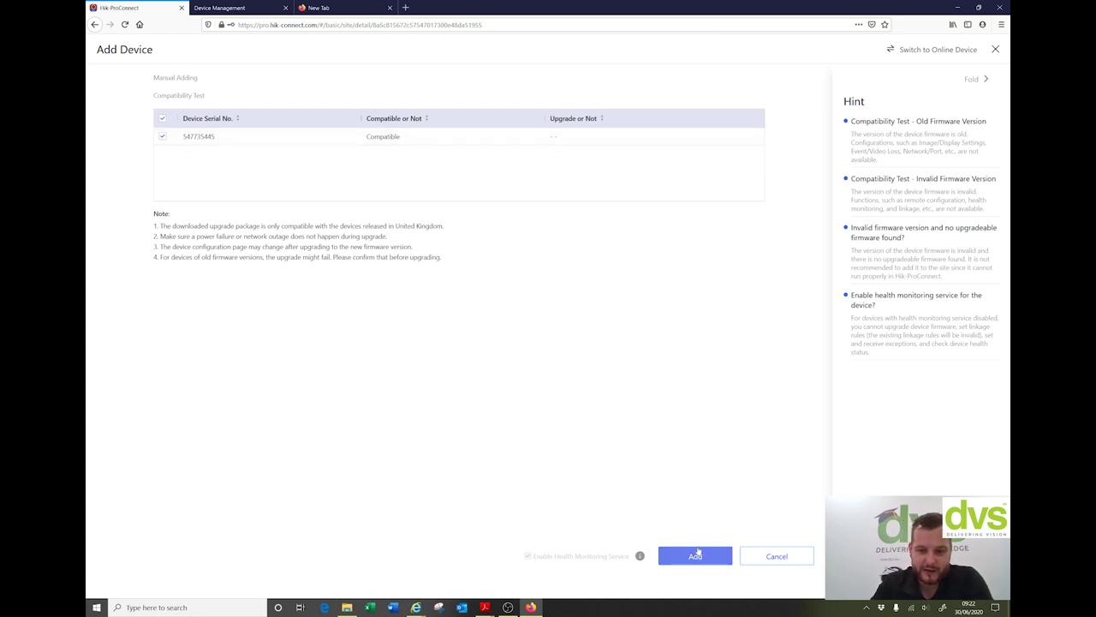
{"action": "left_click", "coordinate": [714, 554]}
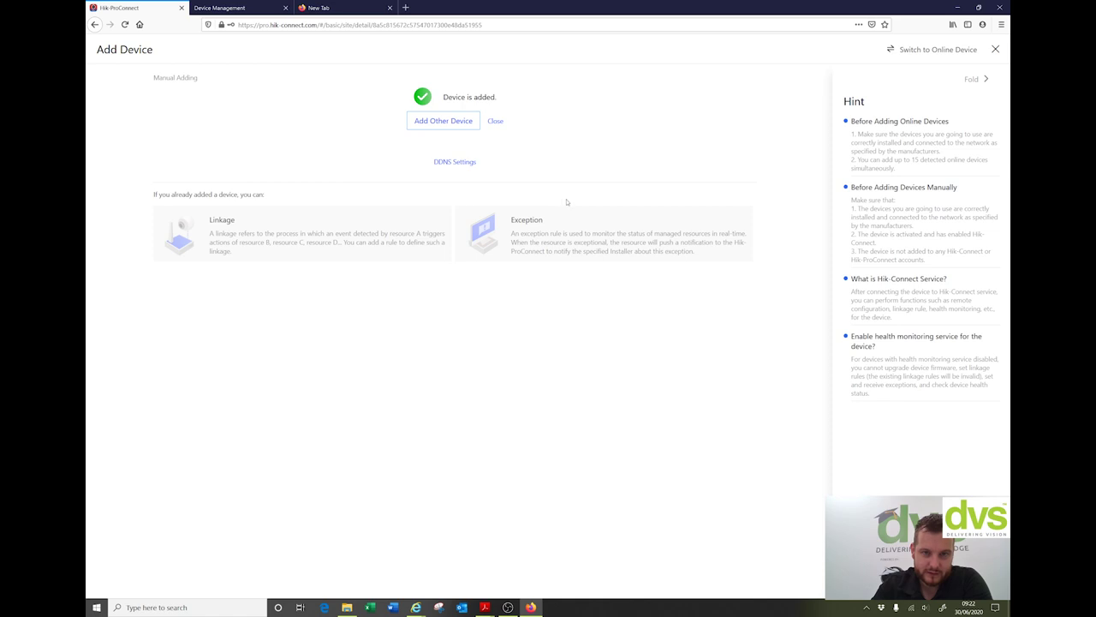
{"action": "left_click", "coordinate": [495, 121]}
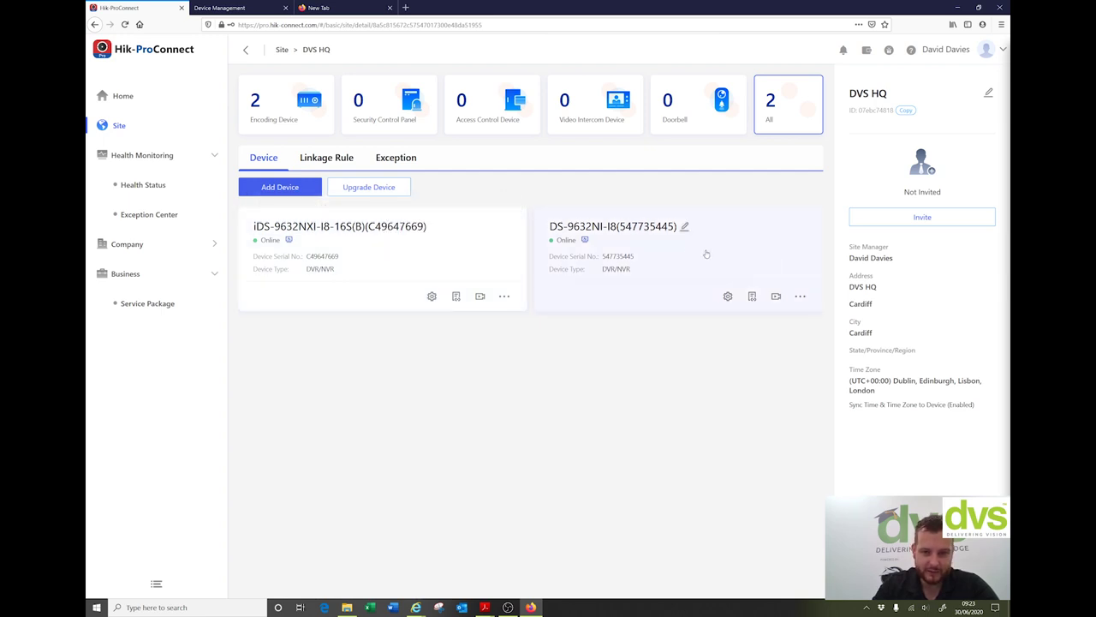
Step: Check the iDS-9632NXI-I8-16S(B) recorder's information, then launch its remote configuration
{"action": "left_click", "coordinate": [373, 261]}
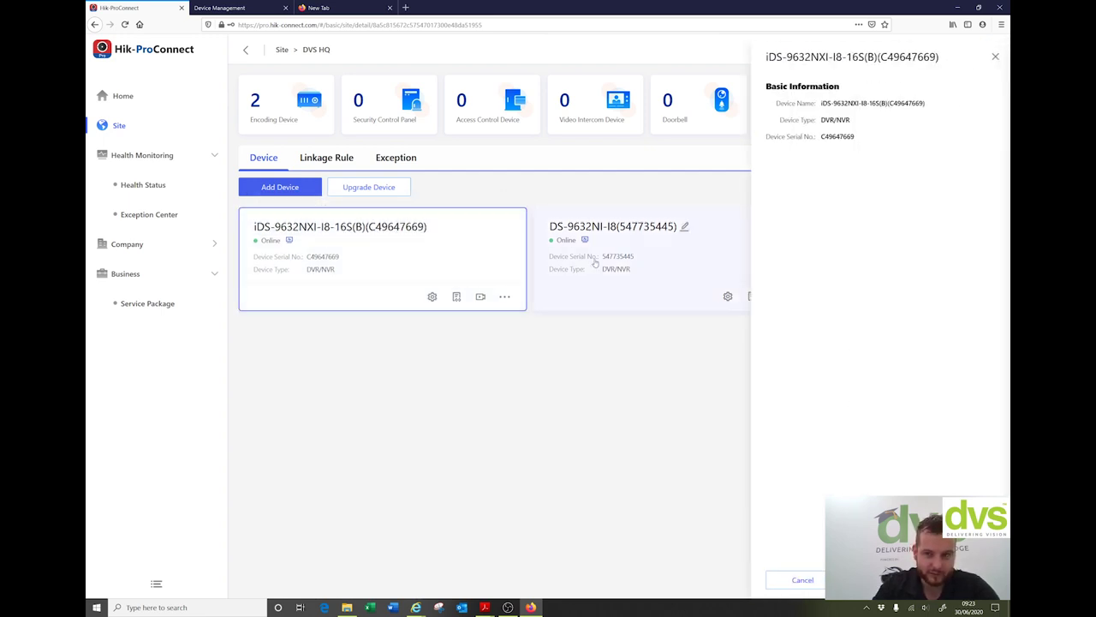
{"action": "left_click", "coordinate": [995, 57]}
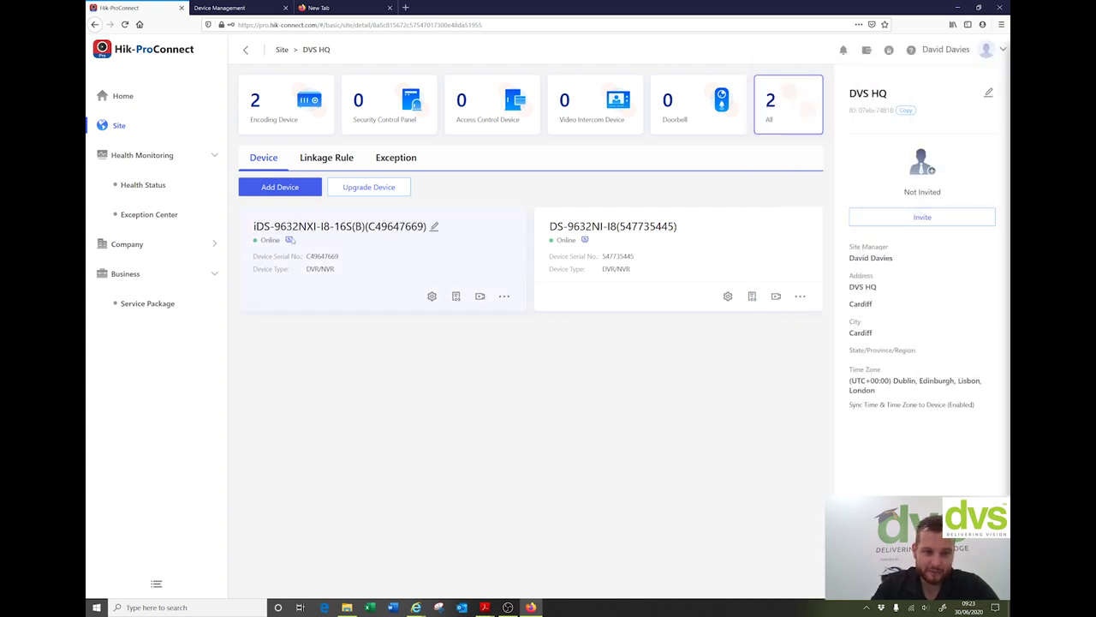
{"action": "mouse_move", "coordinate": [289, 240]}
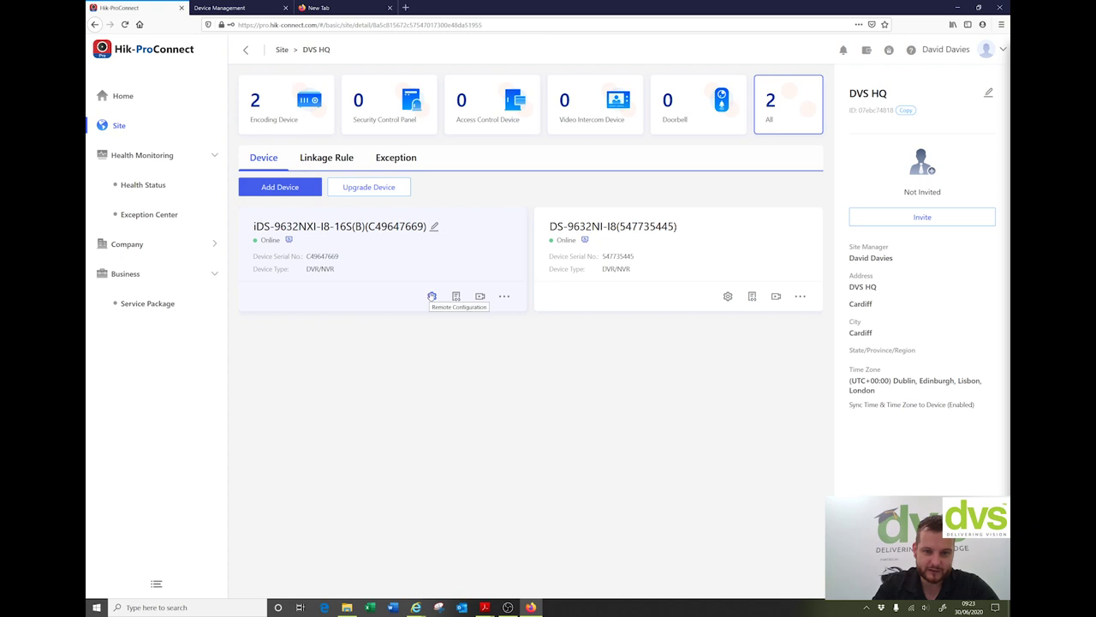
{"action": "left_click", "coordinate": [432, 296]}
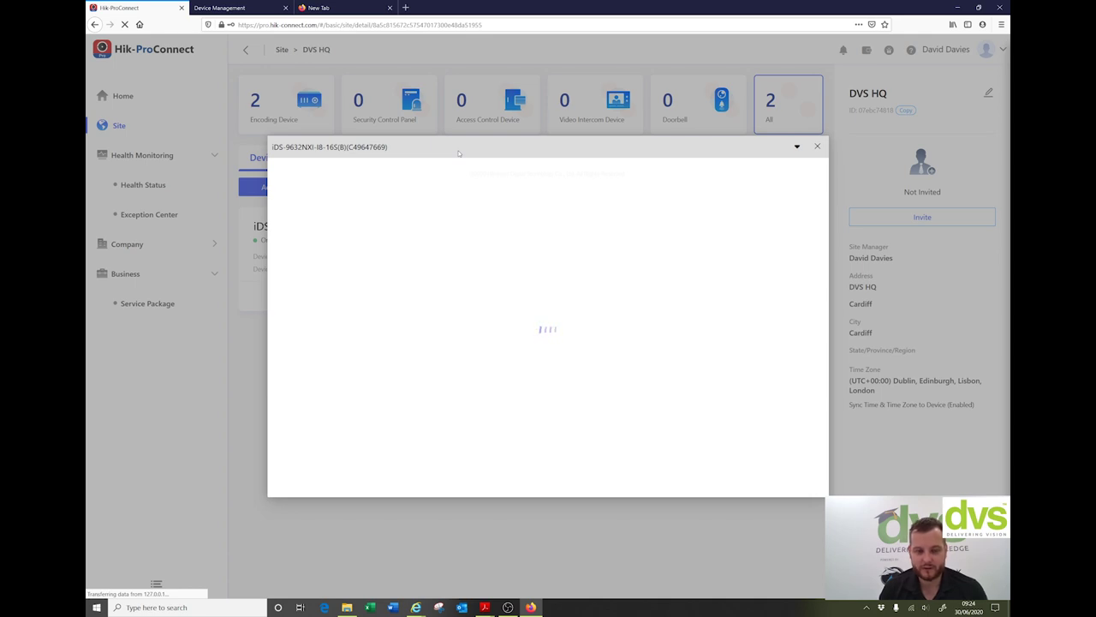
Step: Check the recorder's Live View Settings, close remote configuration, and show its card's extra actions
{"action": "left_click", "coordinate": [318, 204]}
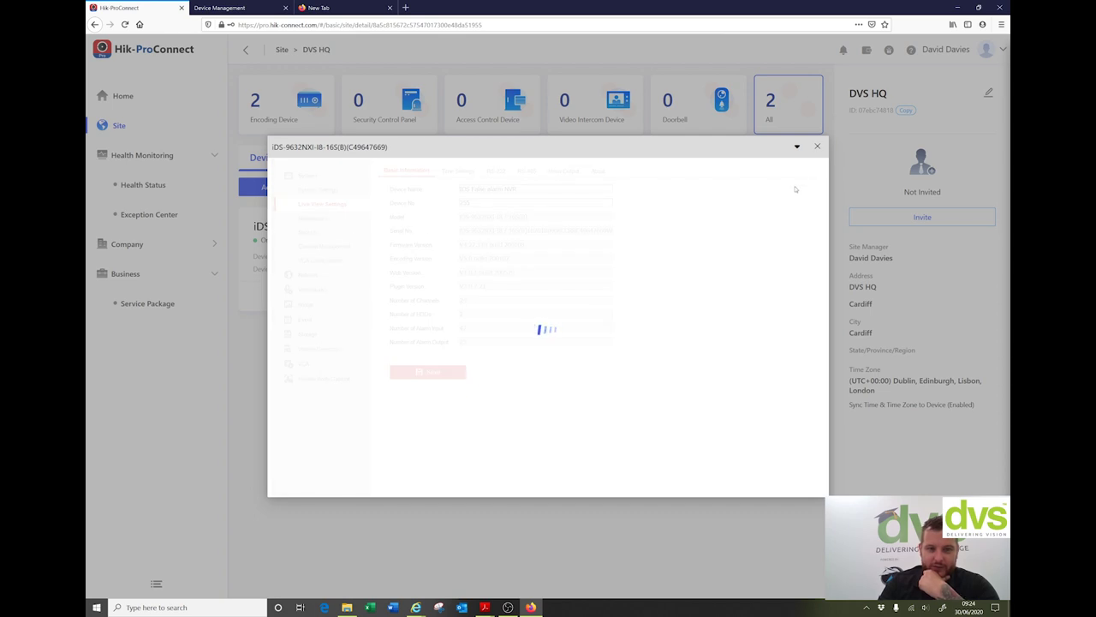
{"action": "left_click", "coordinate": [818, 148]}
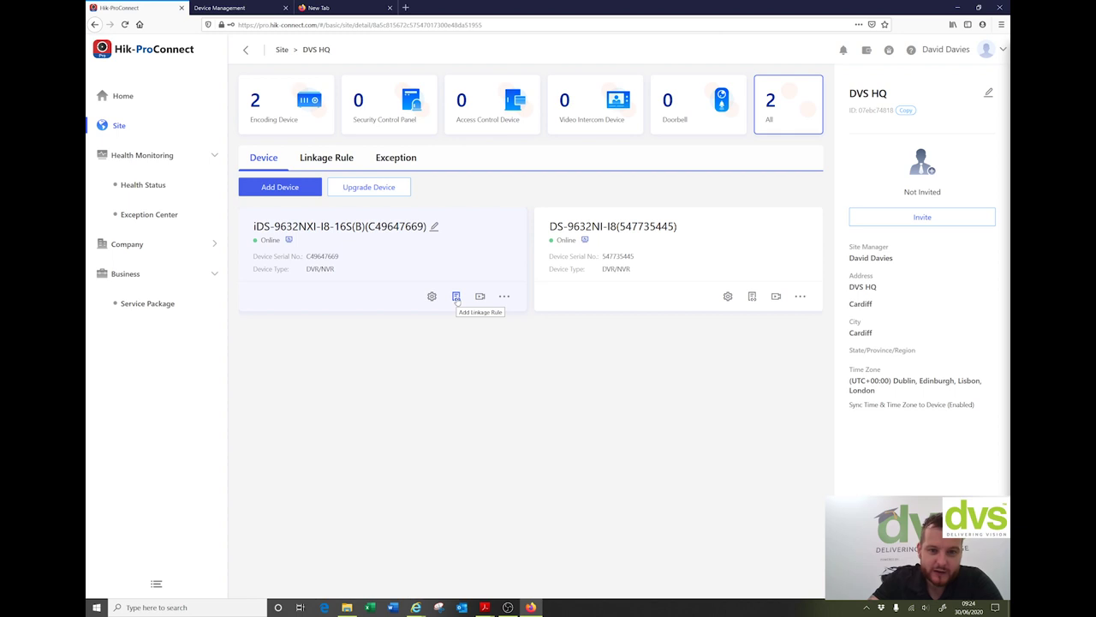
{"action": "left_click", "coordinate": [505, 298]}
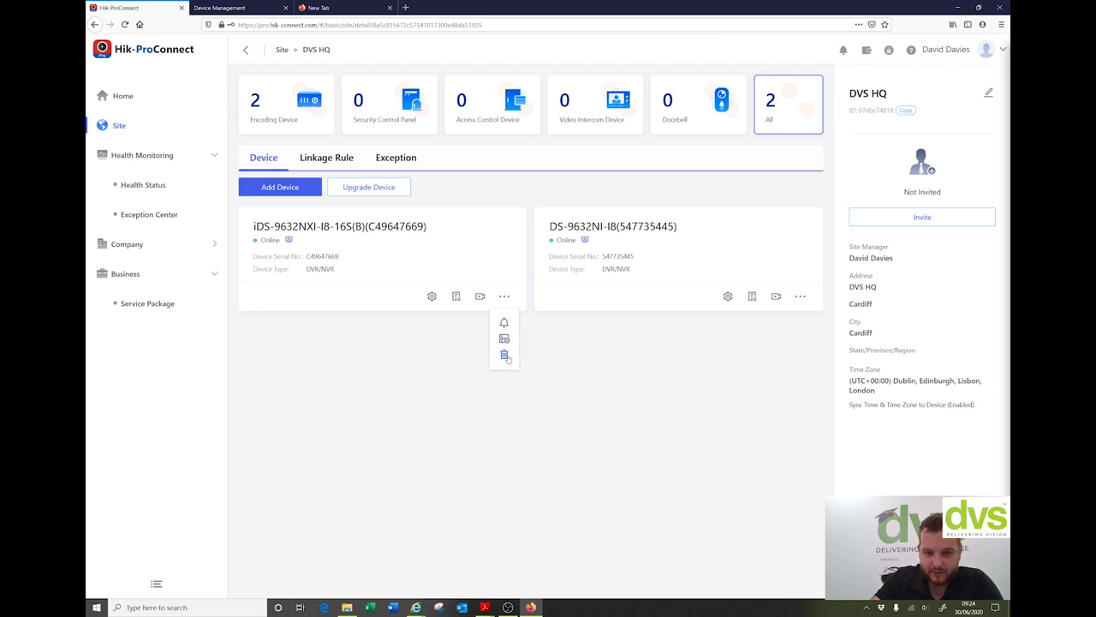
Step: Open and cancel the first recorder's DDNS settings, then open DDNS settings for DS-9632NI-I8
{"action": "left_click", "coordinate": [505, 339]}
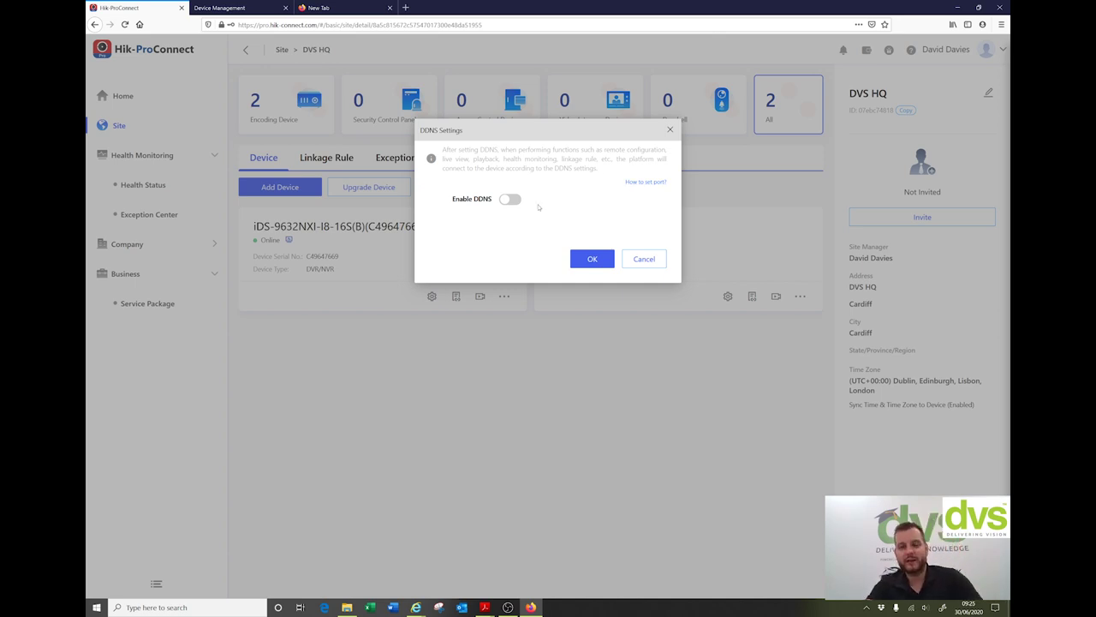
{"action": "left_click", "coordinate": [649, 260]}
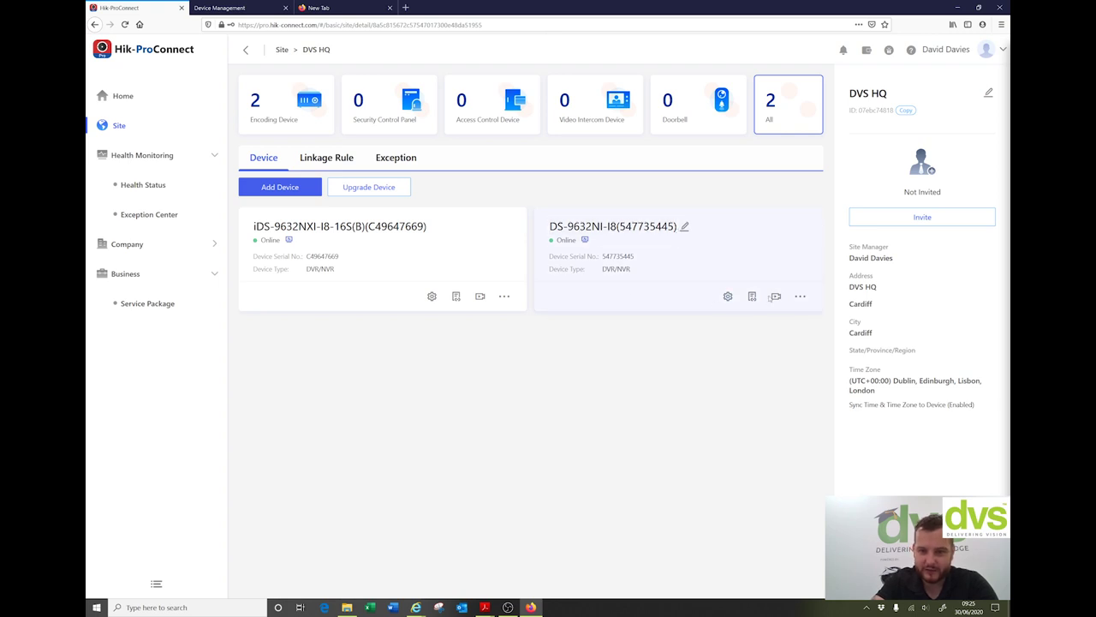
{"action": "mouse_move", "coordinate": [796, 299]}
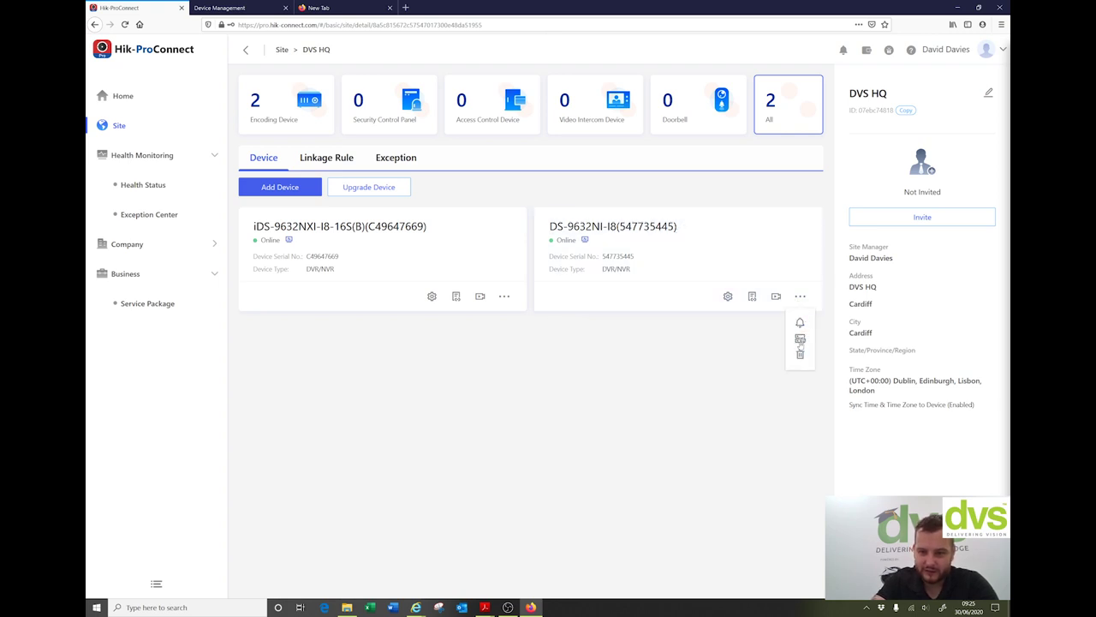
{"action": "left_click", "coordinate": [800, 339]}
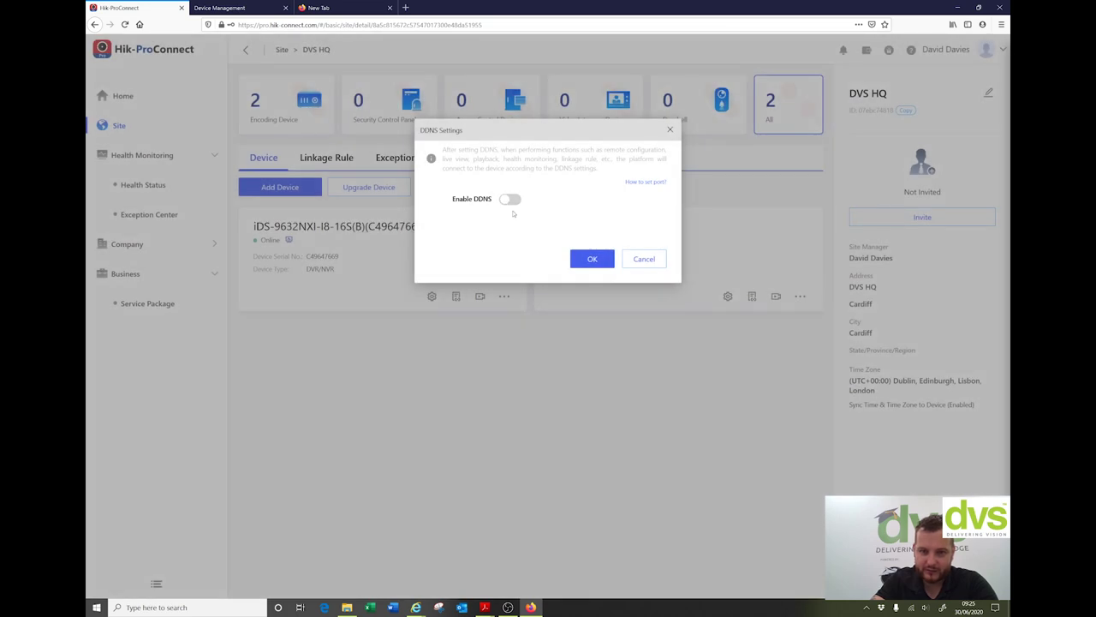
Step: Enable DDNS with HTTP port 81 and the device user name and password, and save
{"action": "left_click", "coordinate": [510, 200]}
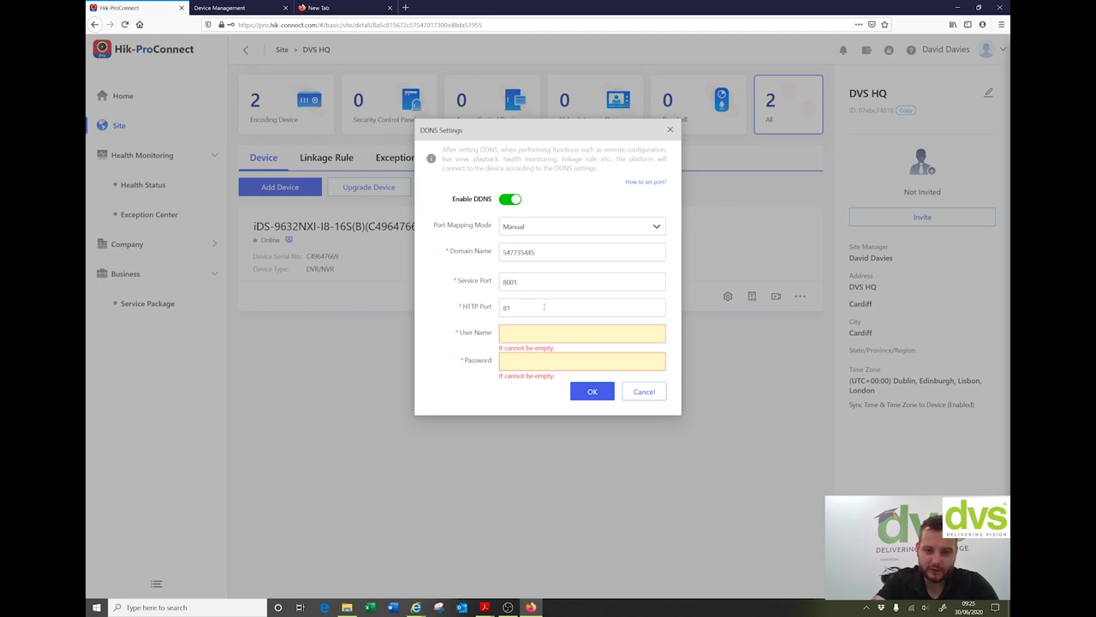
{"action": "left_click", "coordinate": [553, 339]}
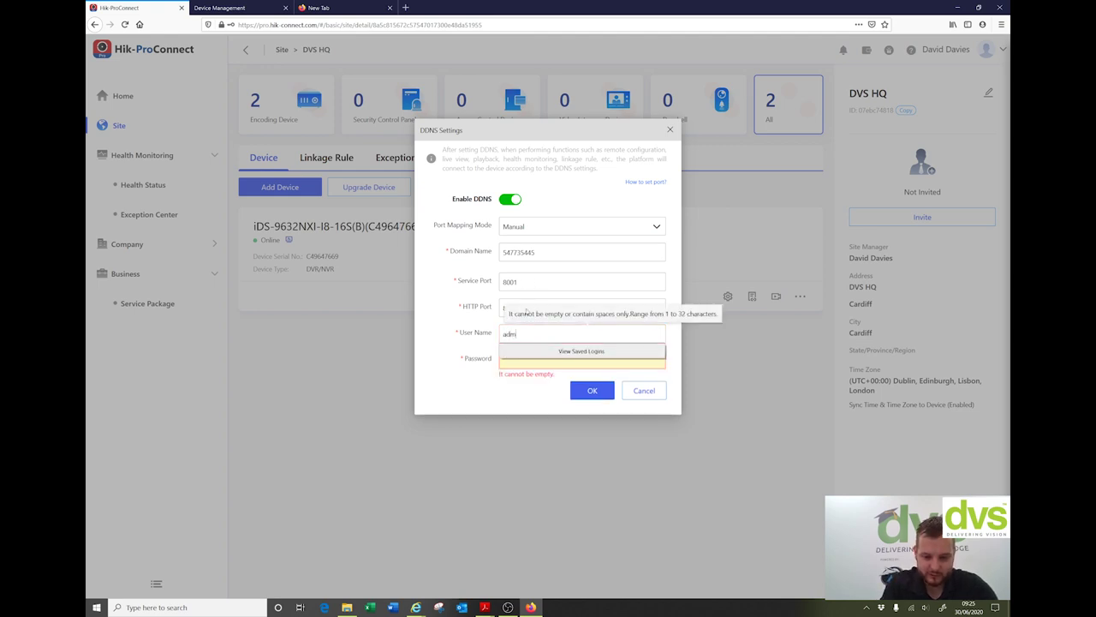
{"action": "key", "text": "Tab"}
{"action": "key", "text": "Tab"}
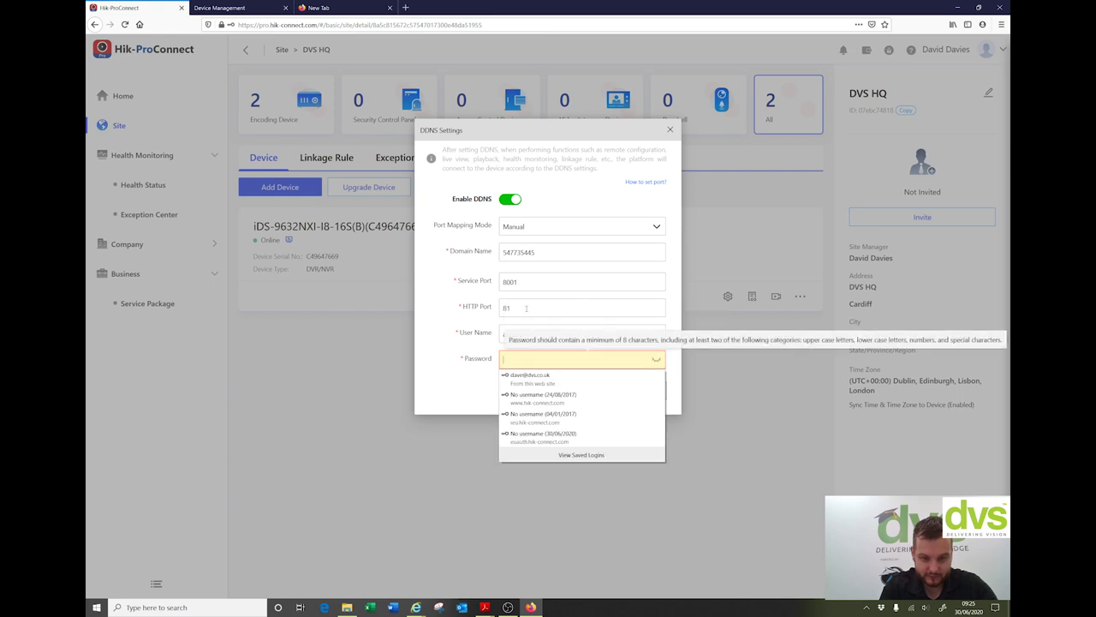
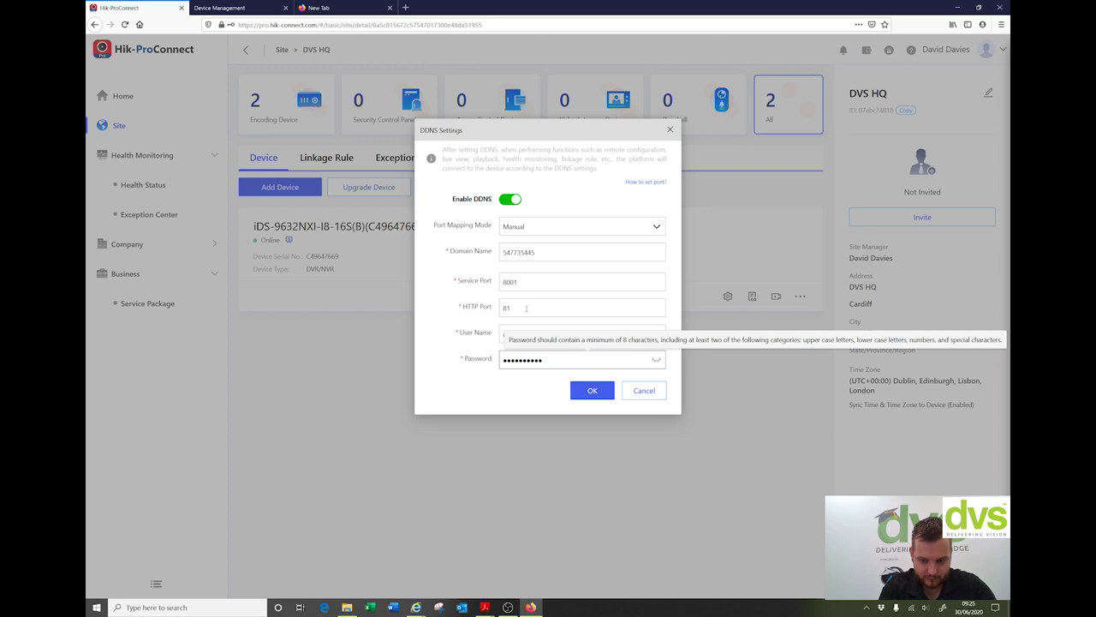
{"action": "left_click", "coordinate": [600, 391]}
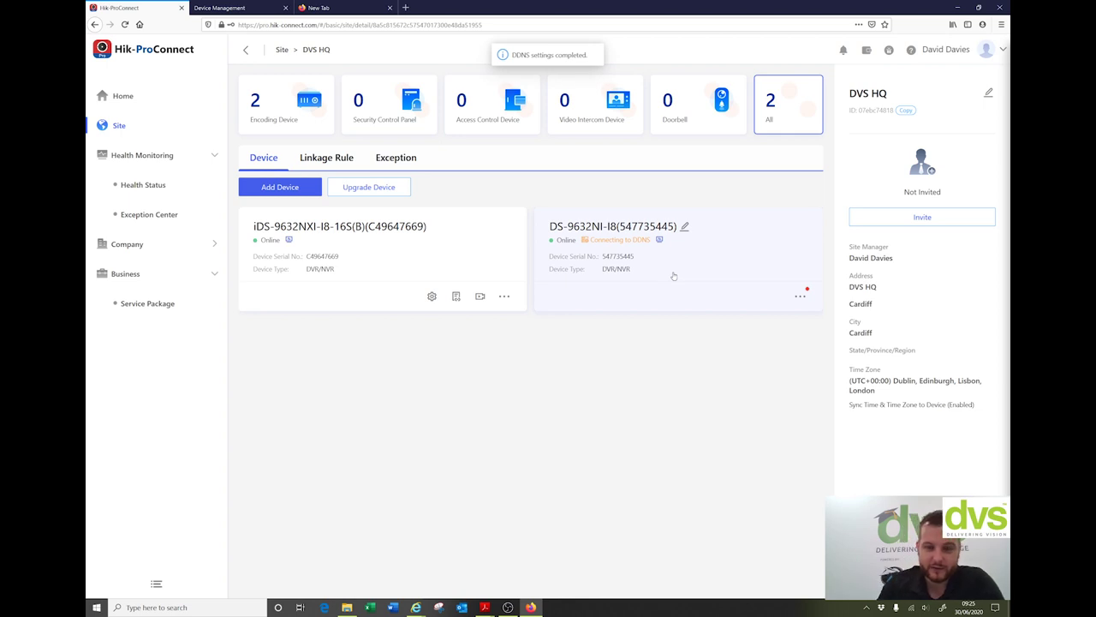
{"action": "mouse_move", "coordinate": [616, 241]}
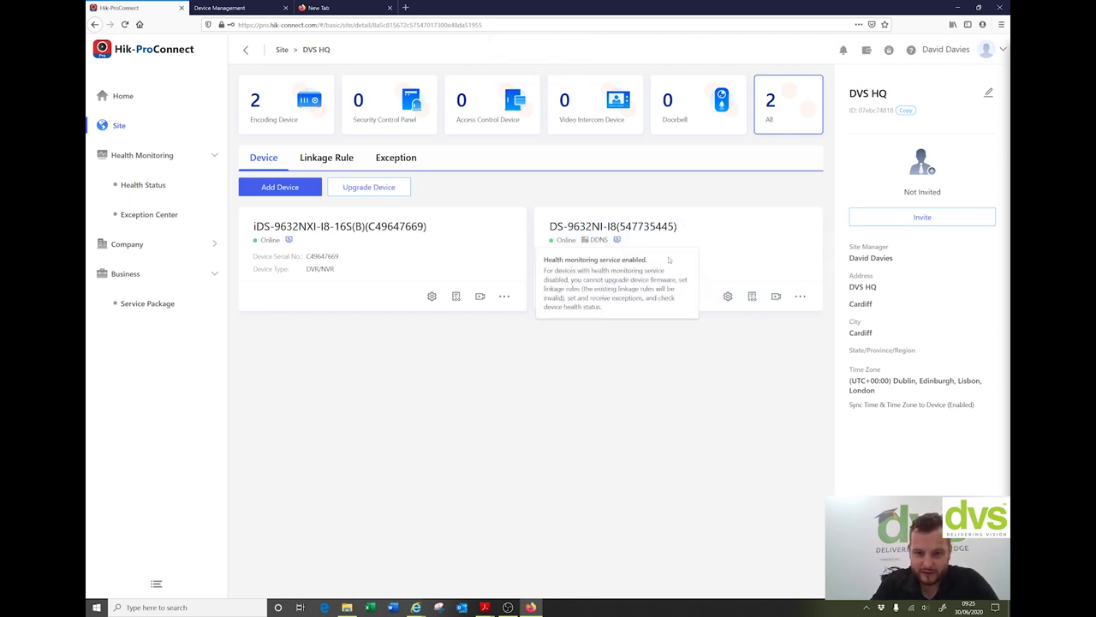
{"action": "left_click", "coordinate": [728, 296]}
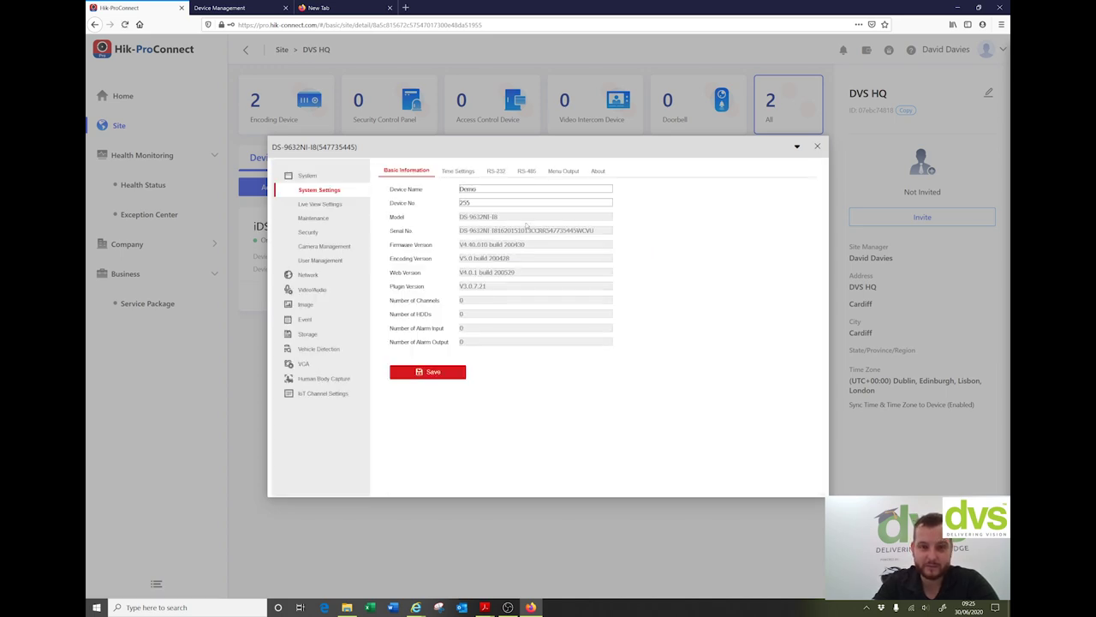
{"action": "left_click", "coordinate": [324, 204]}
{"action": "left_click", "coordinate": [314, 218]}
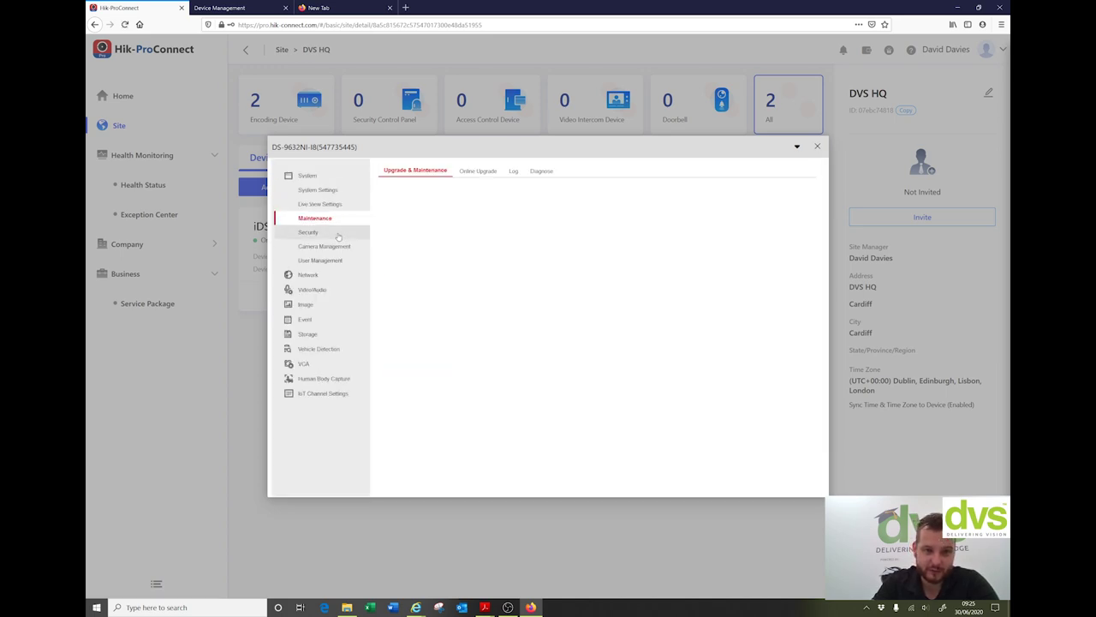
{"action": "left_click", "coordinate": [309, 232]}
{"action": "left_click", "coordinate": [816, 147]}
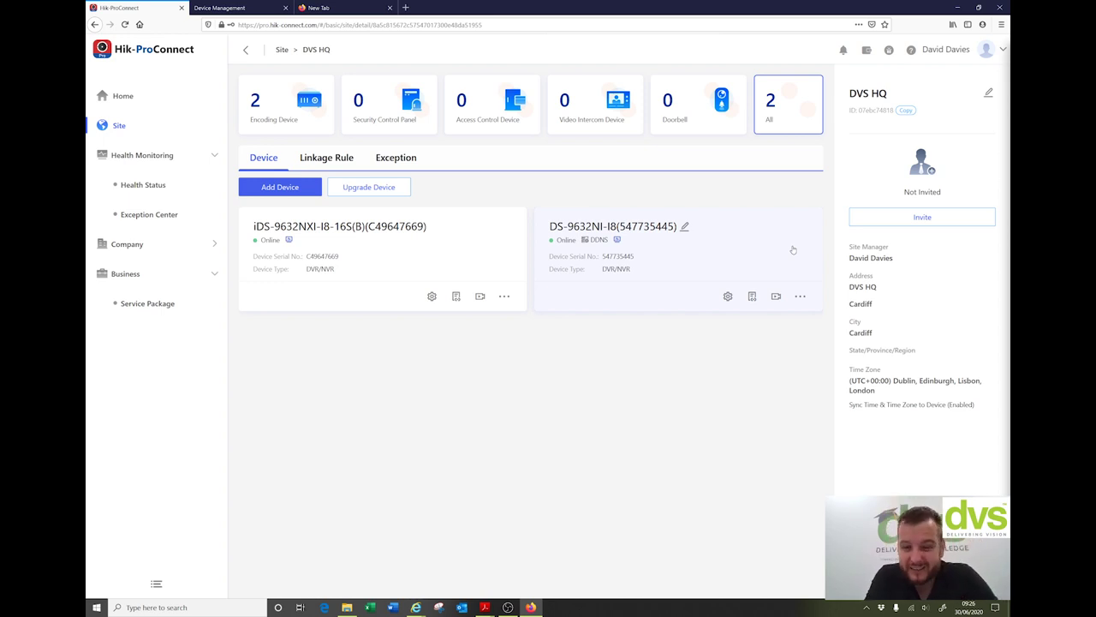
Step: Open the live camera view for the DS-9632NI-I8 recorder from its card
{"action": "left_click", "coordinate": [799, 297]}
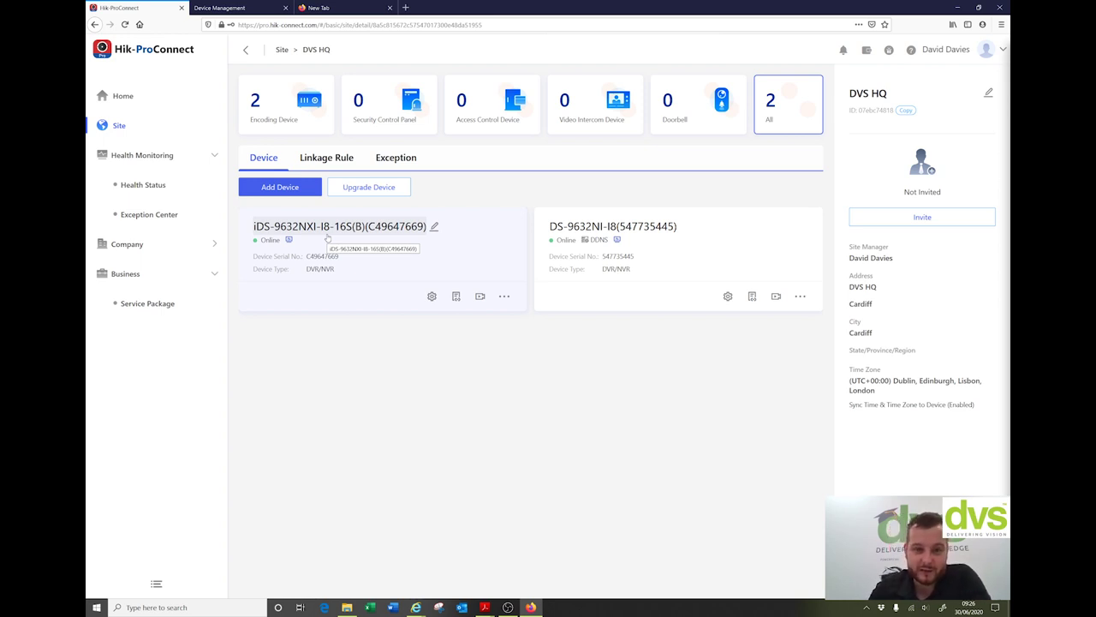
{"action": "left_click", "coordinate": [776, 296]}
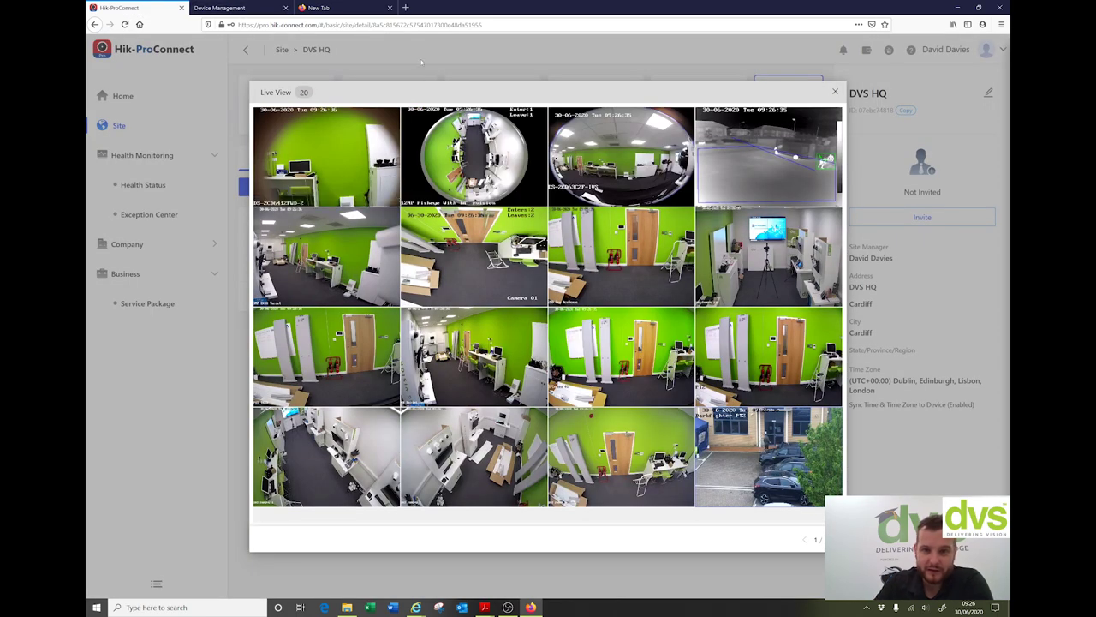
Step: Pan the PTZ camera left and back right, then close the 20-camera live view
{"action": "mouse_move", "coordinate": [789, 160]}
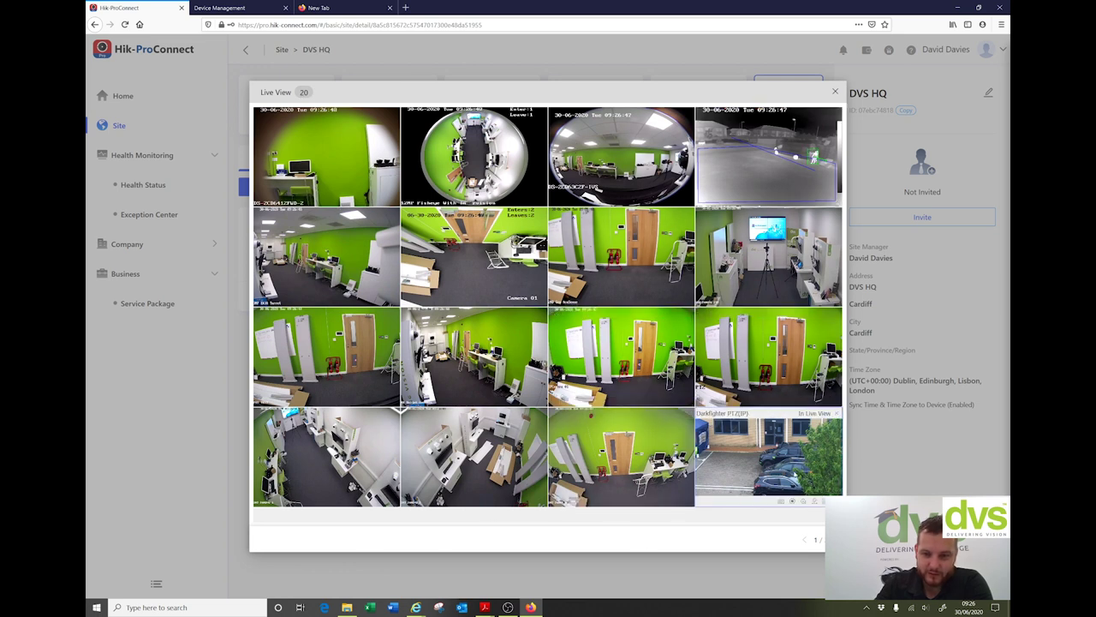
{"action": "left_click", "coordinate": [803, 501]}
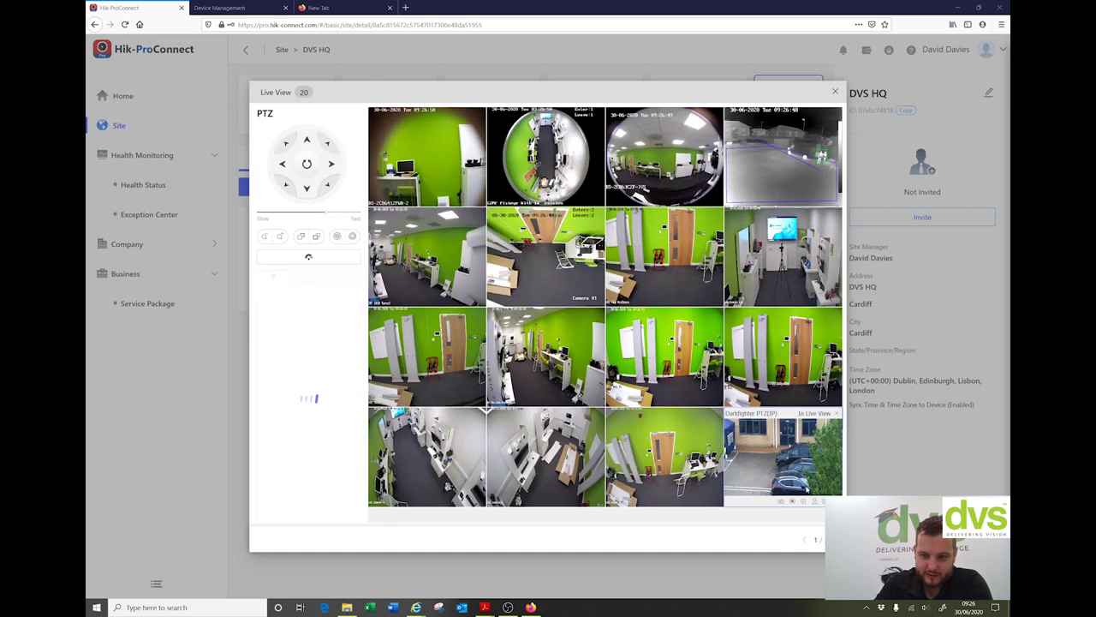
{"action": "left_click", "coordinate": [286, 164]}
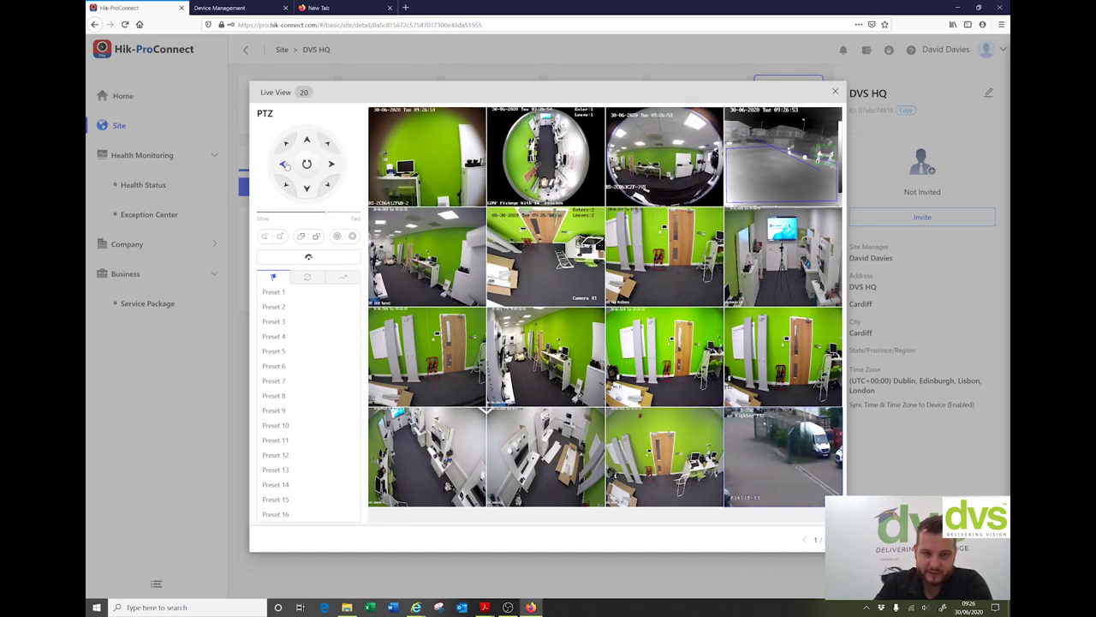
{"action": "left_click", "coordinate": [331, 165]}
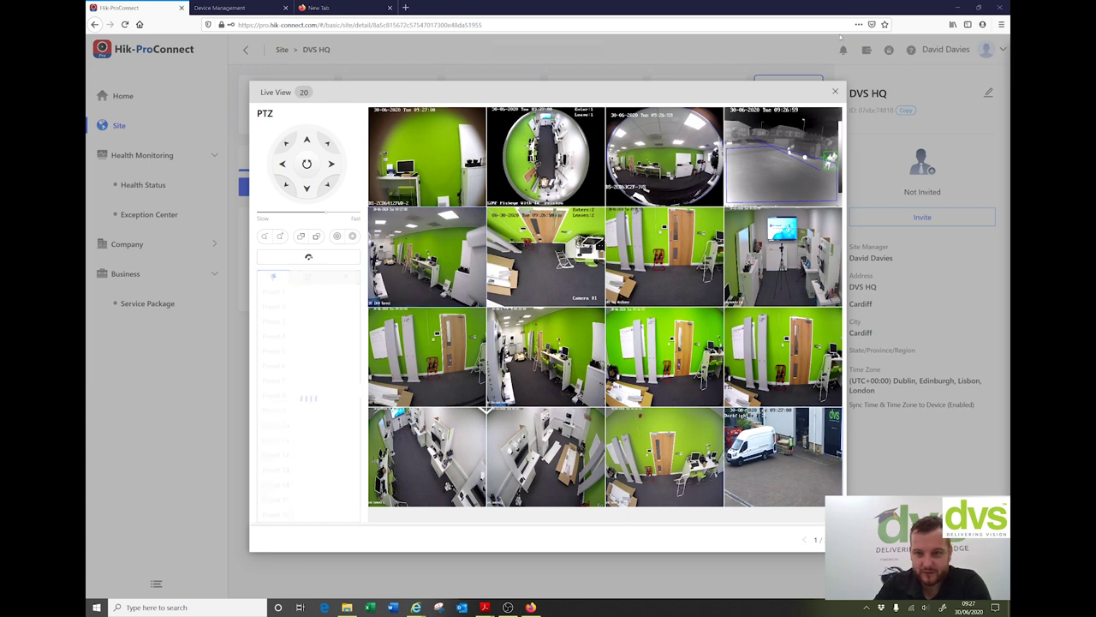
{"action": "left_click", "coordinate": [834, 91]}
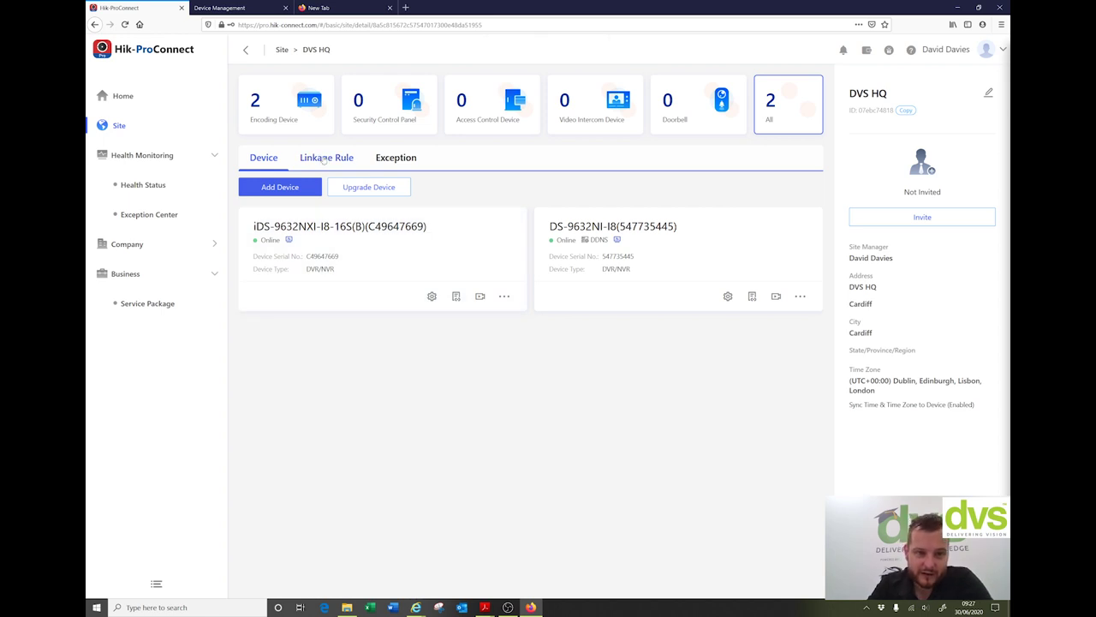
Step: Browse linkage templates Away, Visitor Calling and Perimeter Zone Alarm, then start a new rule
{"action": "left_click", "coordinate": [326, 159]}
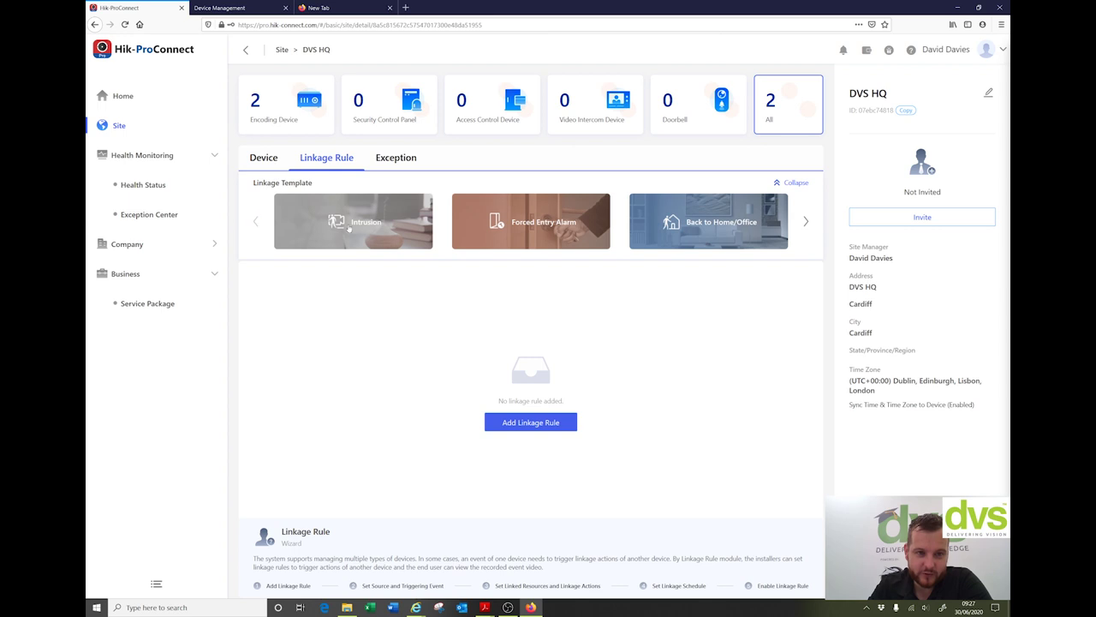
{"action": "left_click", "coordinate": [806, 223]}
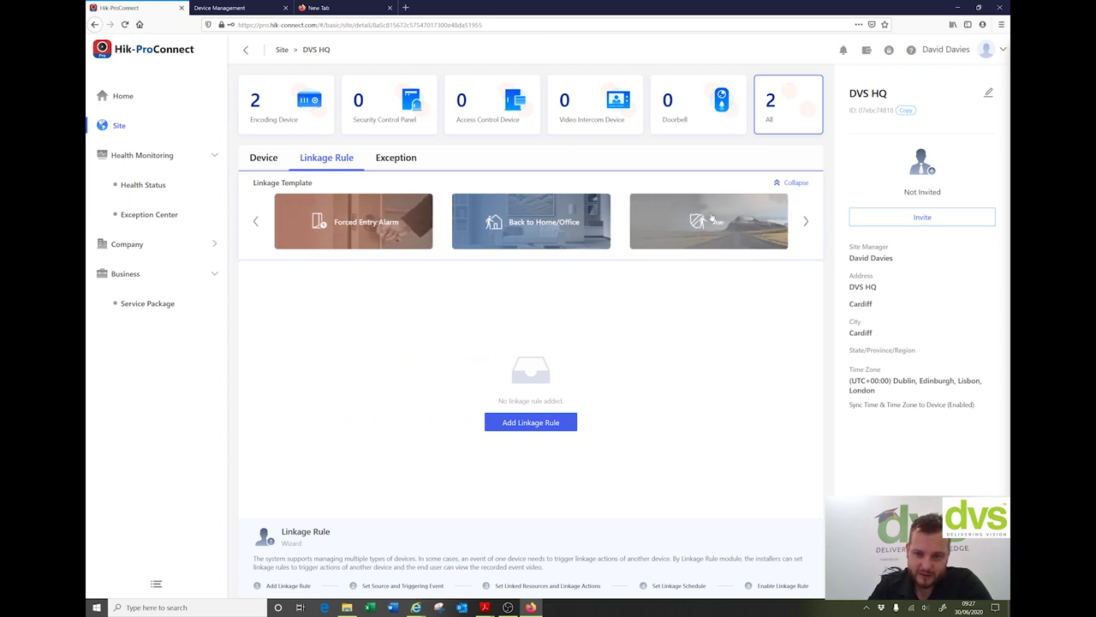
{"action": "left_click", "coordinate": [806, 222]}
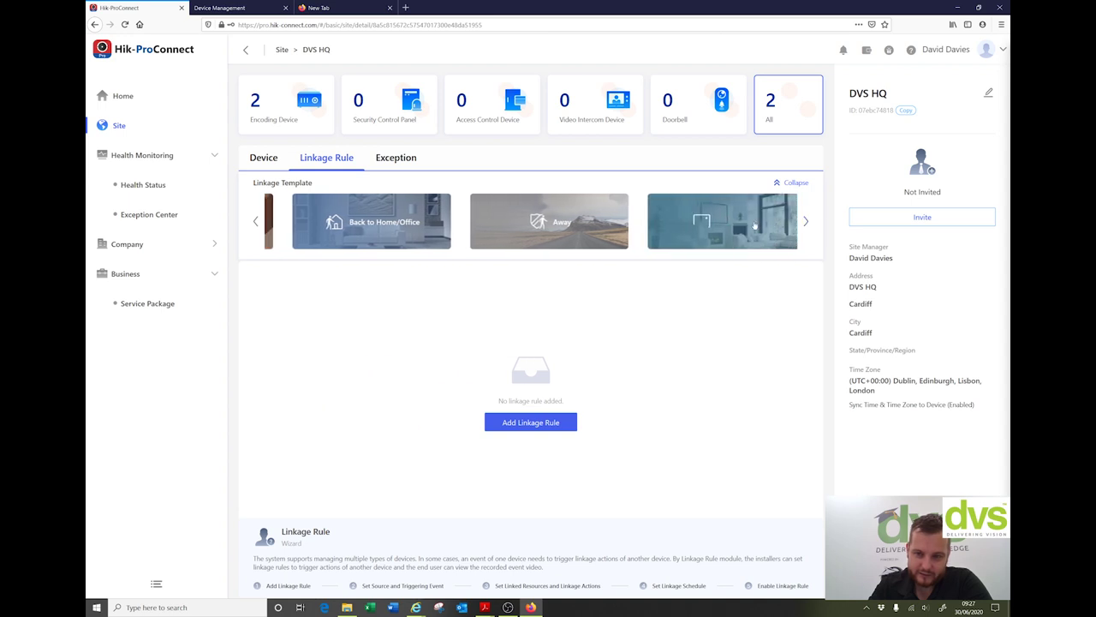
{"action": "left_click", "coordinate": [805, 222]}
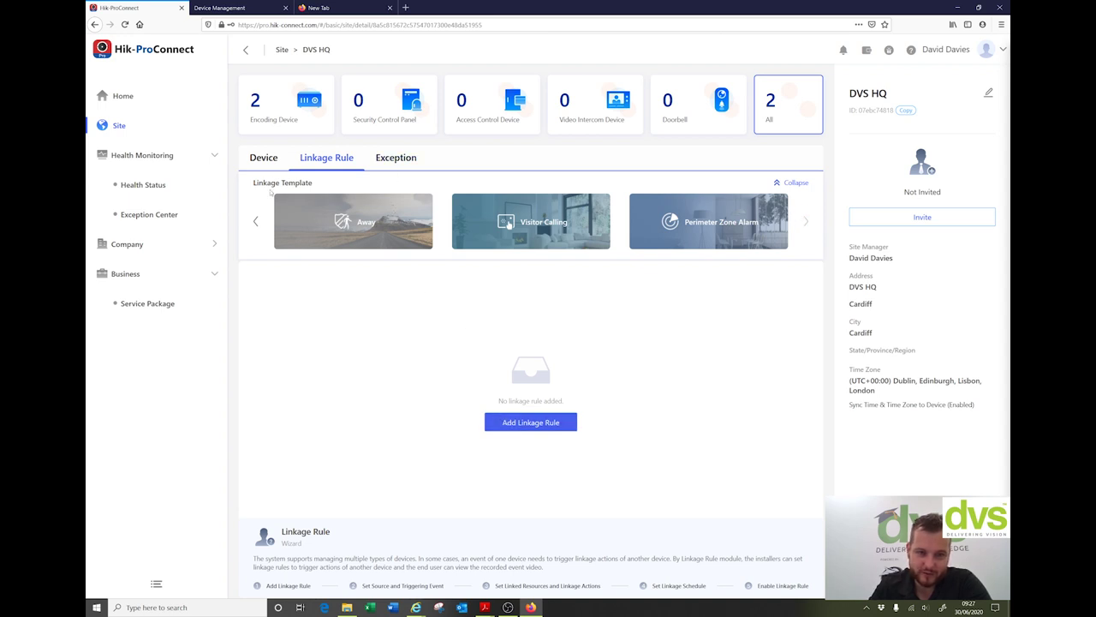
{"action": "left_click", "coordinate": [256, 222]}
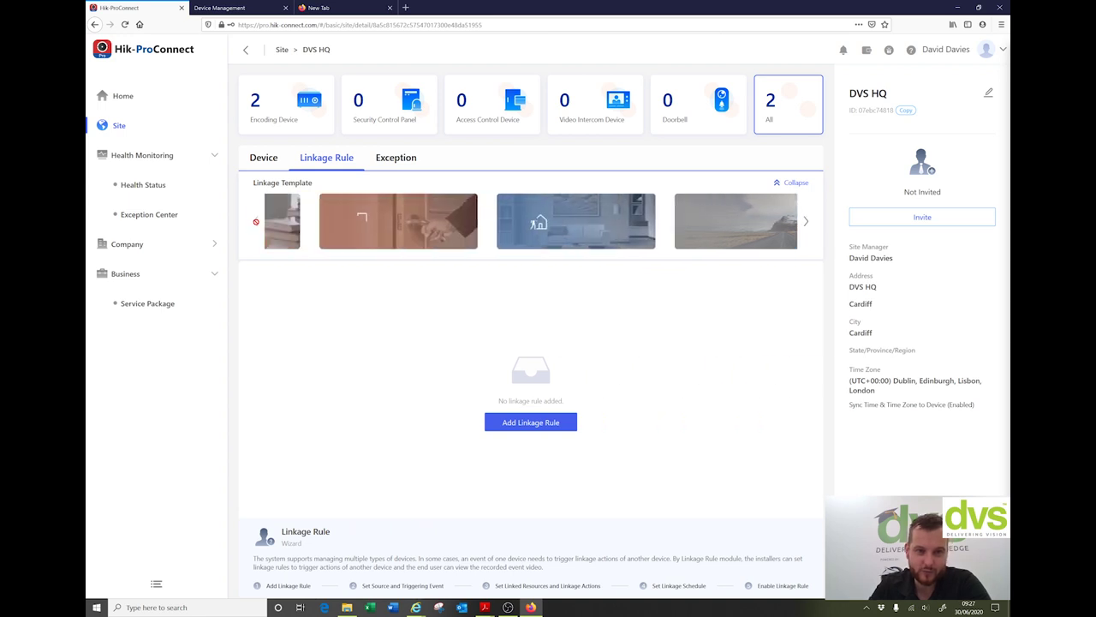
{"action": "left_click", "coordinate": [550, 429]}
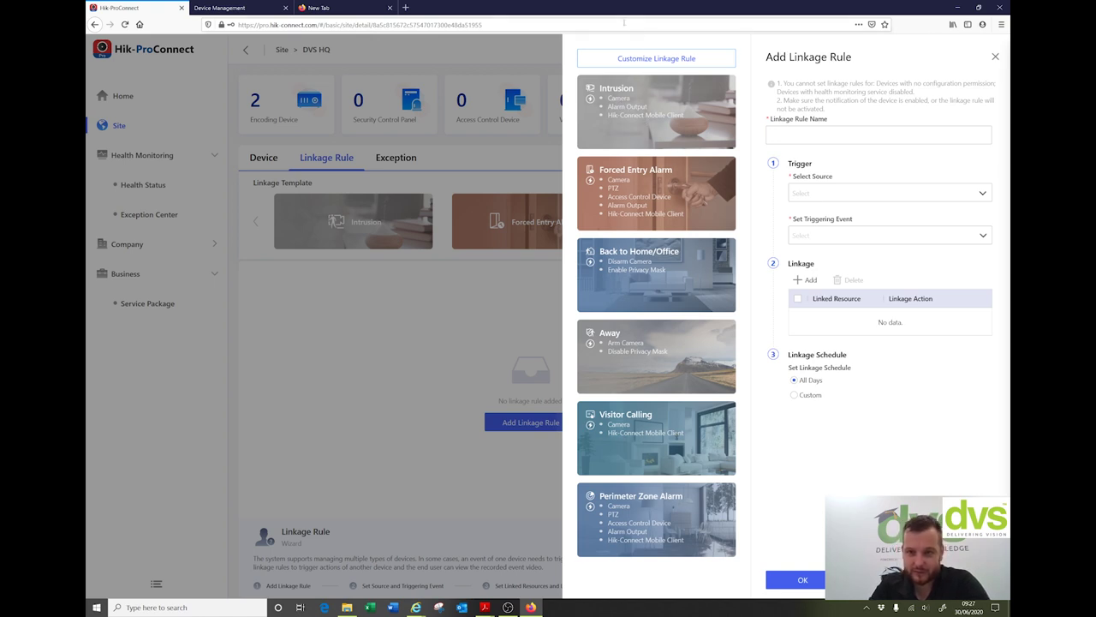
Step: Base the rule on the Intrusion template and name it DVS ALARM TEST
{"action": "left_click", "coordinate": [775, 137]}
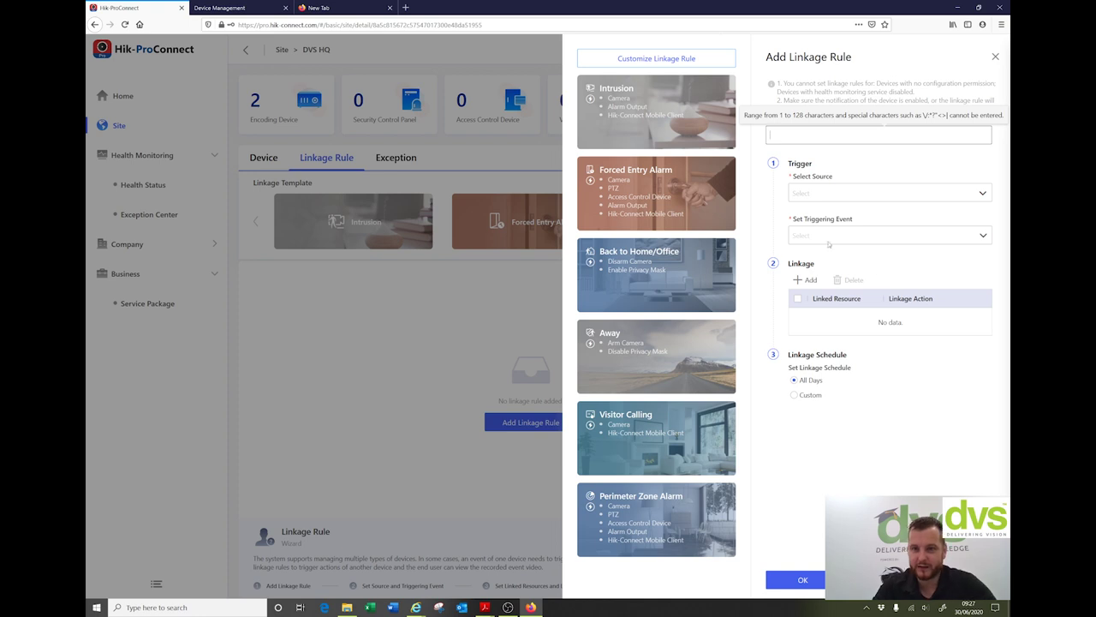
{"action": "left_click", "coordinate": [665, 125]}
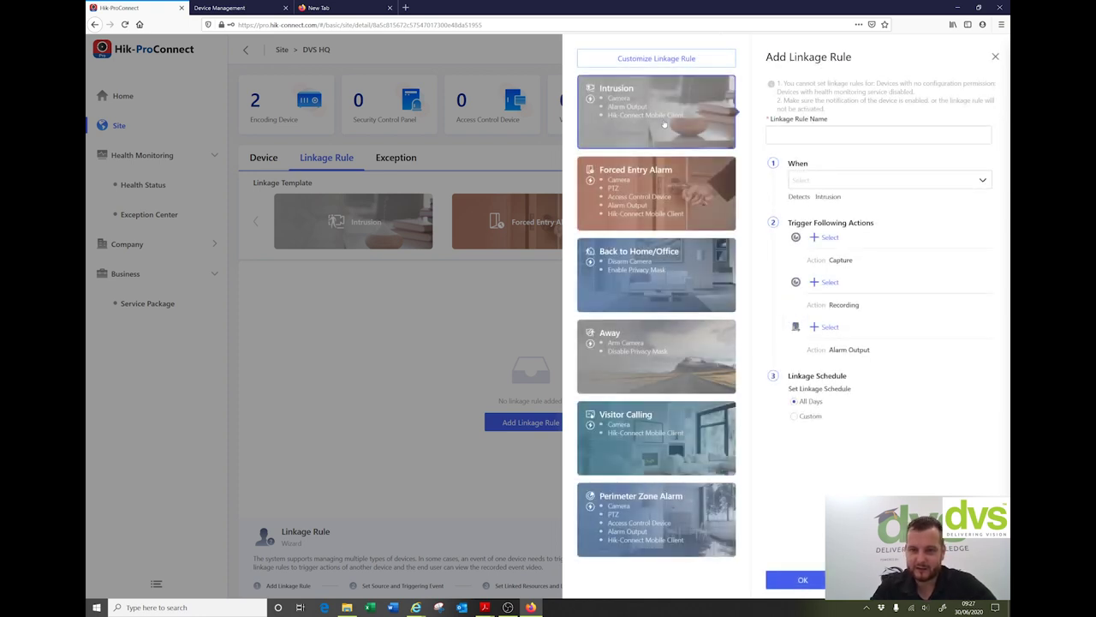
{"action": "left_click", "coordinate": [773, 134]}
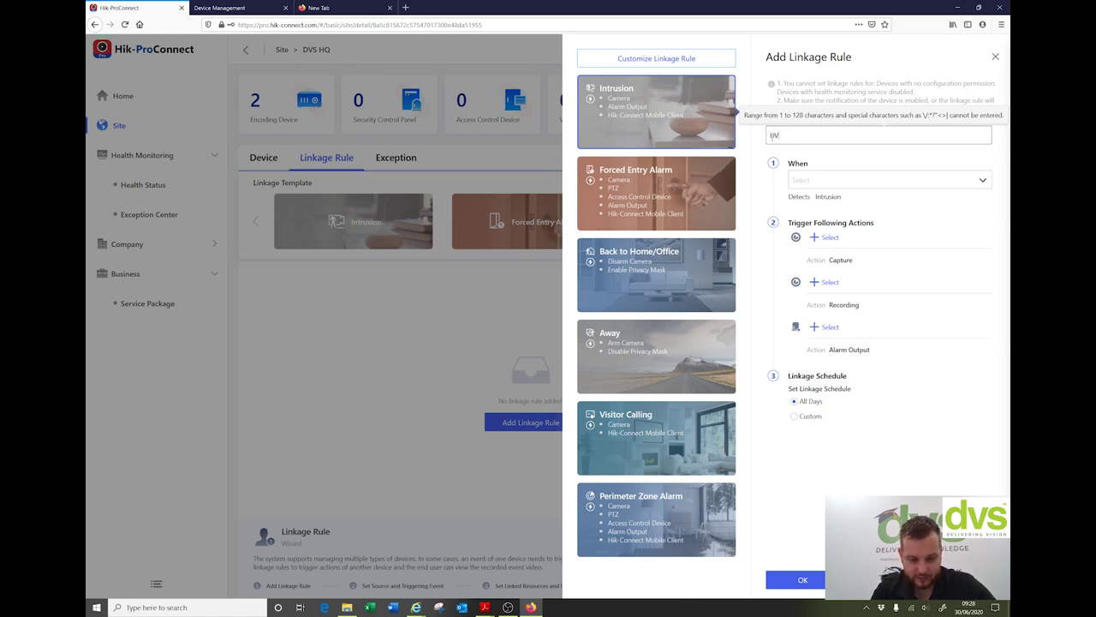
{"action": "type", "text": "LARM TEST"}
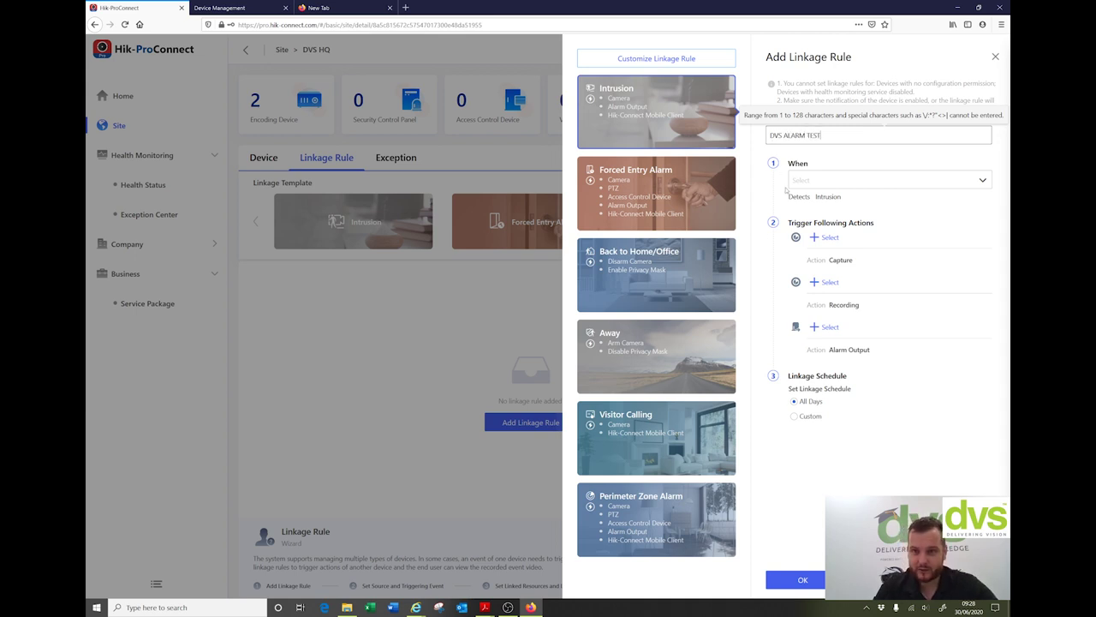
Step: Set the trigger source to the DS-9632NI-I8's 12MP Fisheye With Immervision camera
{"action": "left_click", "coordinate": [805, 181]}
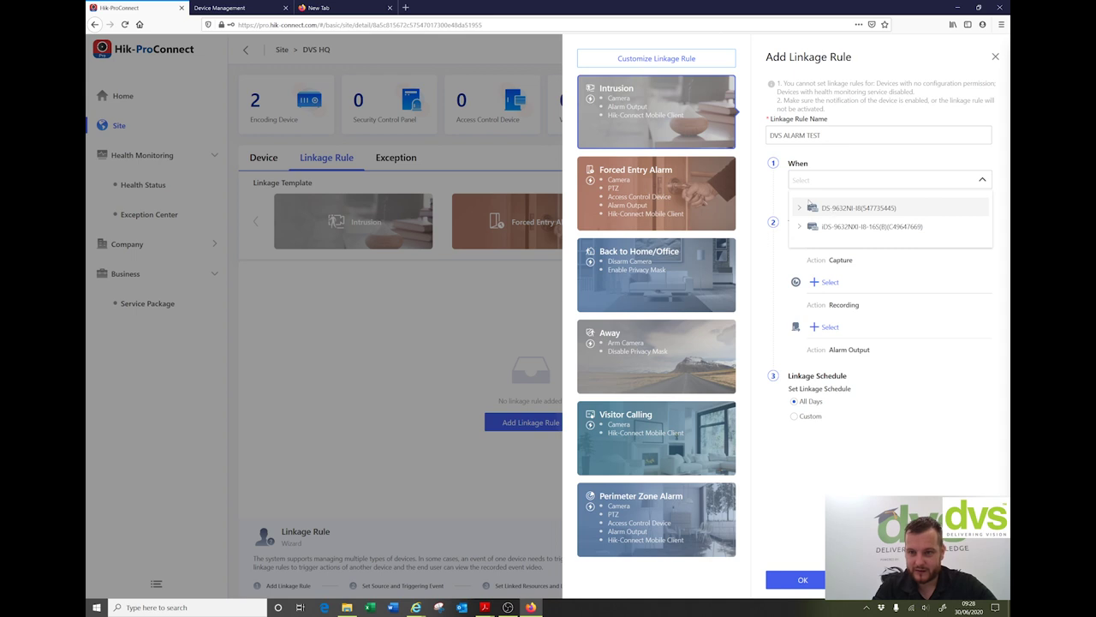
{"action": "left_click", "coordinate": [805, 207]}
{"action": "scroll", "coordinate": [856, 243], "scroll_direction": "down", "scroll_amount": 1}
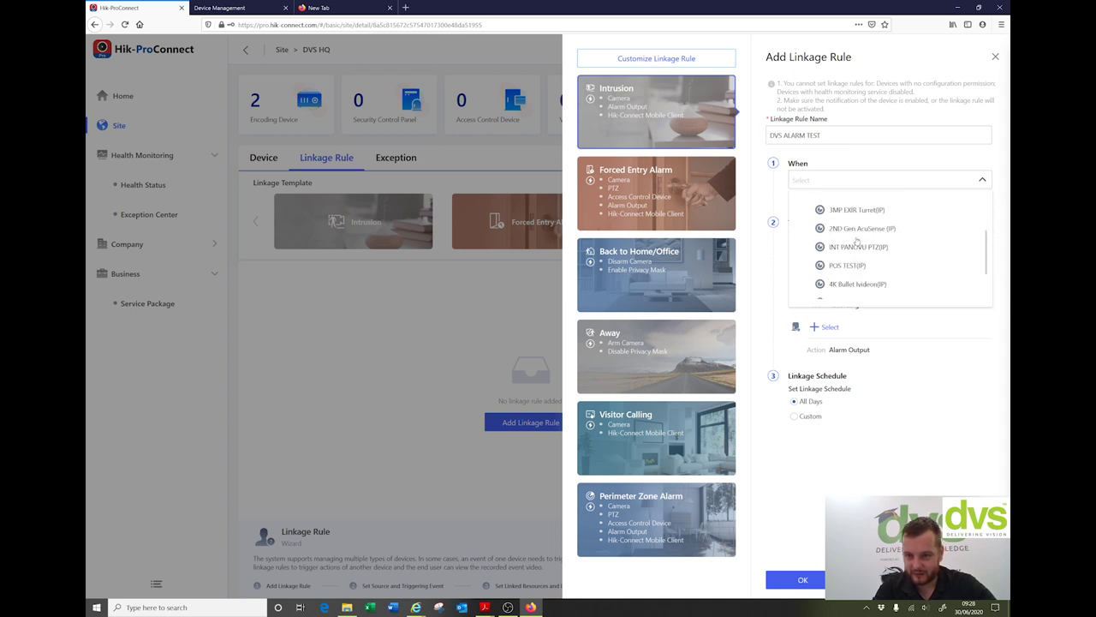
{"action": "scroll", "coordinate": [882, 257], "scroll_direction": "up", "scroll_amount": 1}
{"action": "scroll", "coordinate": [885, 271], "scroll_direction": "up", "scroll_amount": 2}
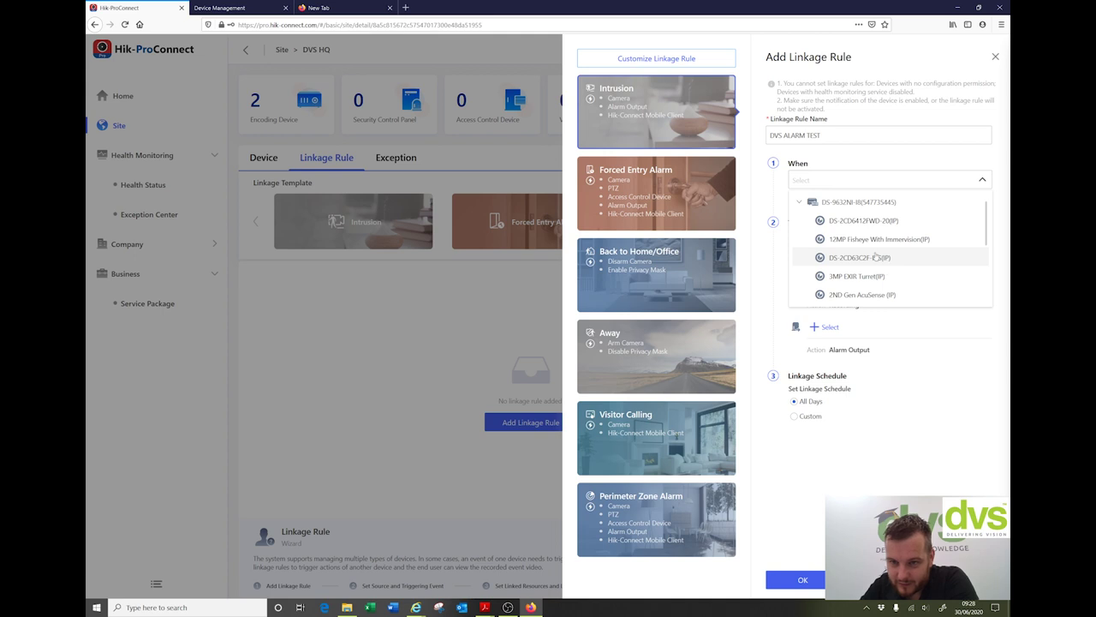
{"action": "scroll", "coordinate": [886, 270], "scroll_direction": "down", "scroll_amount": 2}
{"action": "scroll", "coordinate": [887, 271], "scroll_direction": "down", "scroll_amount": 2}
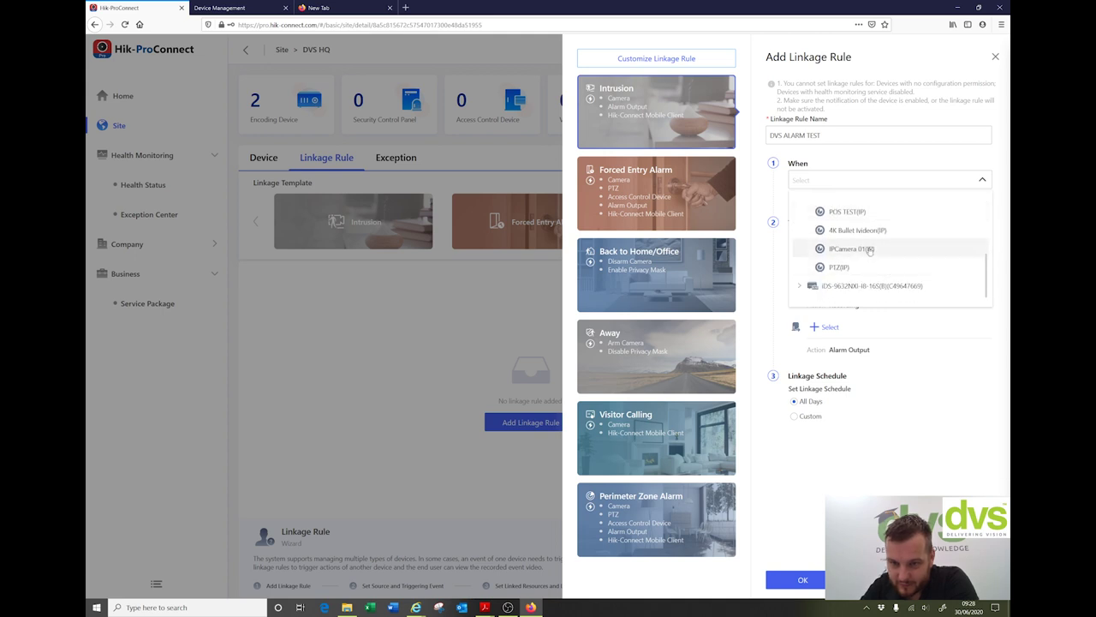
{"action": "scroll", "coordinate": [876, 268], "scroll_direction": "up", "scroll_amount": 3}
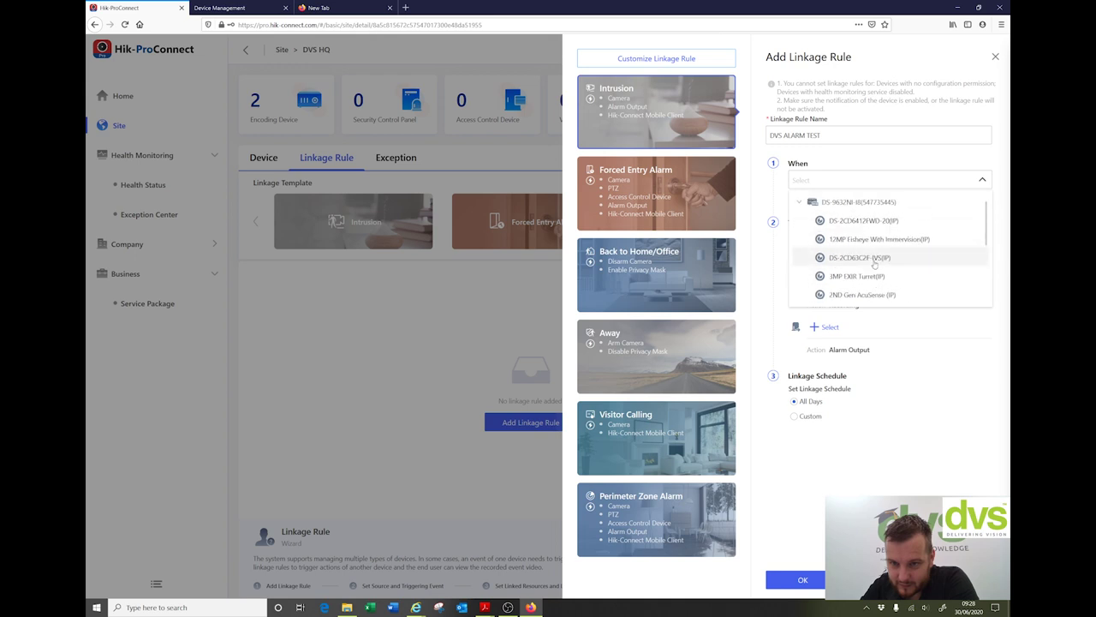
{"action": "left_click", "coordinate": [867, 239]}
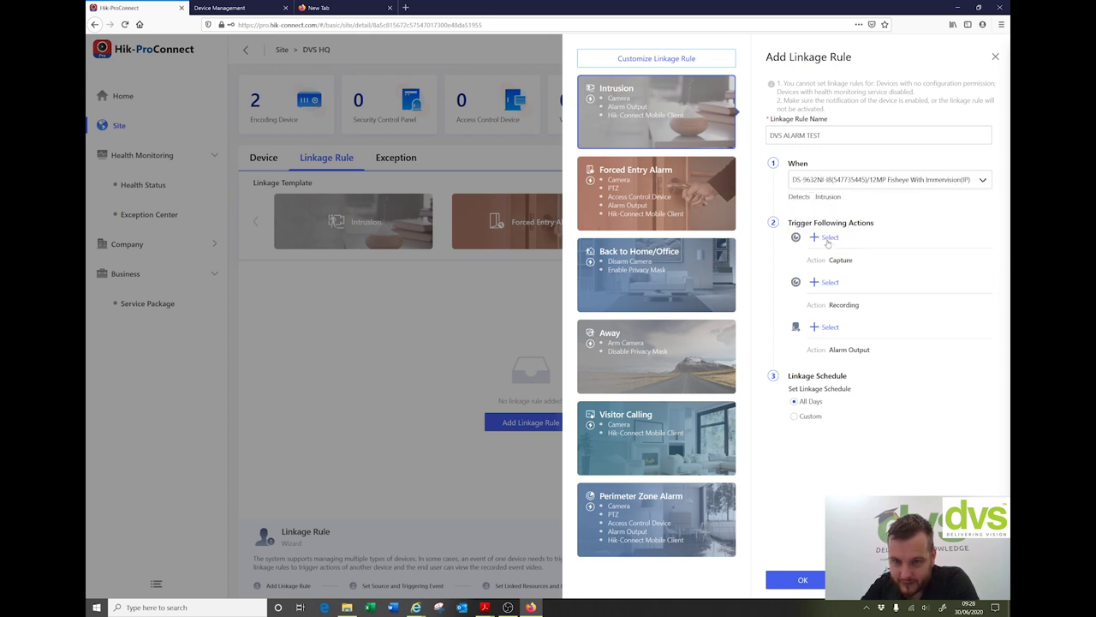
Step: Add IP Whitelight PTZ as the camera for the Capture action
{"action": "left_click", "coordinate": [827, 237]}
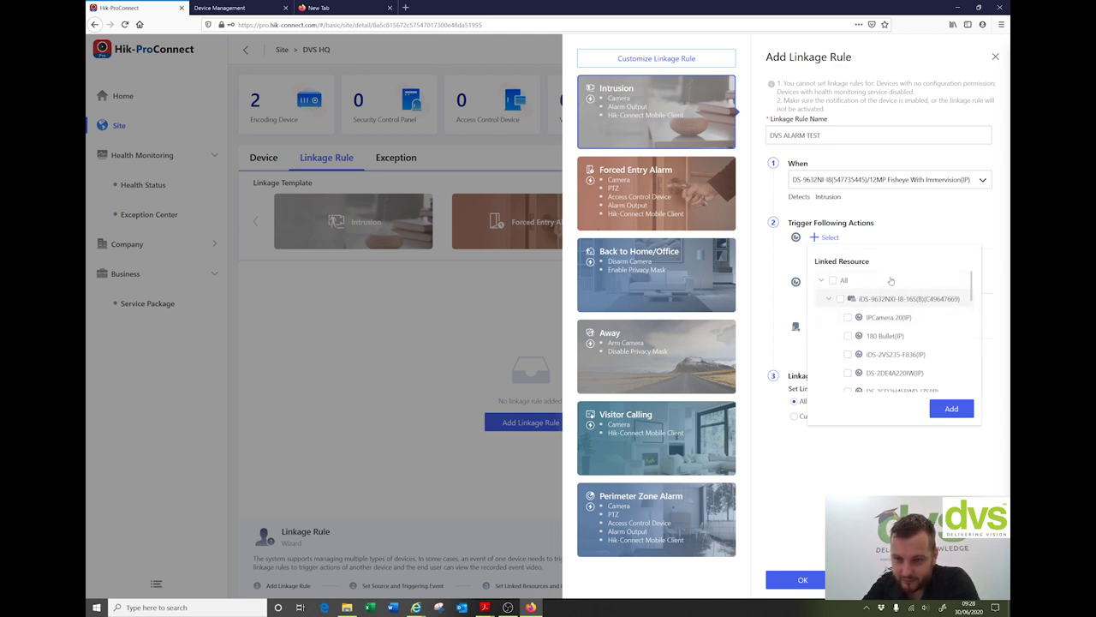
{"action": "scroll", "coordinate": [878, 297], "scroll_direction": "down", "scroll_amount": 1}
{"action": "scroll", "coordinate": [878, 296], "scroll_direction": "down", "scroll_amount": 3}
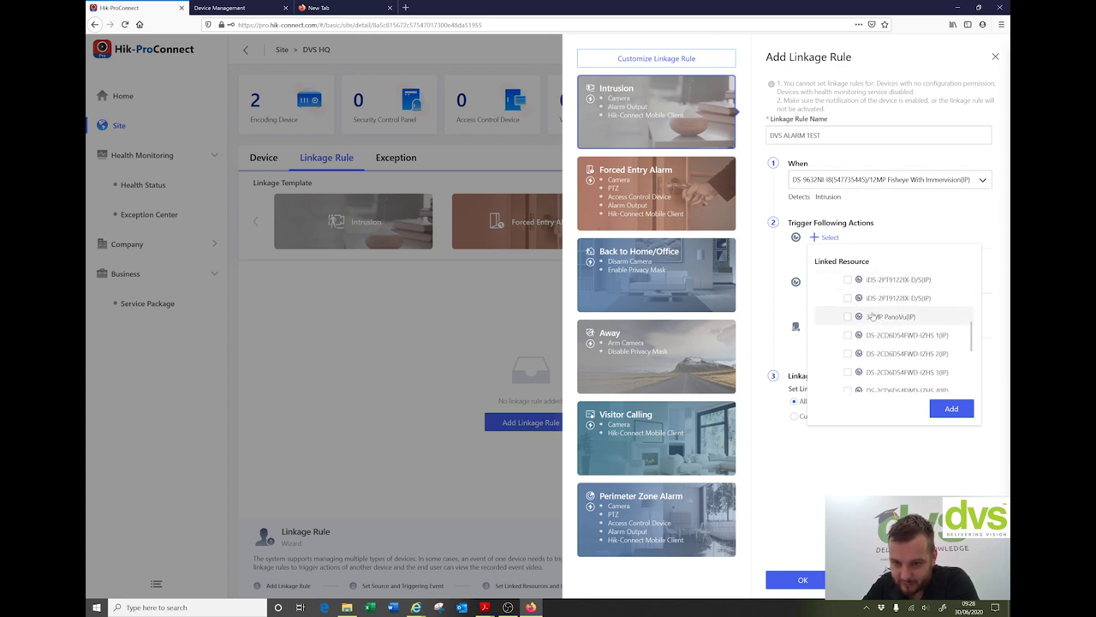
{"action": "scroll", "coordinate": [856, 299], "scroll_direction": "down", "scroll_amount": 4}
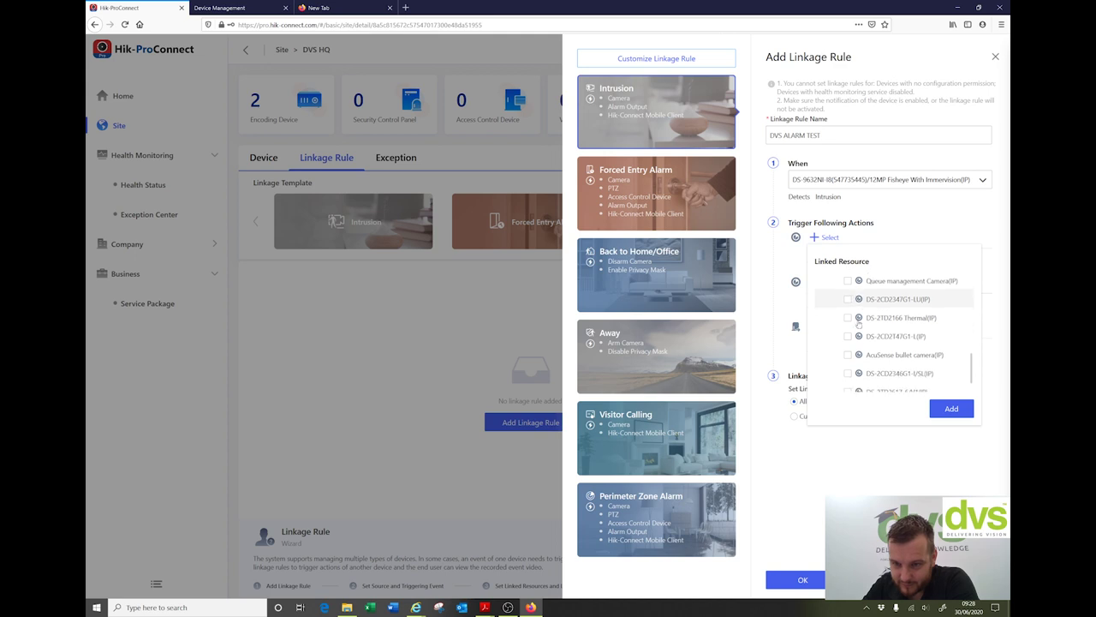
{"action": "scroll", "coordinate": [858, 323], "scroll_direction": "down", "scroll_amount": 2}
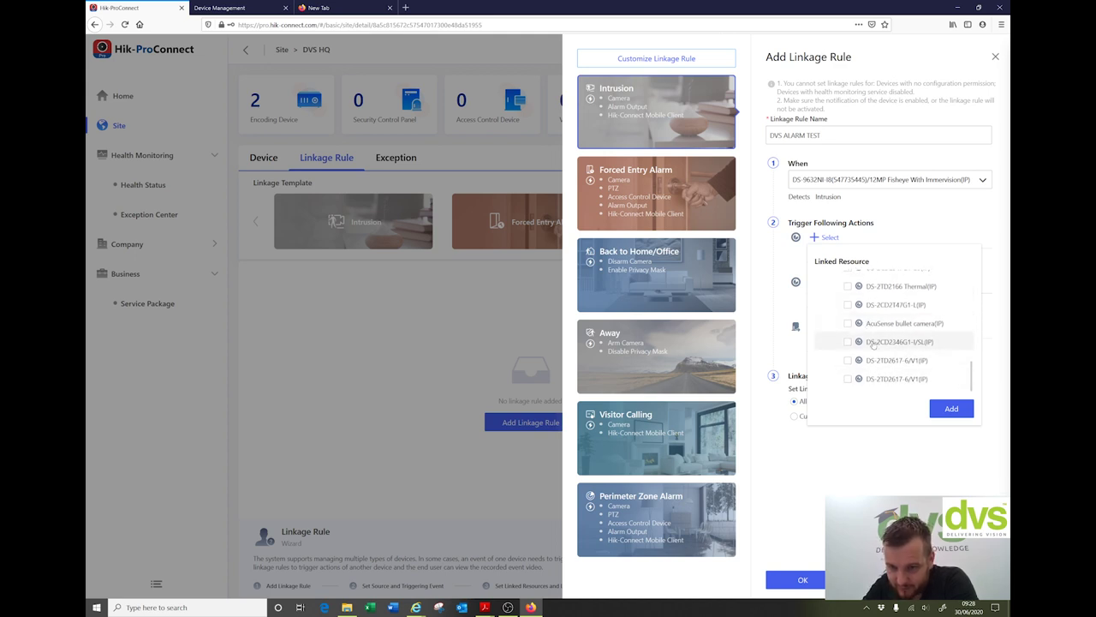
{"action": "scroll", "coordinate": [860, 347], "scroll_direction": "up", "scroll_amount": 3}
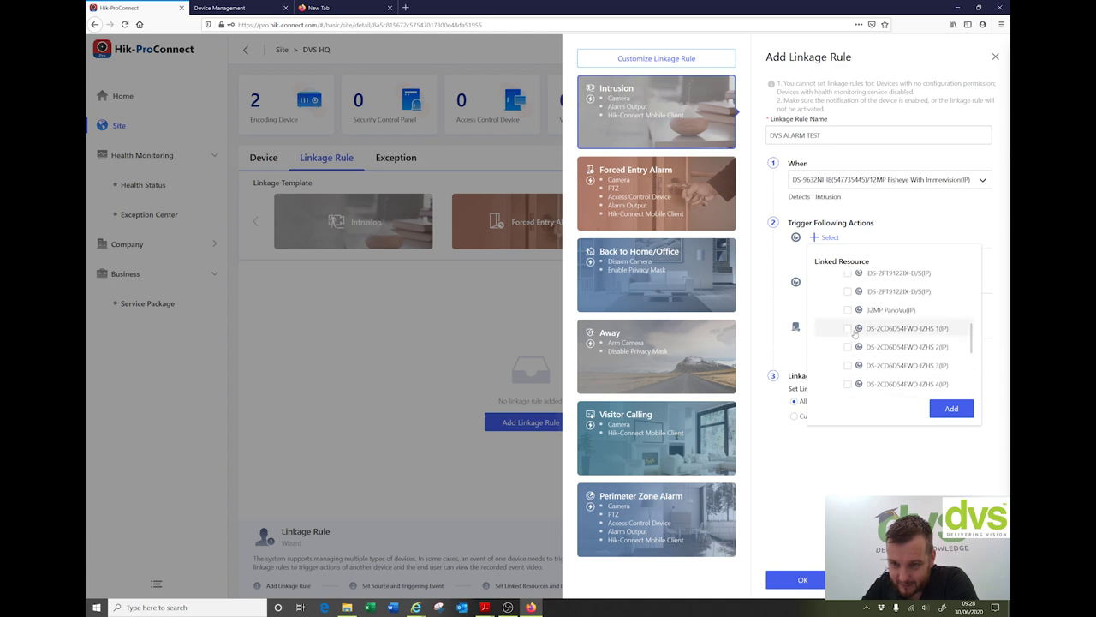
{"action": "scroll", "coordinate": [848, 334], "scroll_direction": "up", "scroll_amount": 3}
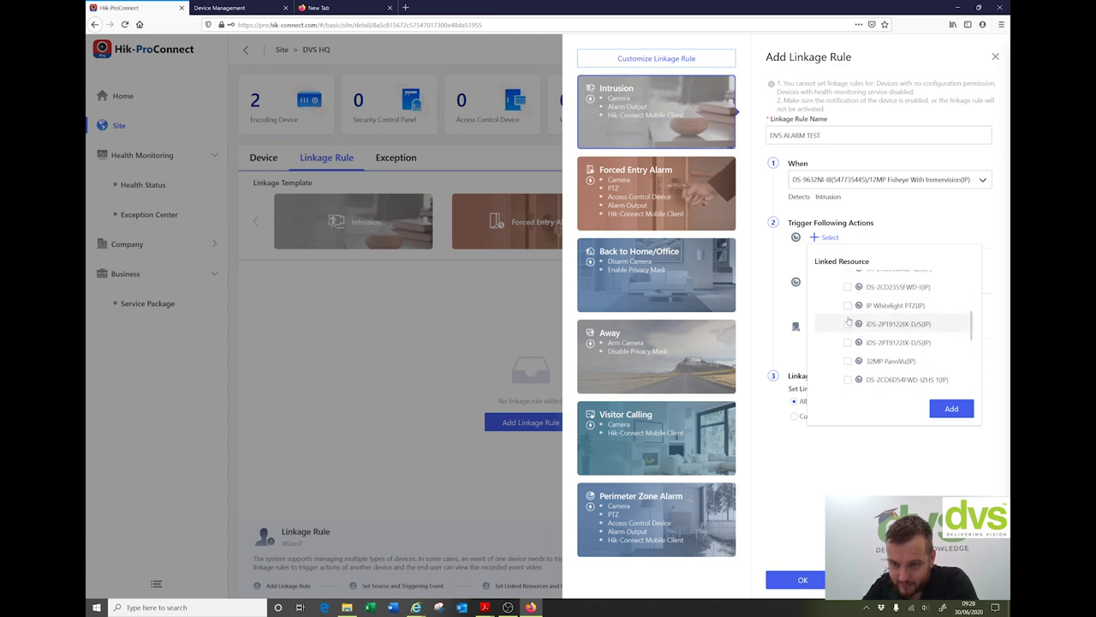
{"action": "left_click", "coordinate": [847, 305]}
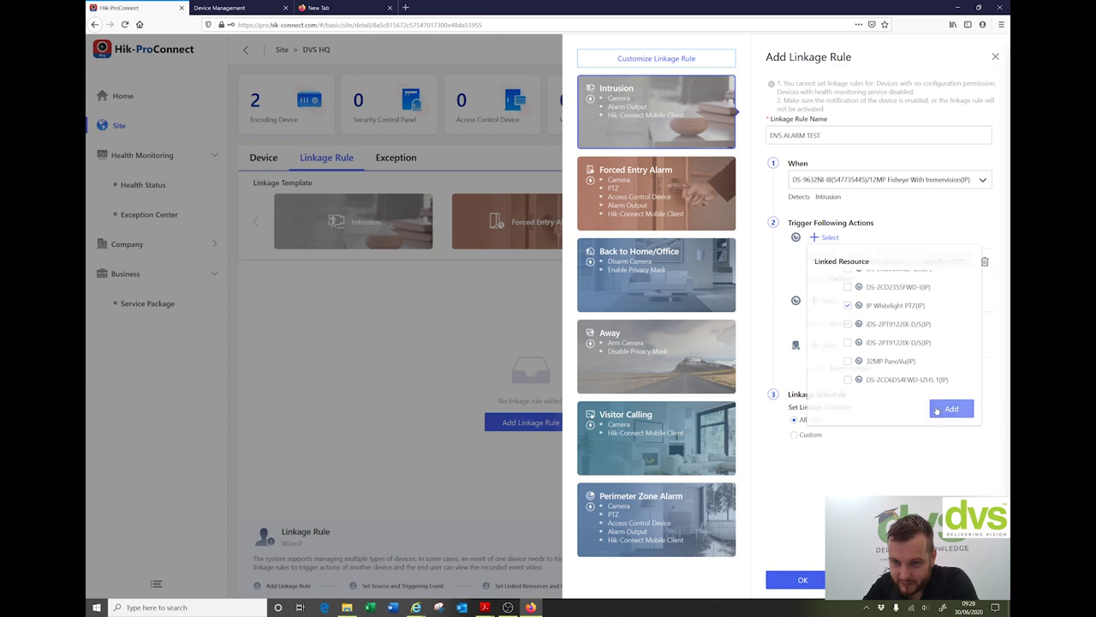
{"action": "left_click", "coordinate": [951, 408]}
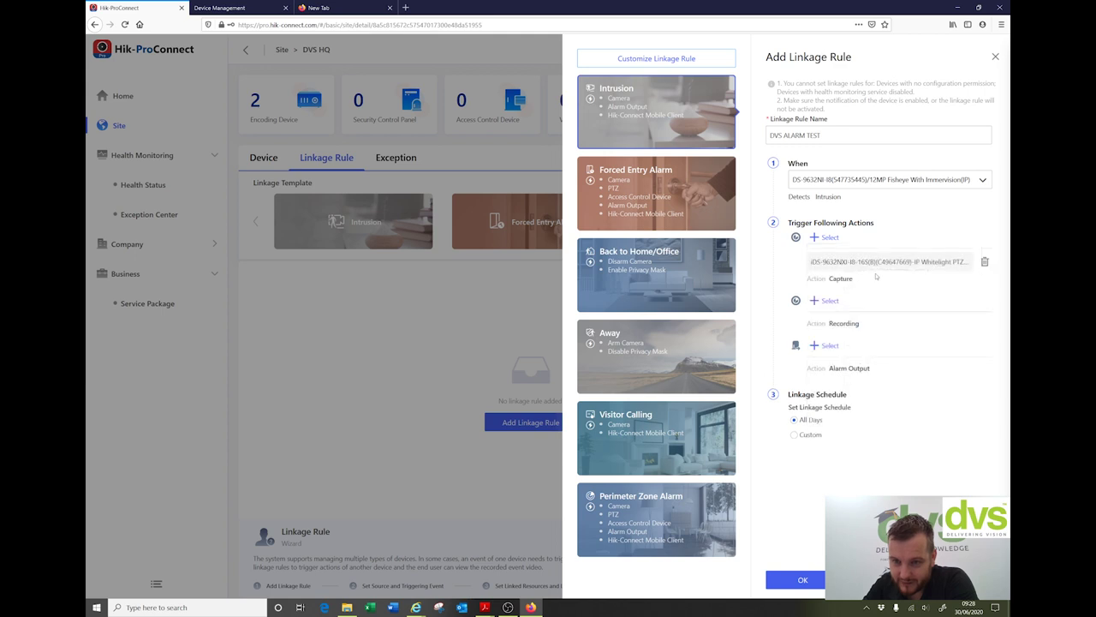
Step: Make IP Whitelight PTZ record and link alarm outputs AlarmOut 1–4
{"action": "left_click", "coordinate": [824, 302]}
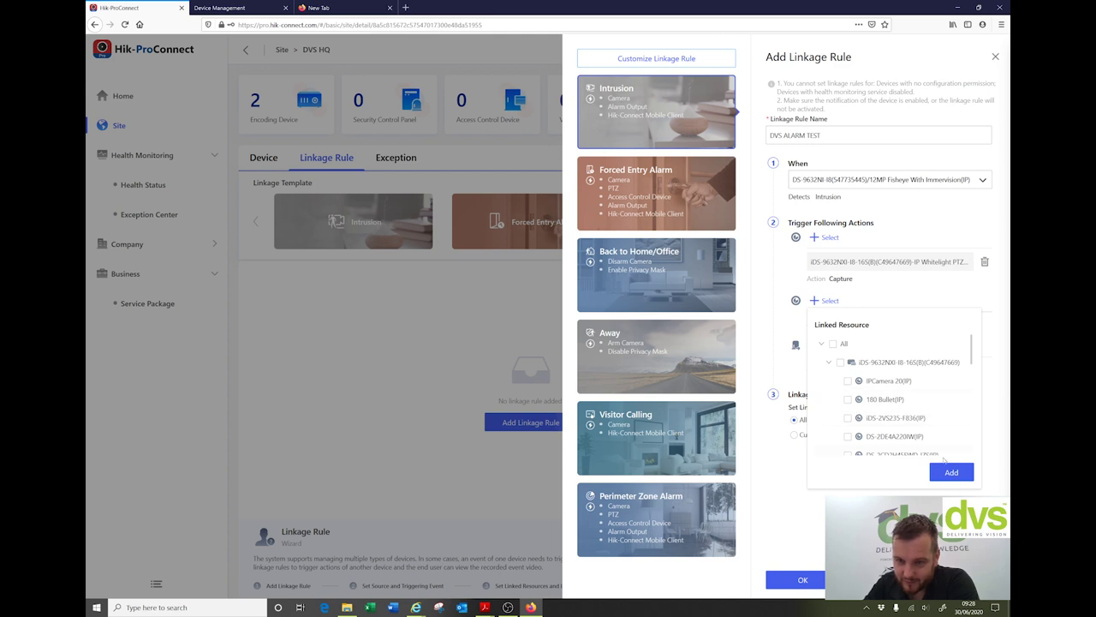
{"action": "left_click", "coordinate": [822, 301]}
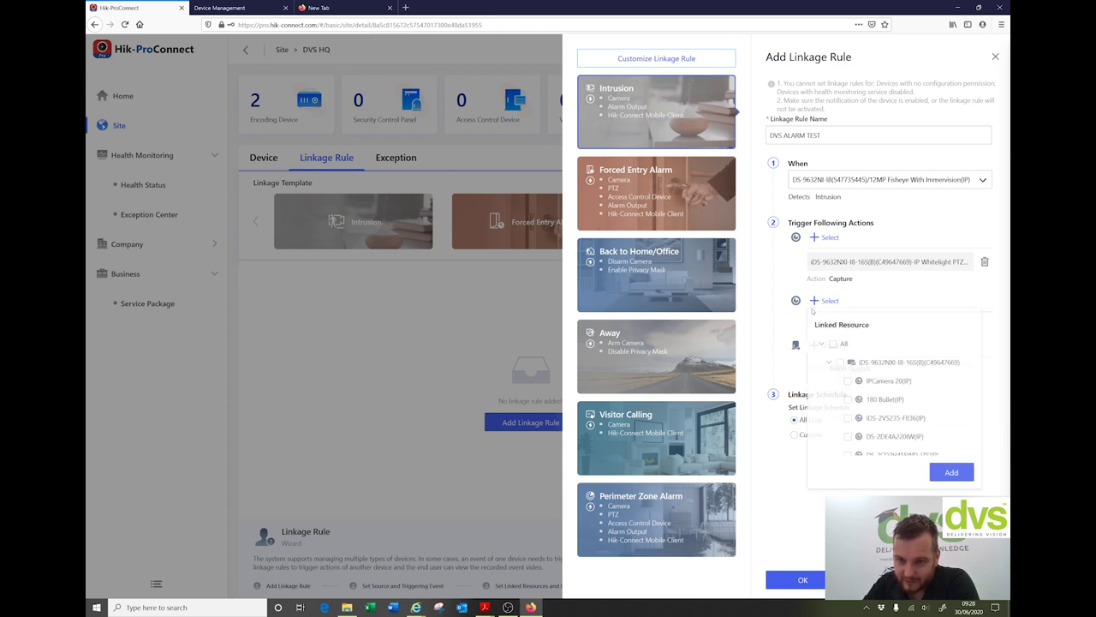
{"action": "scroll", "coordinate": [866, 397], "scroll_direction": "down", "scroll_amount": 3}
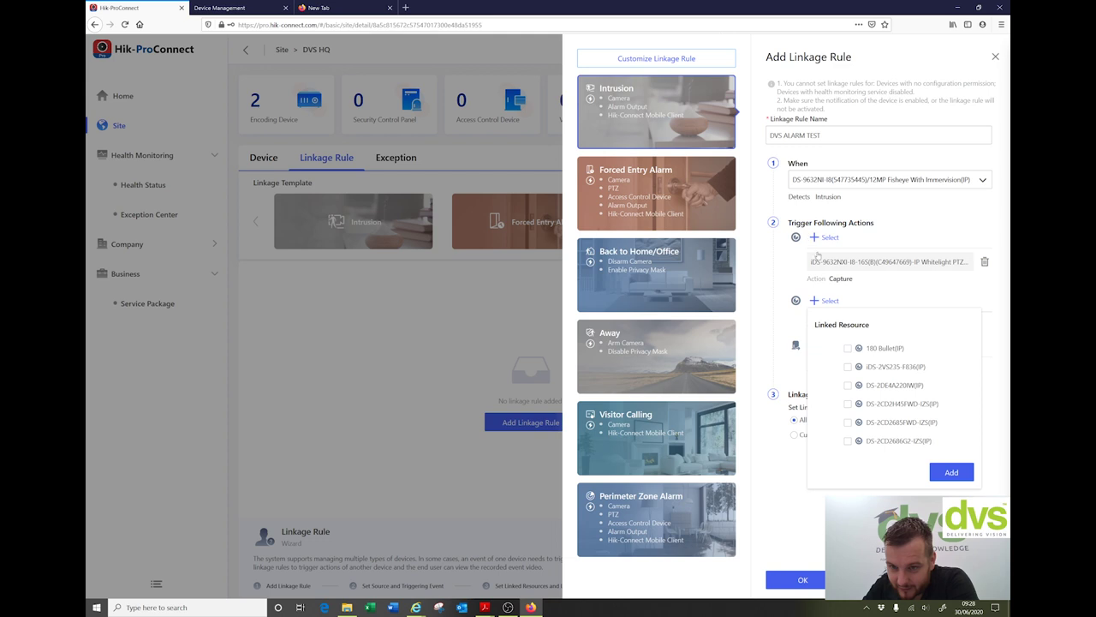
{"action": "left_click", "coordinate": [848, 369]}
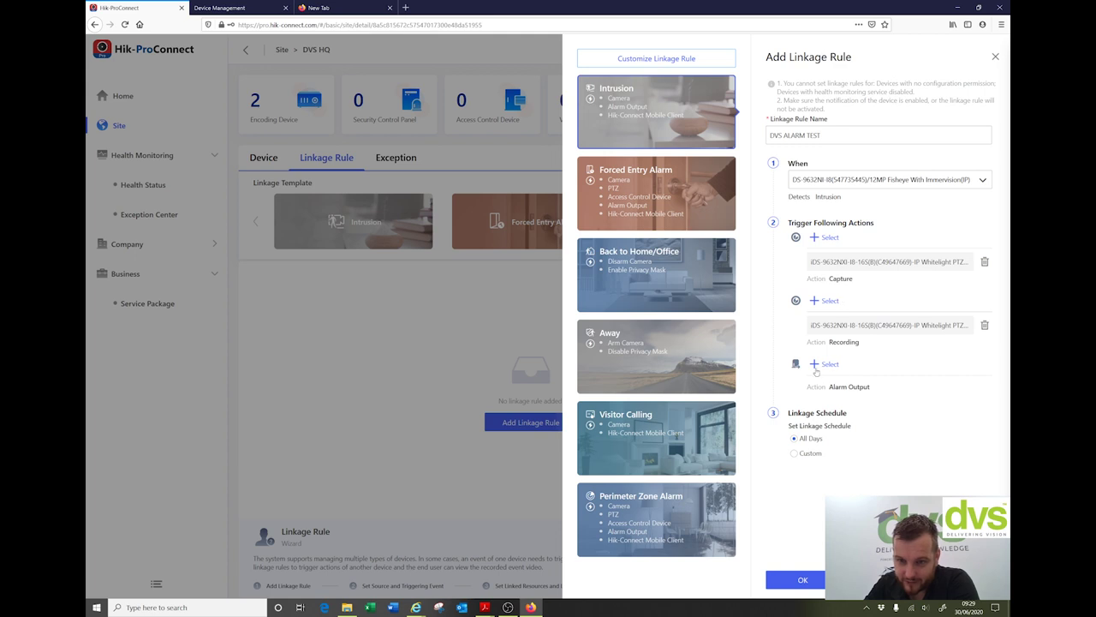
{"action": "left_click", "coordinate": [816, 364]}
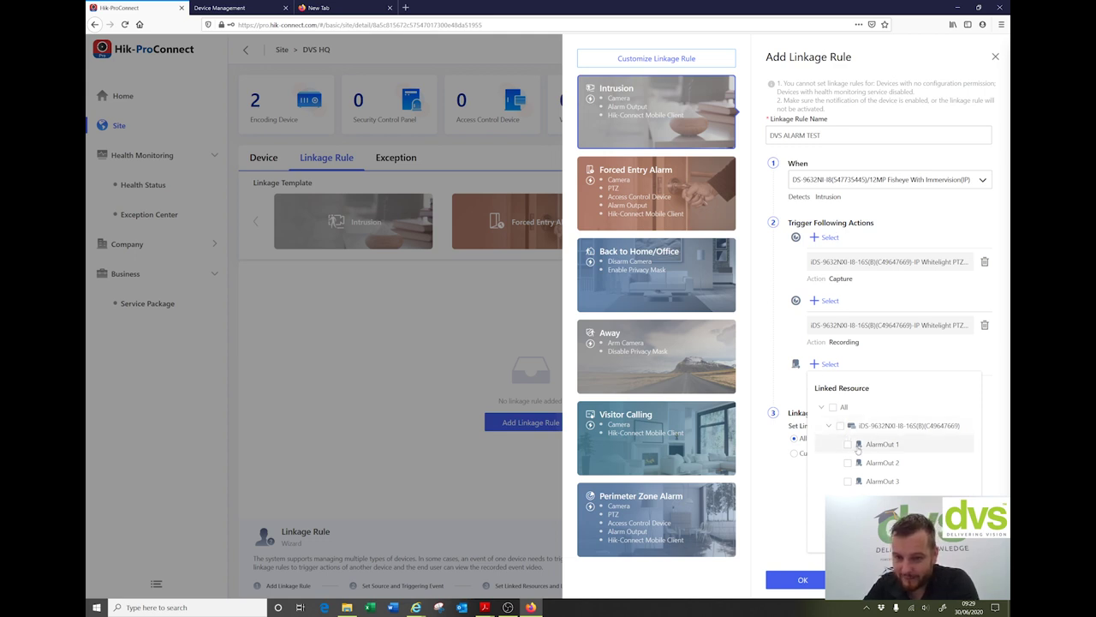
{"action": "left_click", "coordinate": [840, 427]}
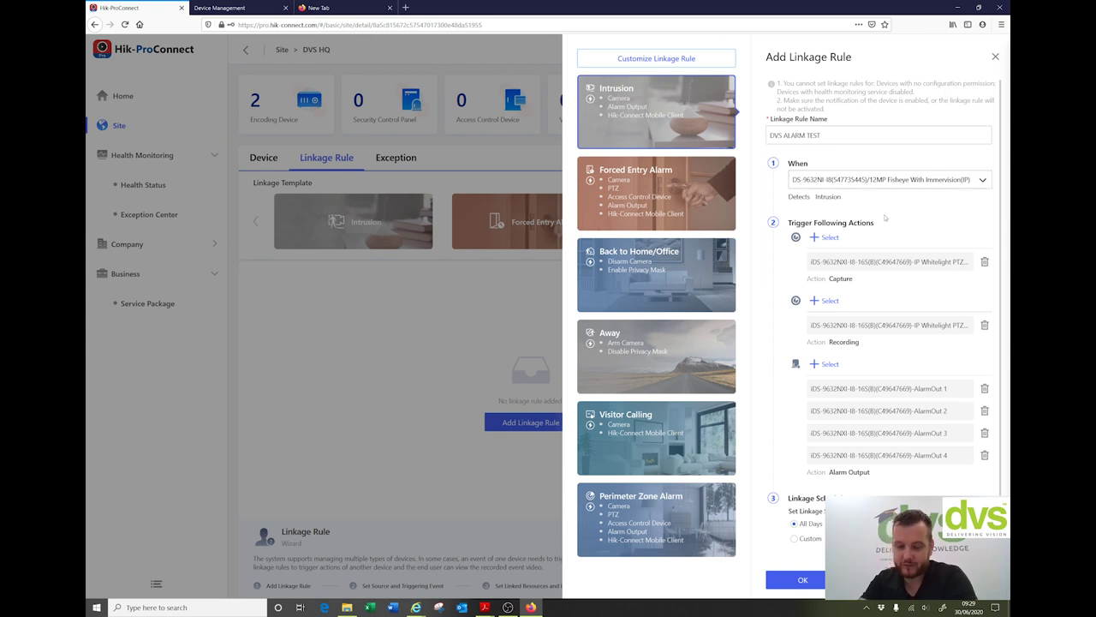
{"action": "scroll", "coordinate": [913, 451], "scroll_direction": "down", "scroll_amount": 1}
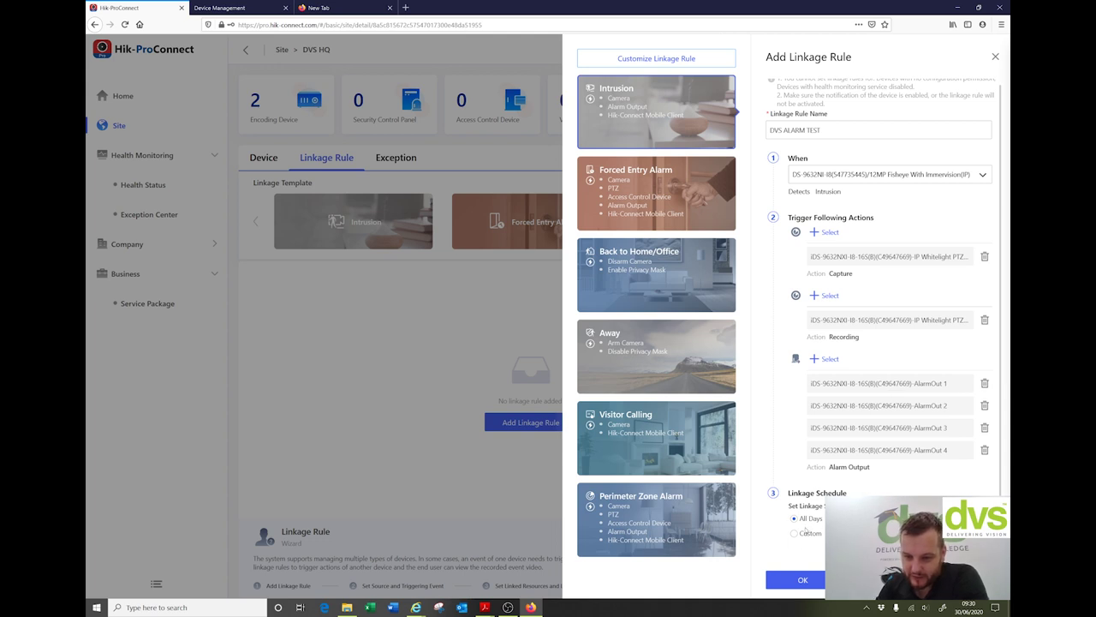
Step: Save DVS ALARM TEST with an All Days schedule, view its six resources, and start another rule
{"action": "left_click", "coordinate": [795, 533]}
{"action": "scroll", "coordinate": [882, 385], "scroll_direction": "down", "scroll_amount": 1}
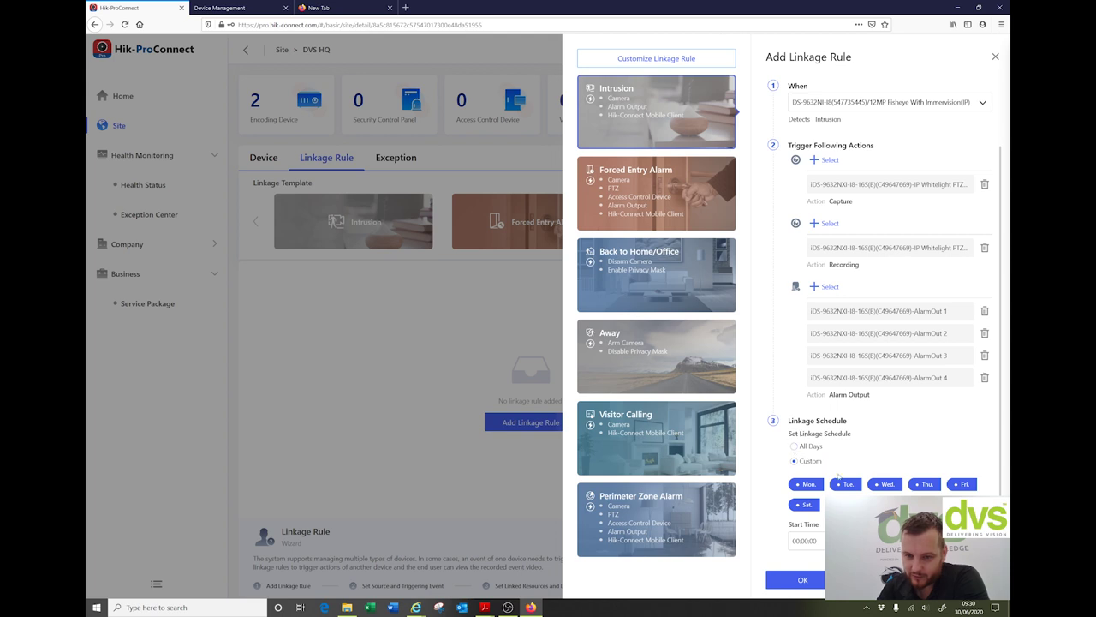
{"action": "left_click", "coordinate": [794, 445]}
{"action": "left_click", "coordinate": [805, 580]}
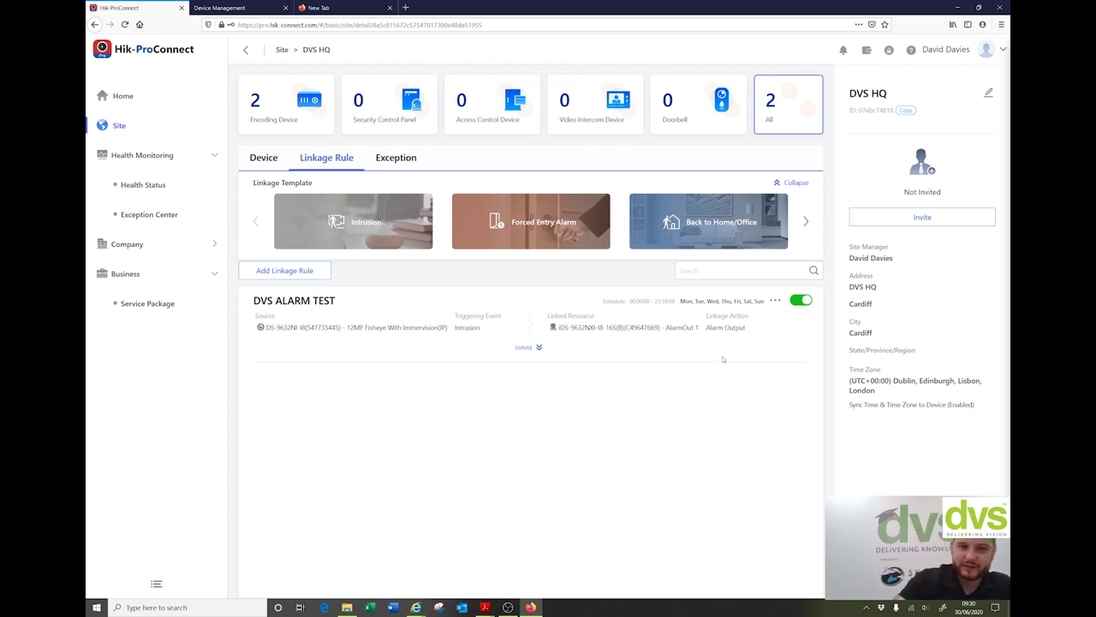
{"action": "left_click", "coordinate": [542, 348]}
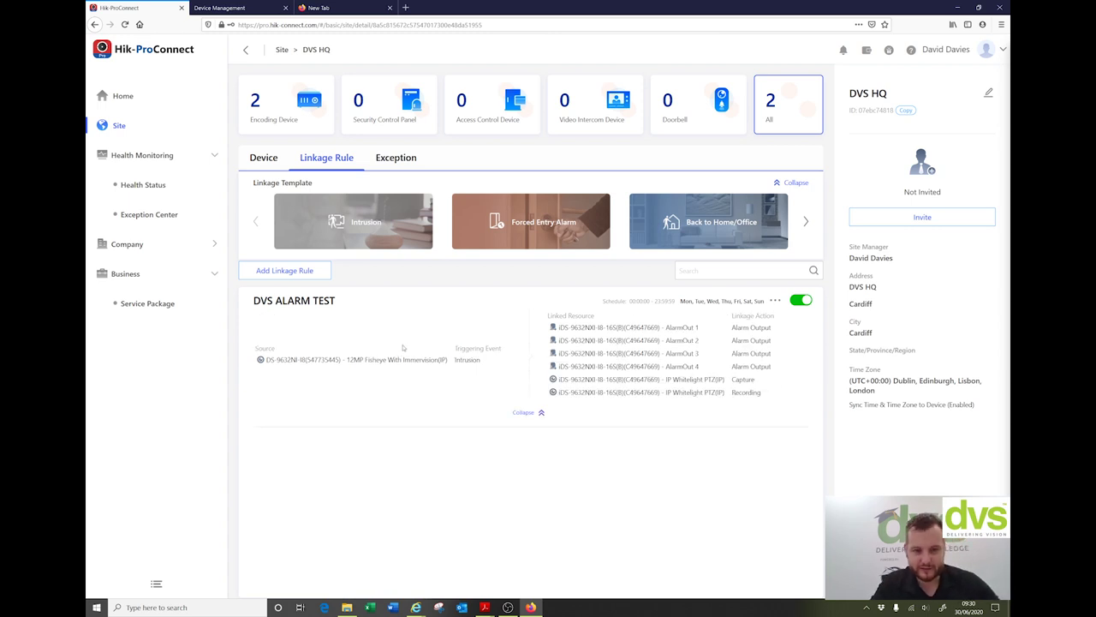
{"action": "left_click", "coordinate": [305, 275]}
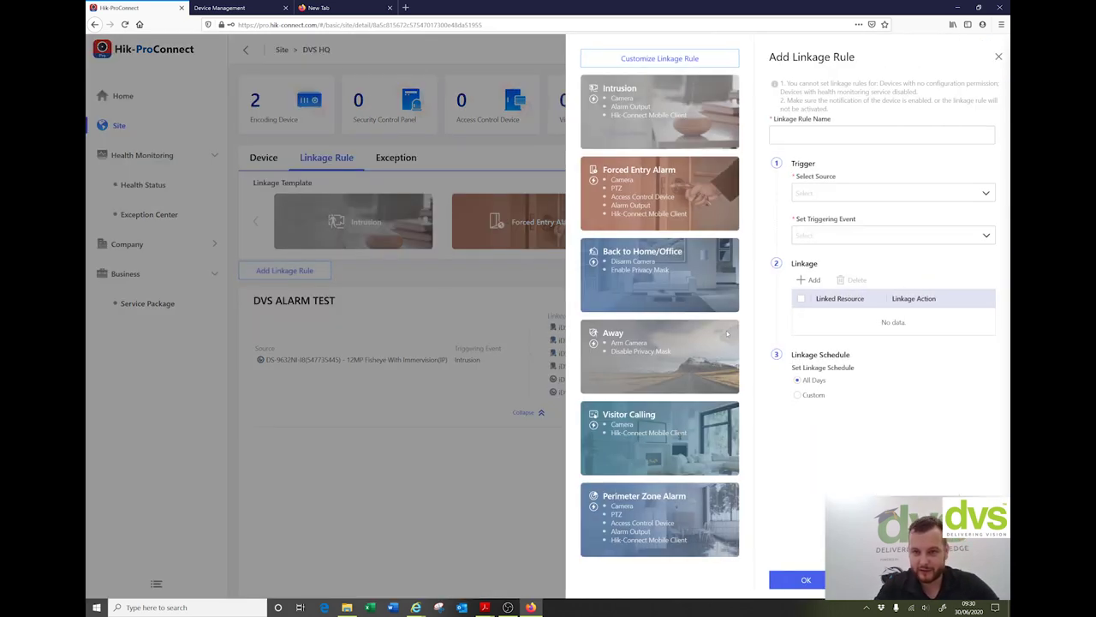
Step: Try a 'Visitor Calling' rule, find no calling source device, and discard the form
{"action": "left_click", "coordinate": [655, 429]}
{"action": "left_click", "coordinate": [813, 129]}
{"action": "type", "text": "Visitor"}
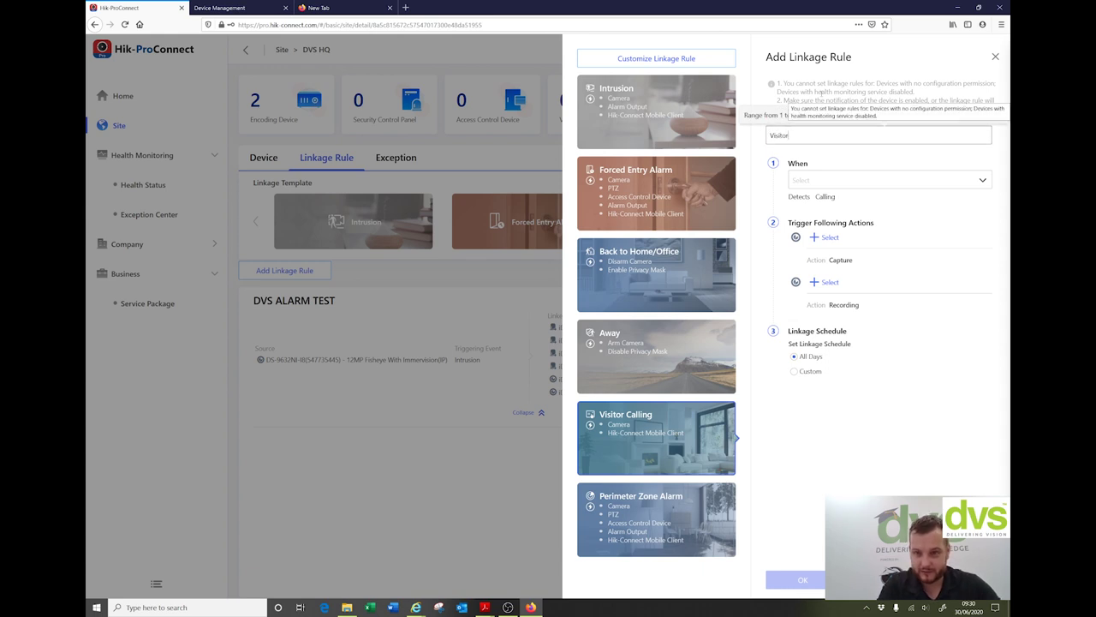
{"action": "type", "text": " Calling"}
{"action": "left_click", "coordinate": [827, 179]}
{"action": "left_click", "coordinate": [819, 236]}
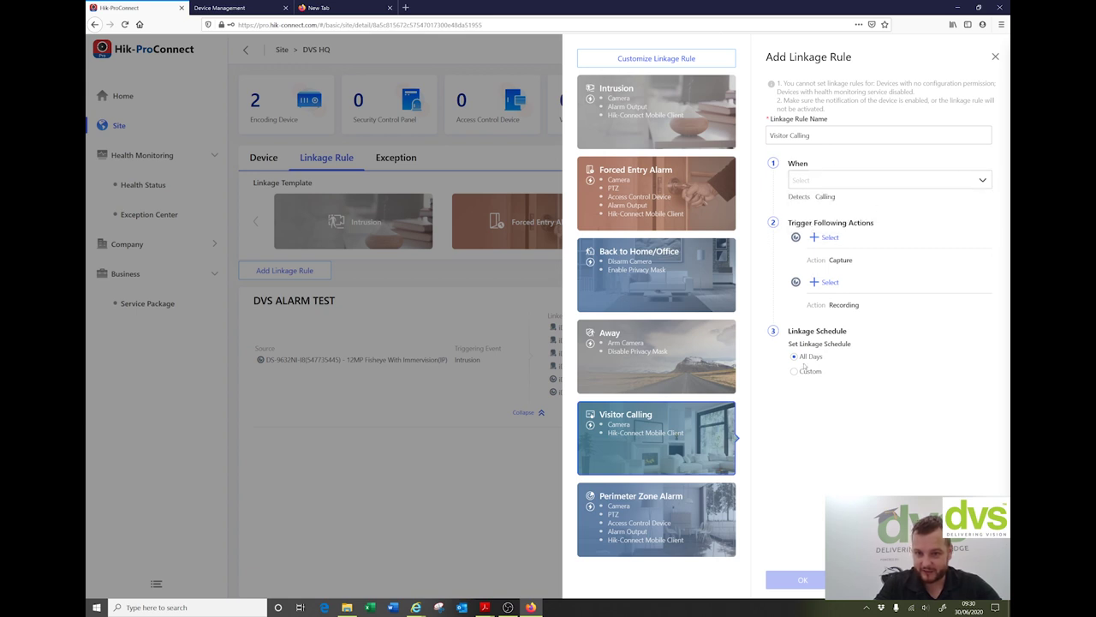
{"action": "key", "text": "Escape"}
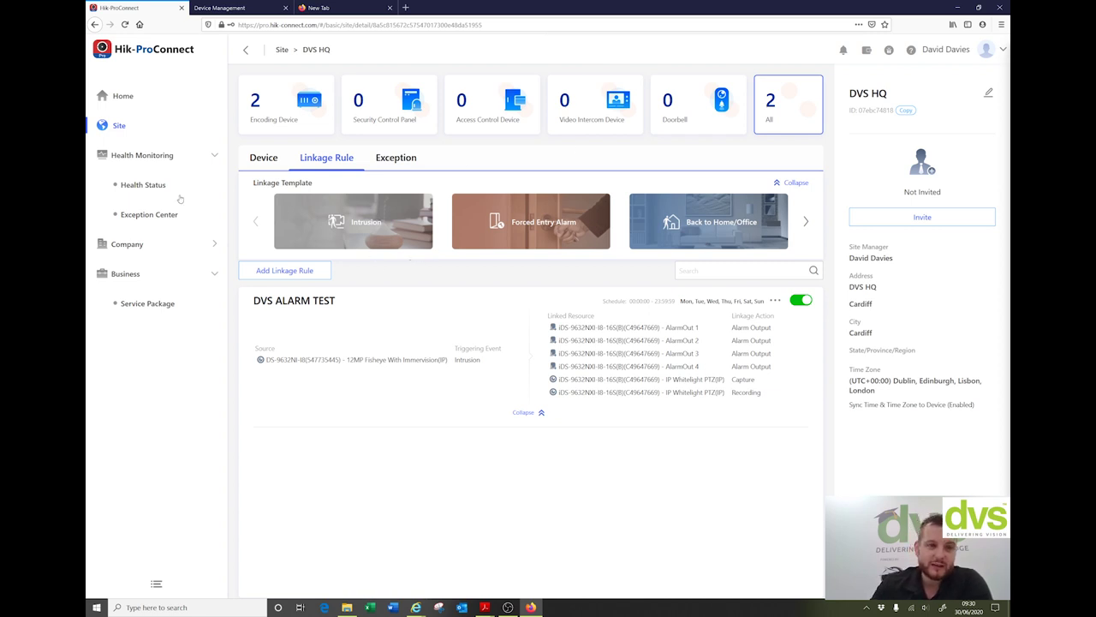
Step: Open the Exception tab and unfold all 24 channels of the iDS-9632NXI recorder
{"action": "left_click", "coordinate": [259, 160]}
{"action": "left_click", "coordinate": [339, 163]}
{"action": "left_click", "coordinate": [389, 161]}
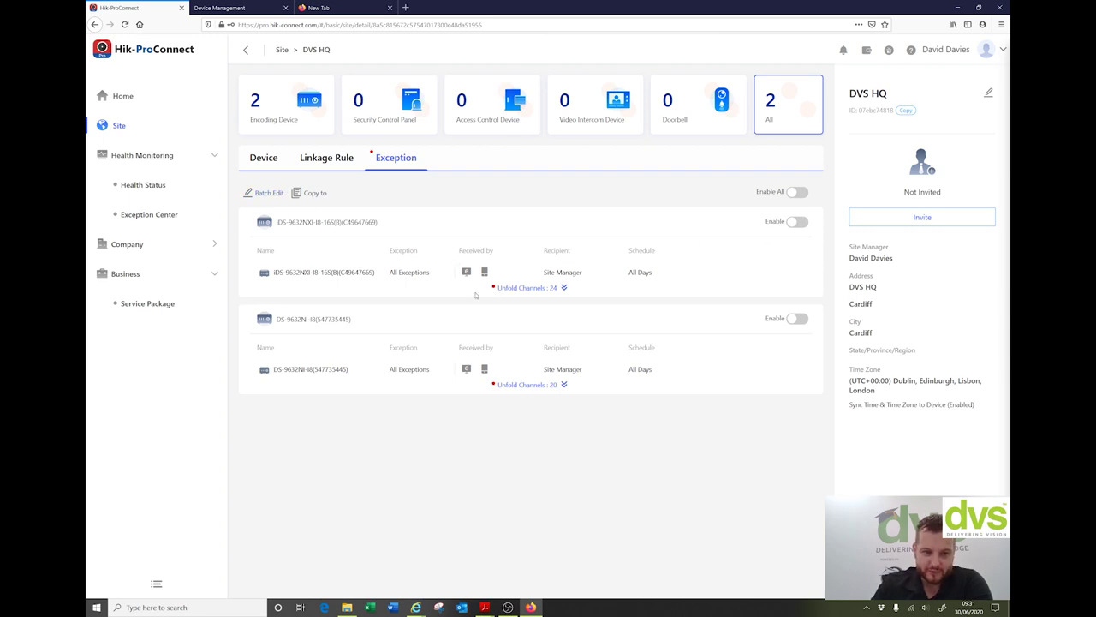
{"action": "left_click", "coordinate": [502, 288]}
{"action": "scroll", "coordinate": [443, 283], "scroll_direction": "down", "scroll_amount": 1}
{"action": "scroll", "coordinate": [600, 257], "scroll_direction": "up", "scroll_amount": 1}
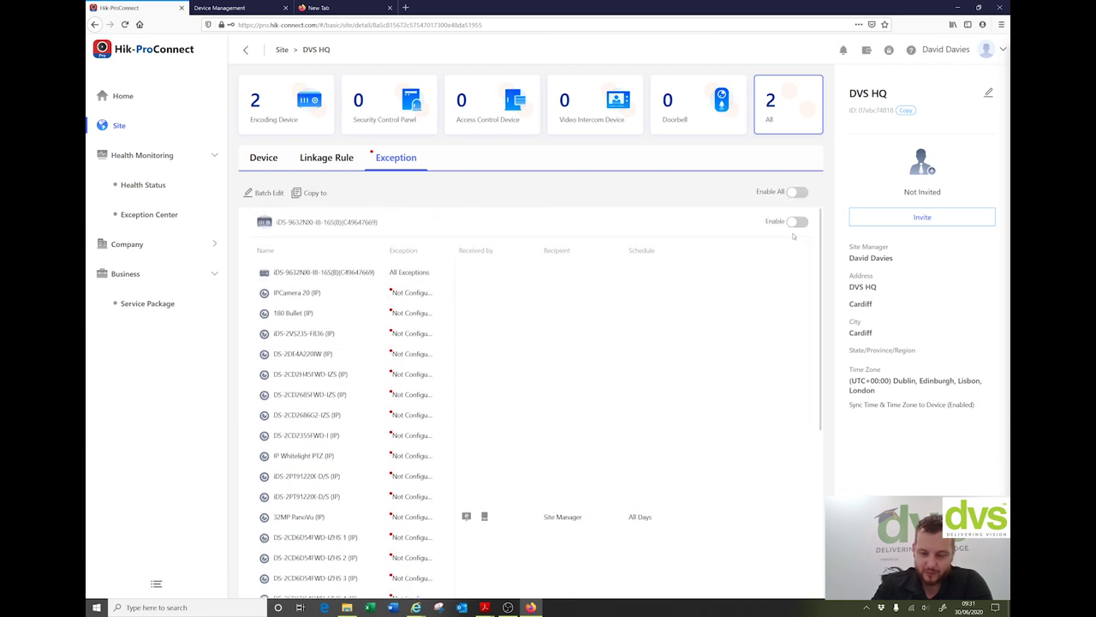
Step: Enable the recorder's exception alerts and review its exception choices without changing them
{"action": "left_click", "coordinate": [799, 221]}
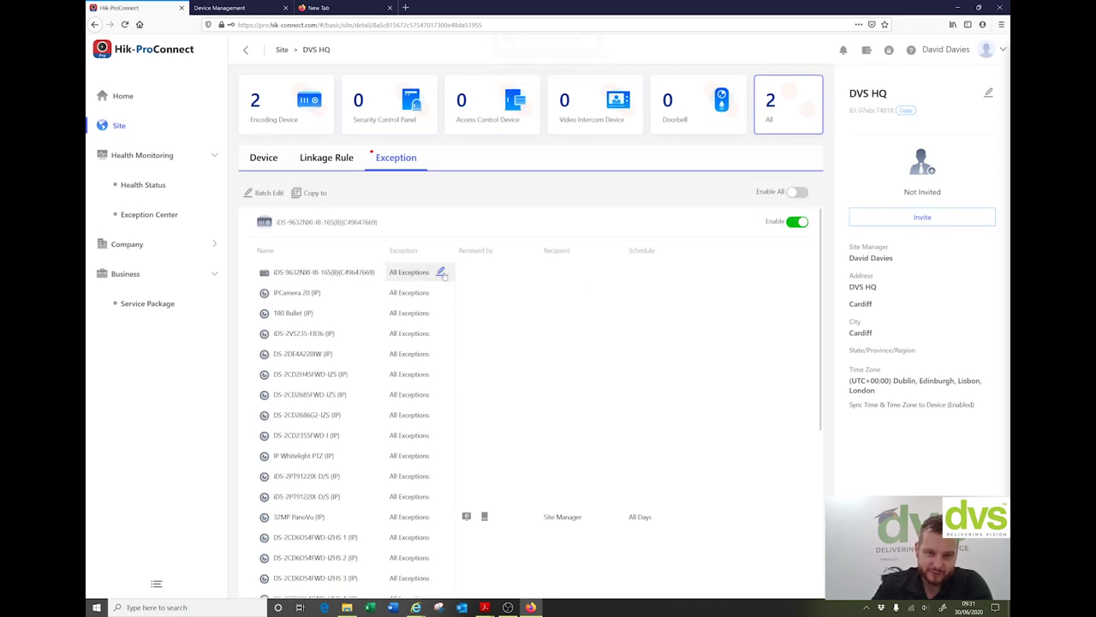
{"action": "left_click", "coordinate": [440, 272]}
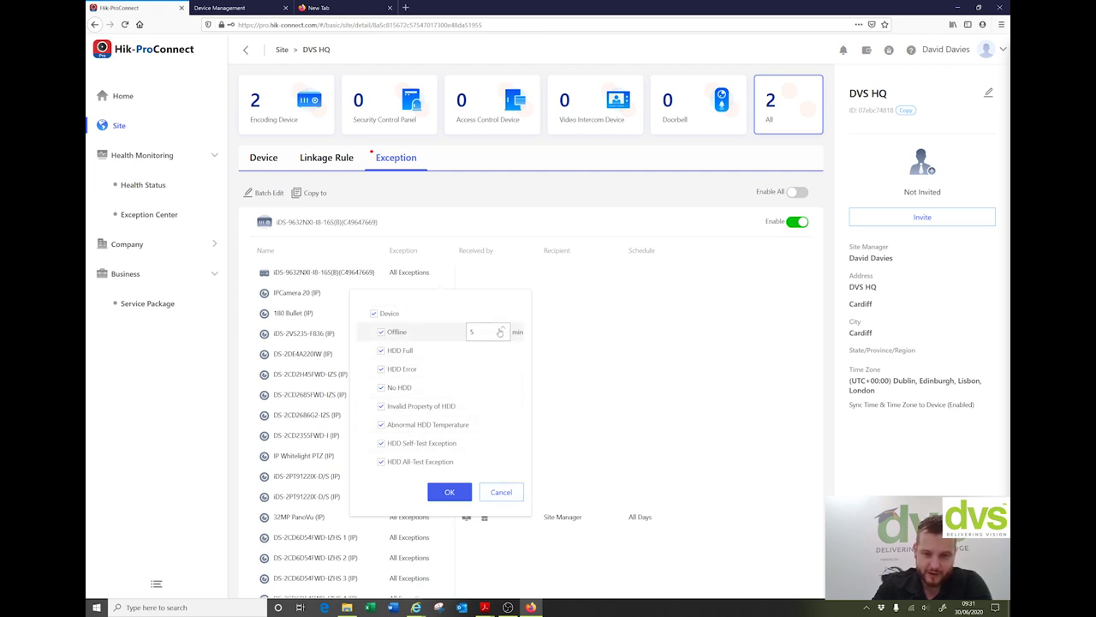
{"action": "left_click", "coordinate": [495, 493]}
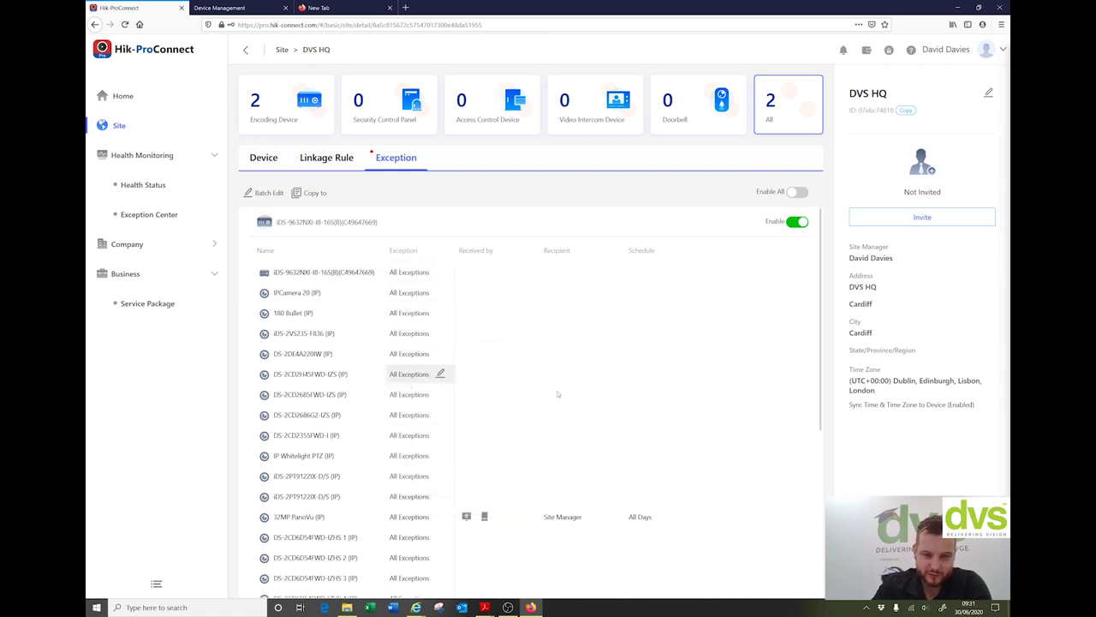
{"action": "scroll", "coordinate": [557, 394], "scroll_direction": "down", "scroll_amount": 3}
{"action": "scroll", "coordinate": [440, 299], "scroll_direction": "down", "scroll_amount": 4}
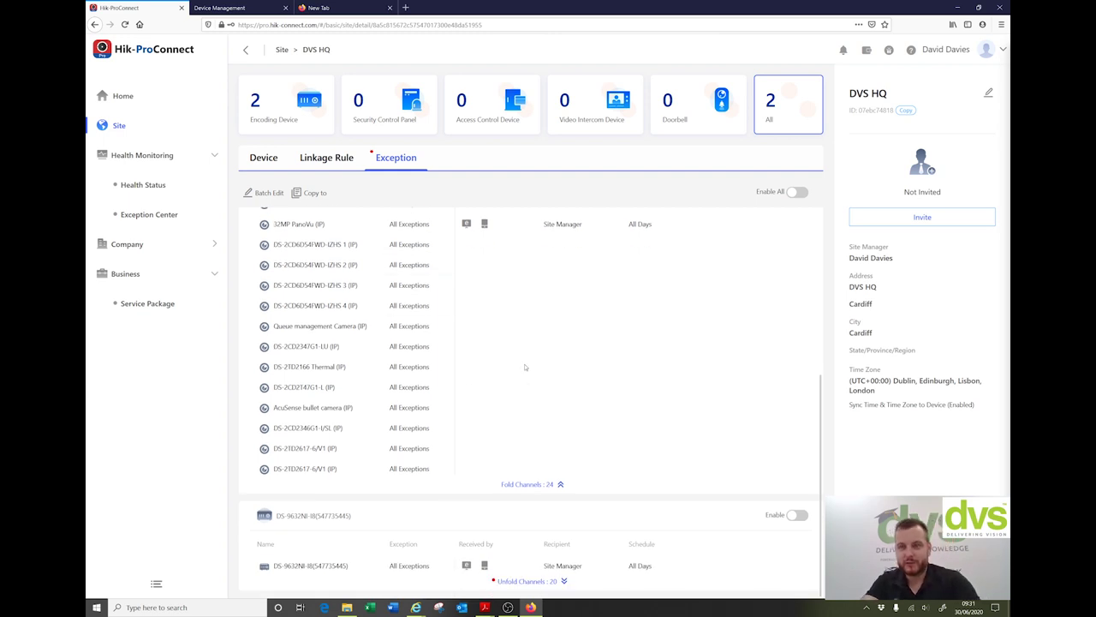
{"action": "scroll", "coordinate": [527, 366], "scroll_direction": "up", "scroll_amount": 5}
{"action": "scroll", "coordinate": [529, 365], "scroll_direction": "up", "scroll_amount": 1}
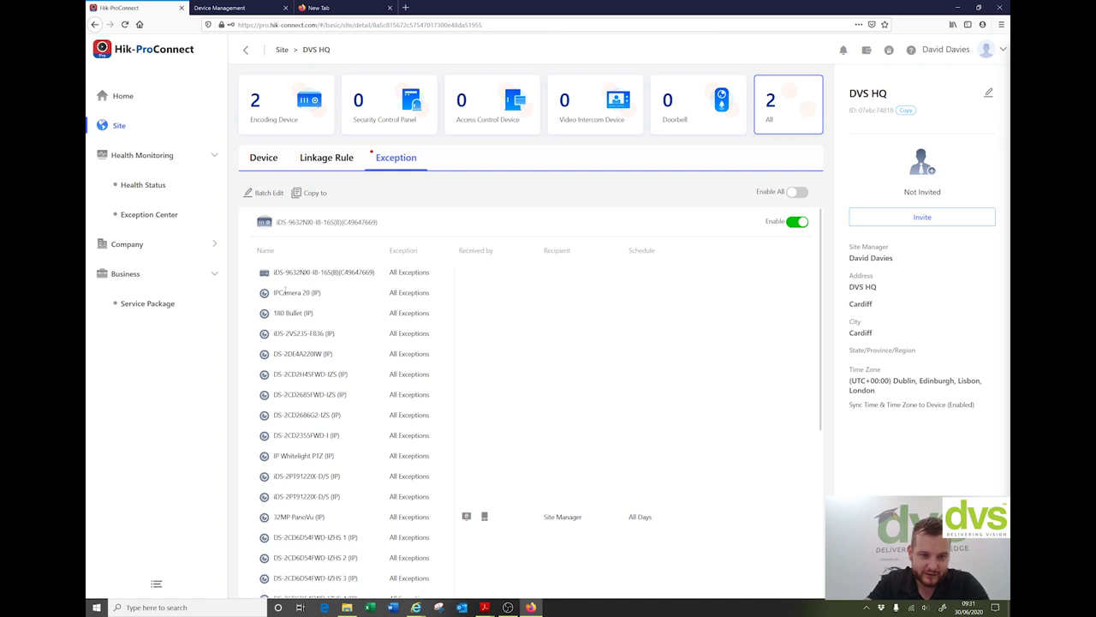
Step: Review IPCamera 20's exception choices and turn on Enable All for every device
{"action": "left_click", "coordinate": [440, 294]}
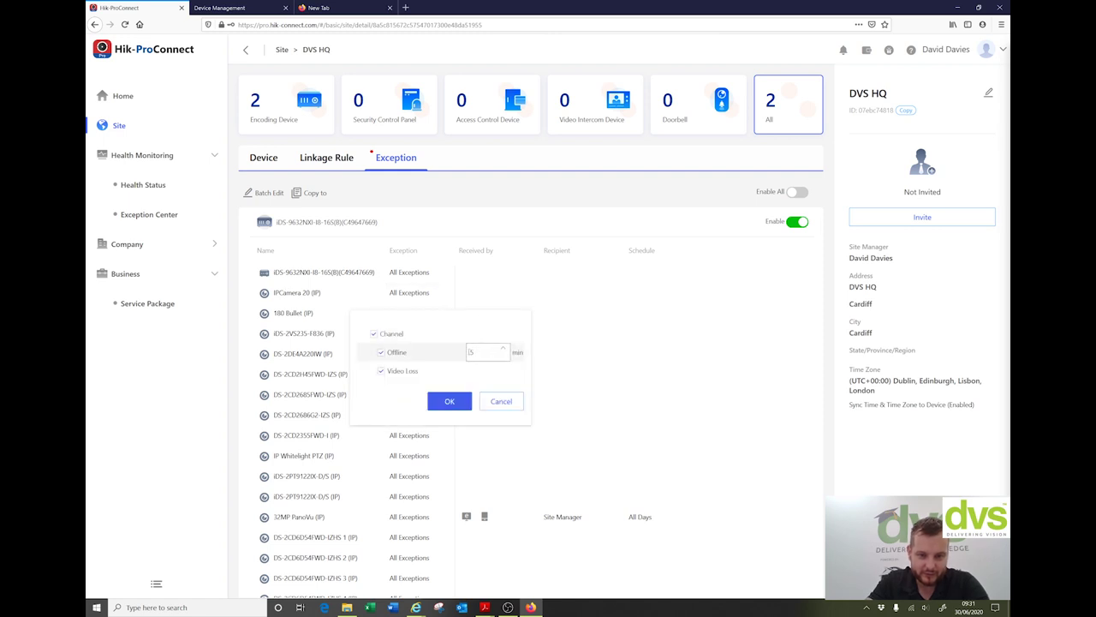
{"action": "left_click", "coordinate": [458, 402]}
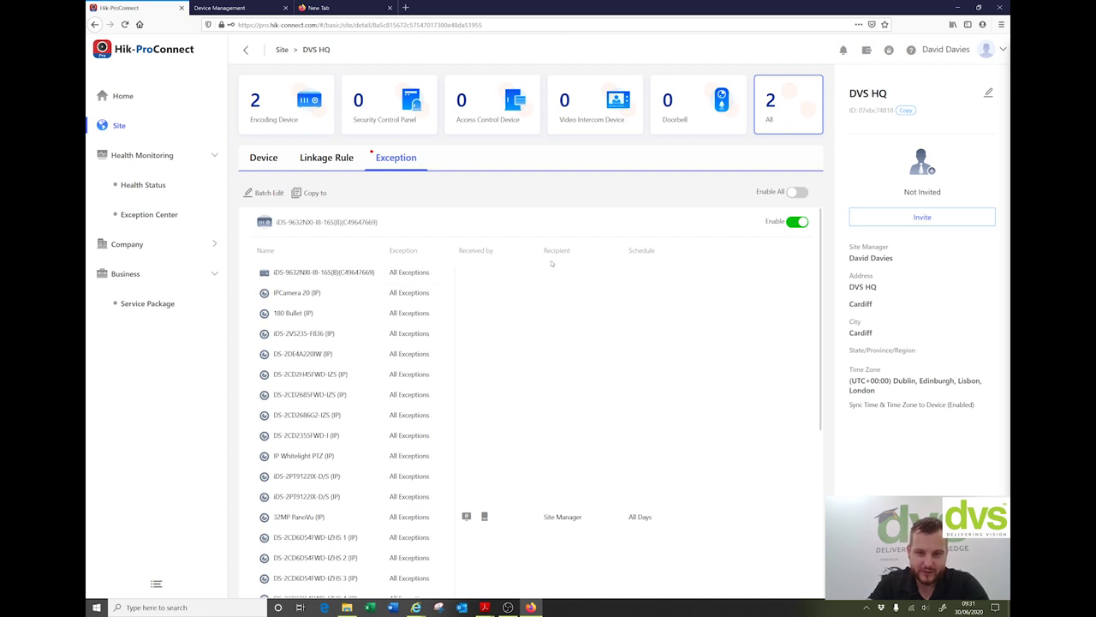
{"action": "left_click", "coordinate": [796, 192]}
{"action": "scroll", "coordinate": [605, 318], "scroll_direction": "down", "scroll_amount": 3}
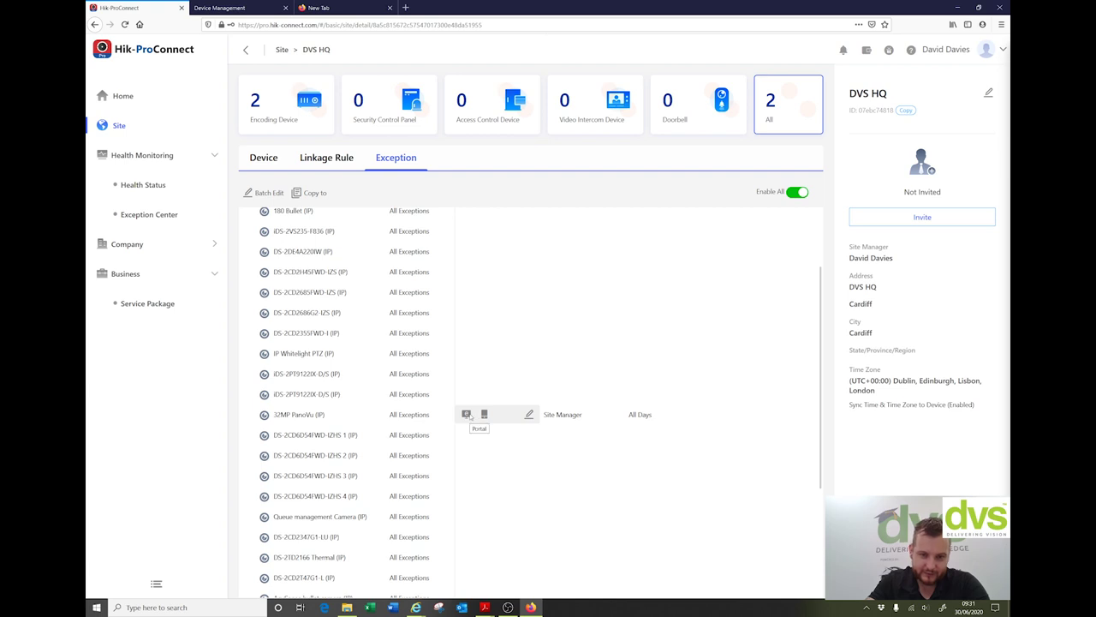
Step: Add email as an alert method for 32MP PanoVu and check its schedule options
{"action": "left_click", "coordinate": [528, 416]}
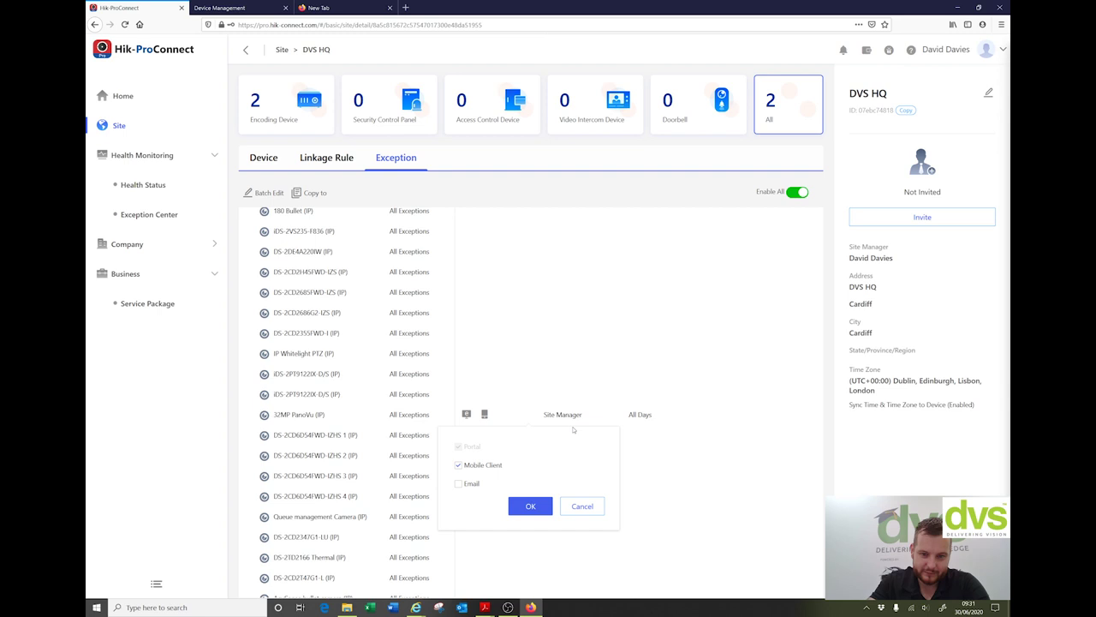
{"action": "left_click", "coordinate": [459, 483]}
{"action": "left_click", "coordinate": [530, 506]}
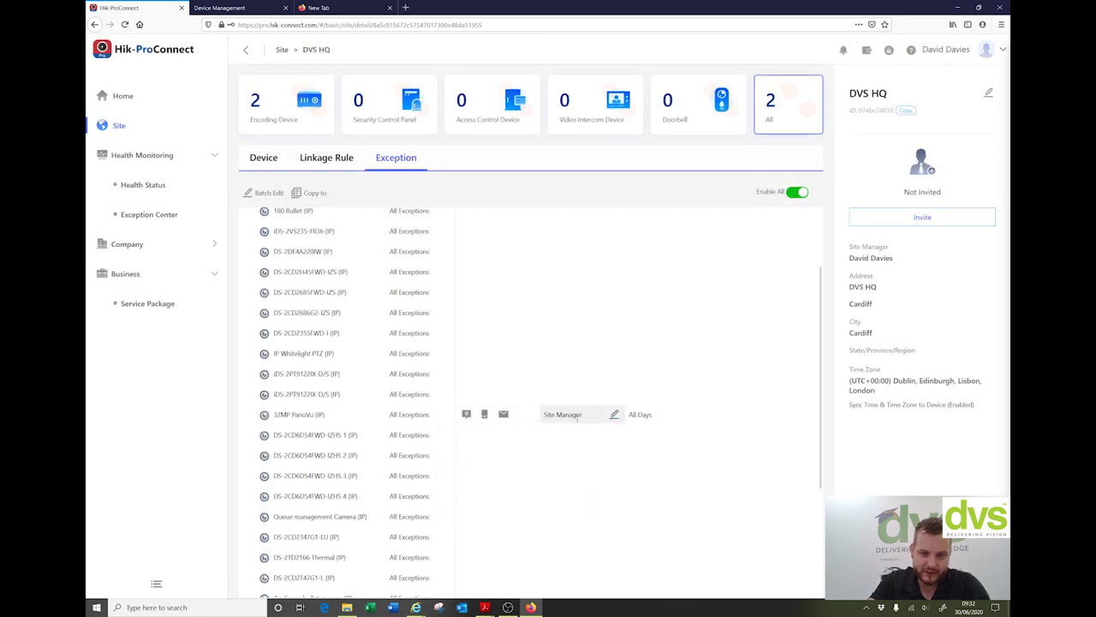
{"action": "left_click", "coordinate": [794, 414]}
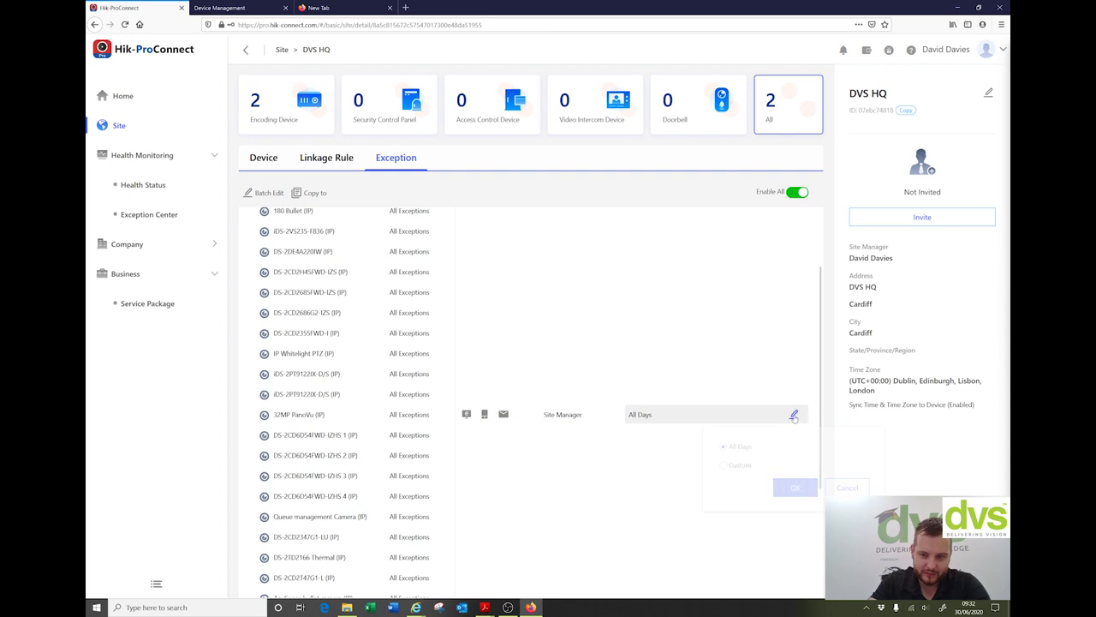
{"action": "left_click", "coordinate": [847, 487]}
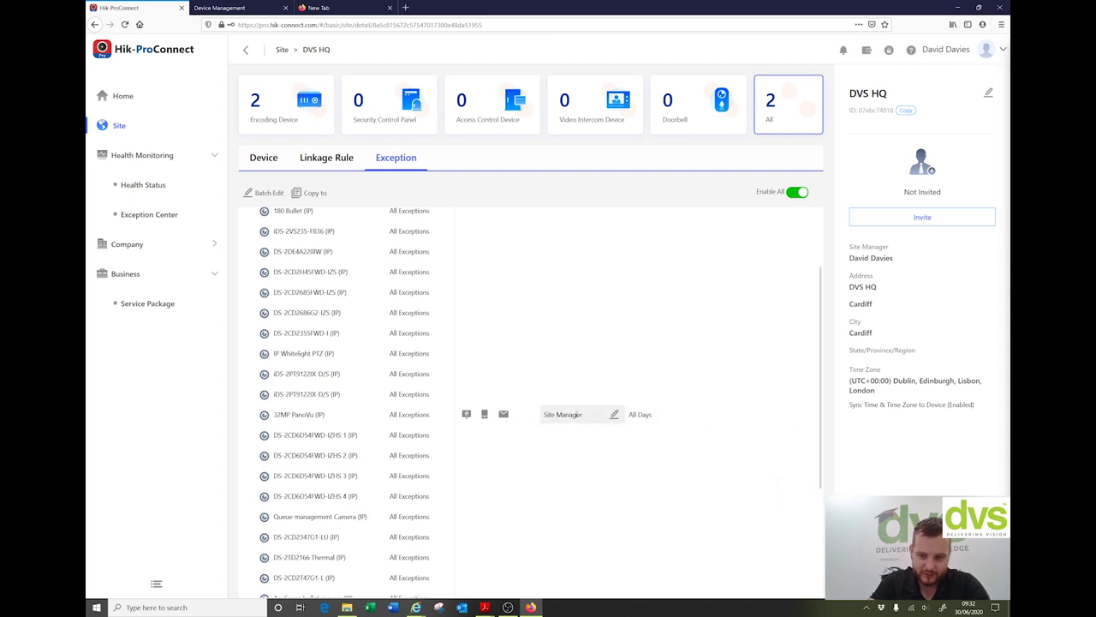
Step: Add Installer Admin as a 32MP PanoVu recipient, then switch Enable All off
{"action": "left_click", "coordinate": [614, 415]}
{"action": "left_click", "coordinate": [543, 464]}
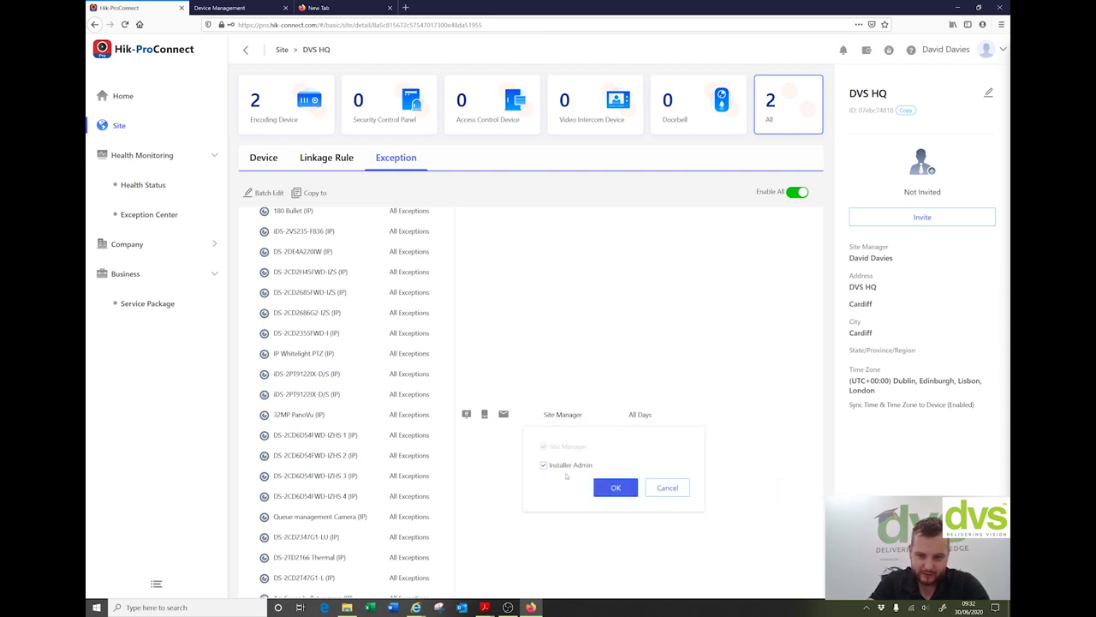
{"action": "left_click", "coordinate": [613, 486]}
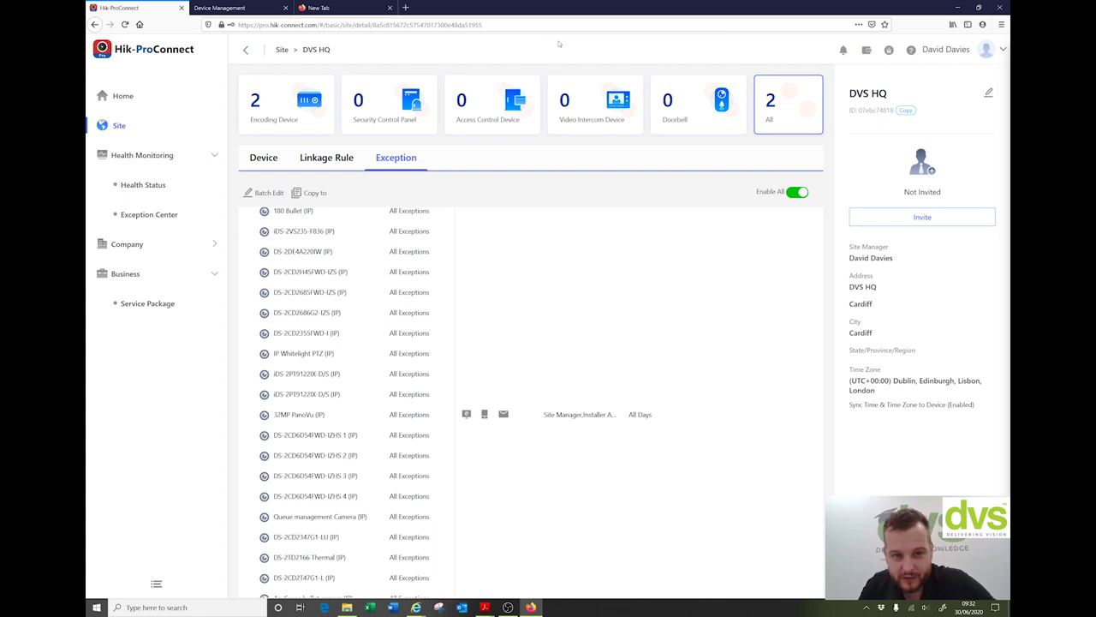
{"action": "scroll", "coordinate": [680, 223], "scroll_direction": "down", "scroll_amount": 3}
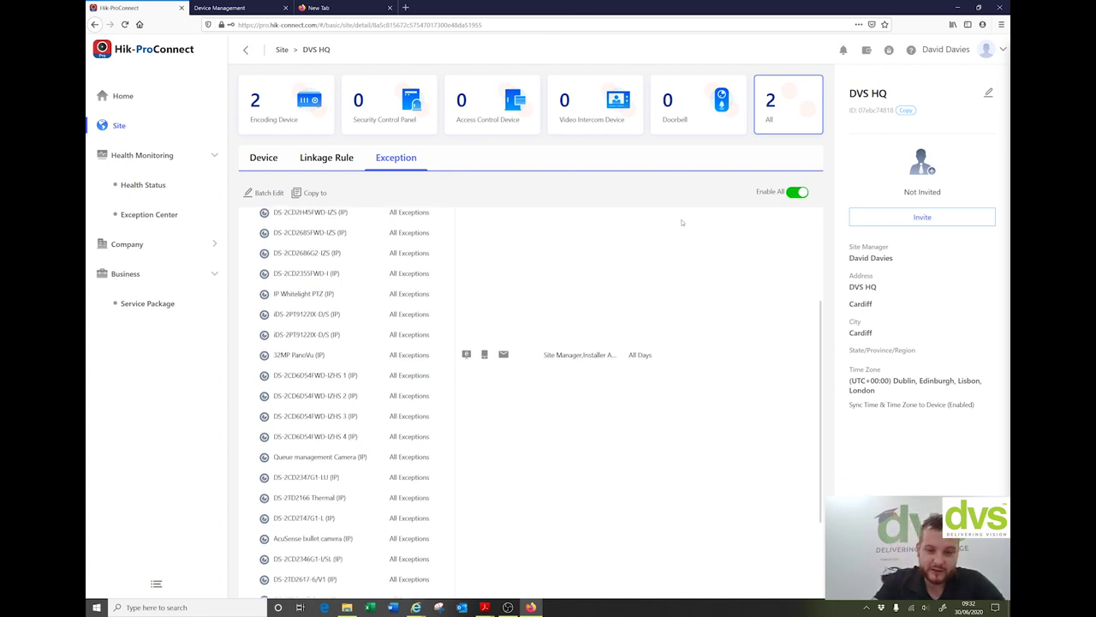
{"action": "left_click", "coordinate": [796, 192]}
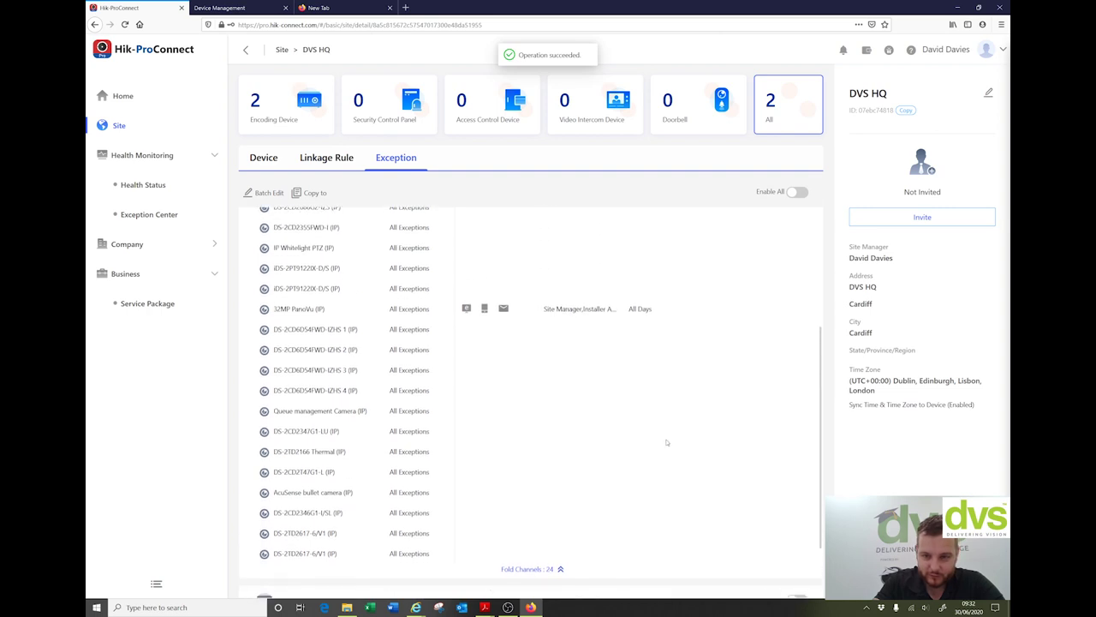
Step: Keep the first channel's offline alert delay at 5 minutes and confirm its exception settings
{"action": "scroll", "coordinate": [302, 273], "scroll_direction": "up", "scroll_amount": 5}
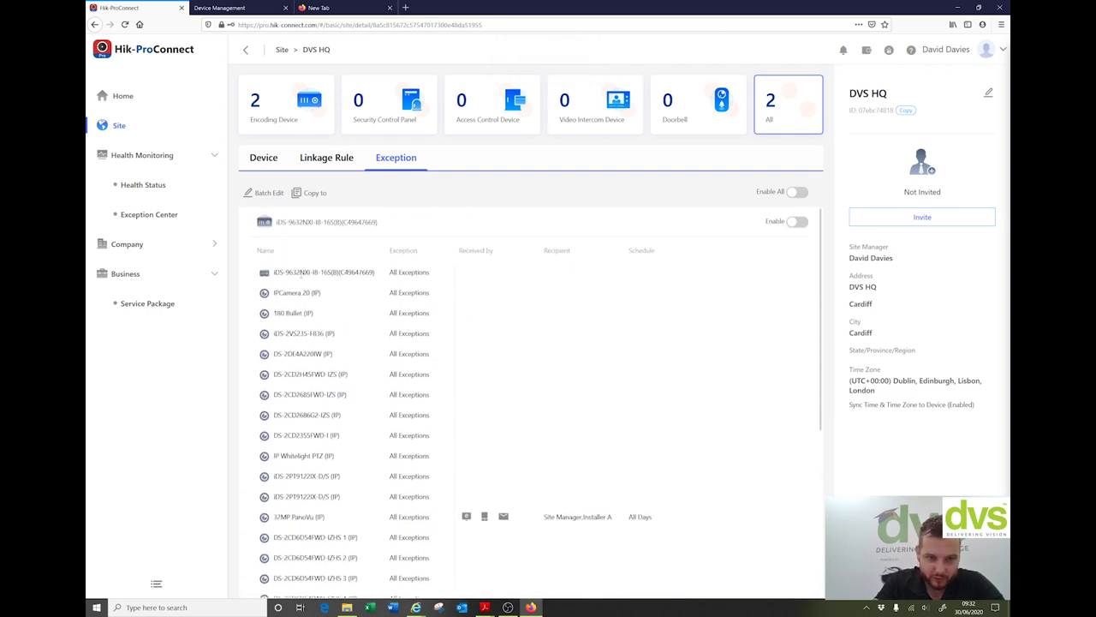
{"action": "mouse_move", "coordinate": [288, 272]}
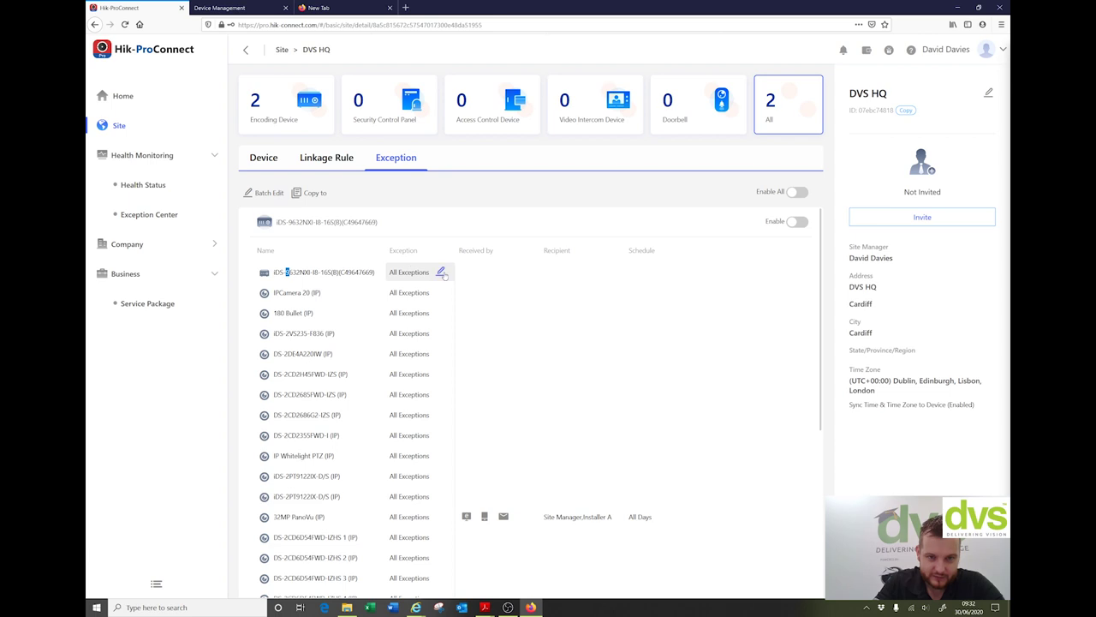
{"action": "left_click", "coordinate": [441, 272]}
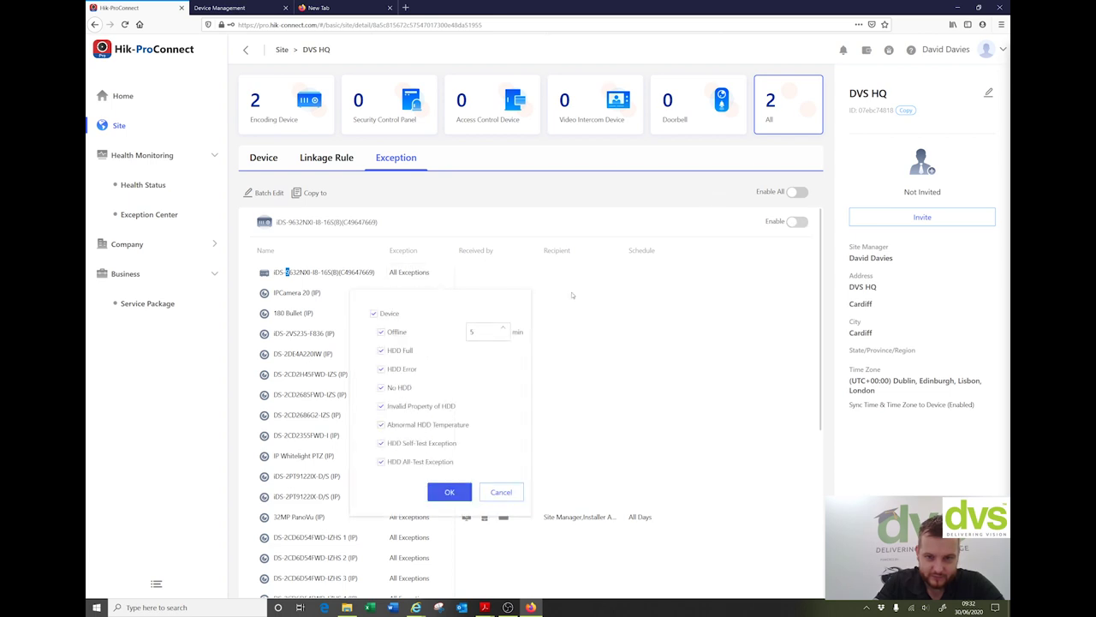
{"action": "left_click", "coordinate": [502, 328]}
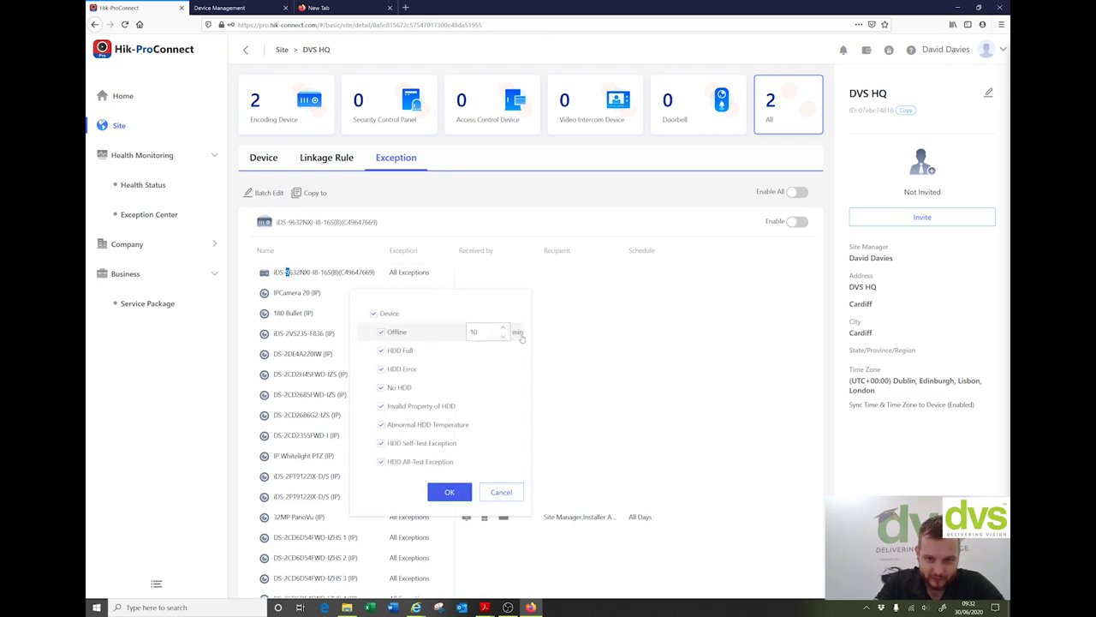
{"action": "left_click", "coordinate": [503, 336]}
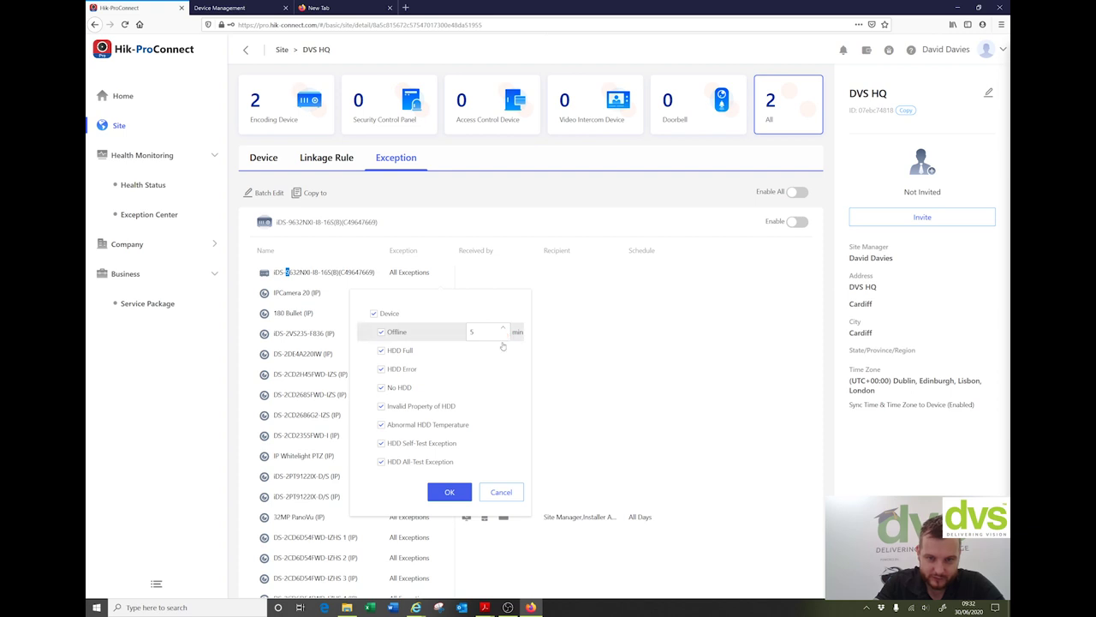
{"action": "left_click", "coordinate": [444, 490]}
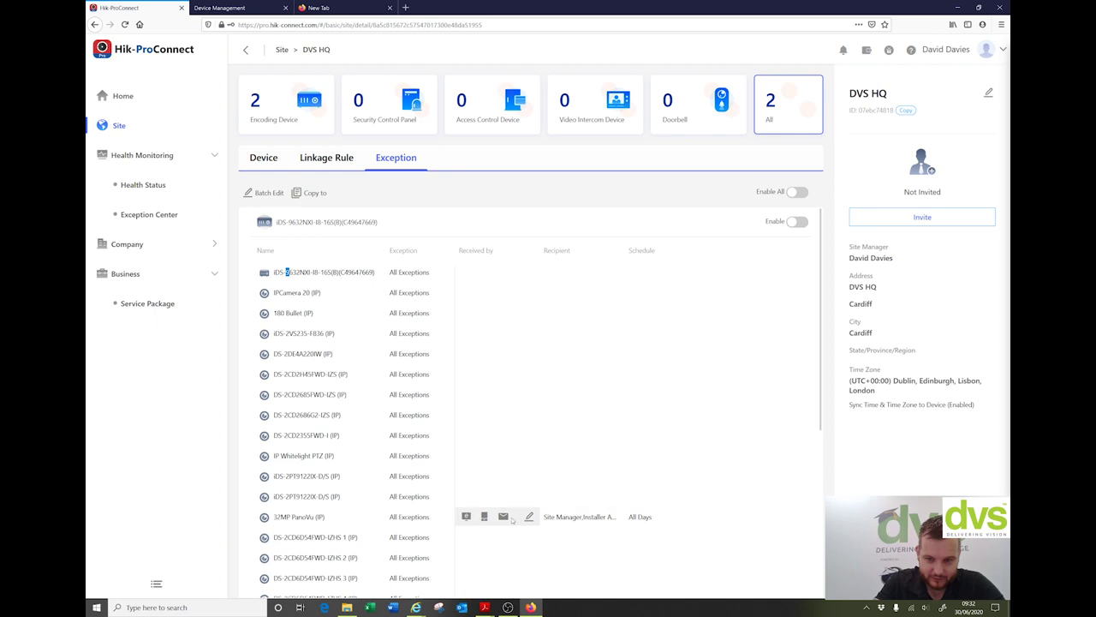
Step: Enable the iDS-9632NXI-I8-16S(B) recorder's notifications, fold its channels, and return to Device
{"action": "left_click", "coordinate": [796, 222]}
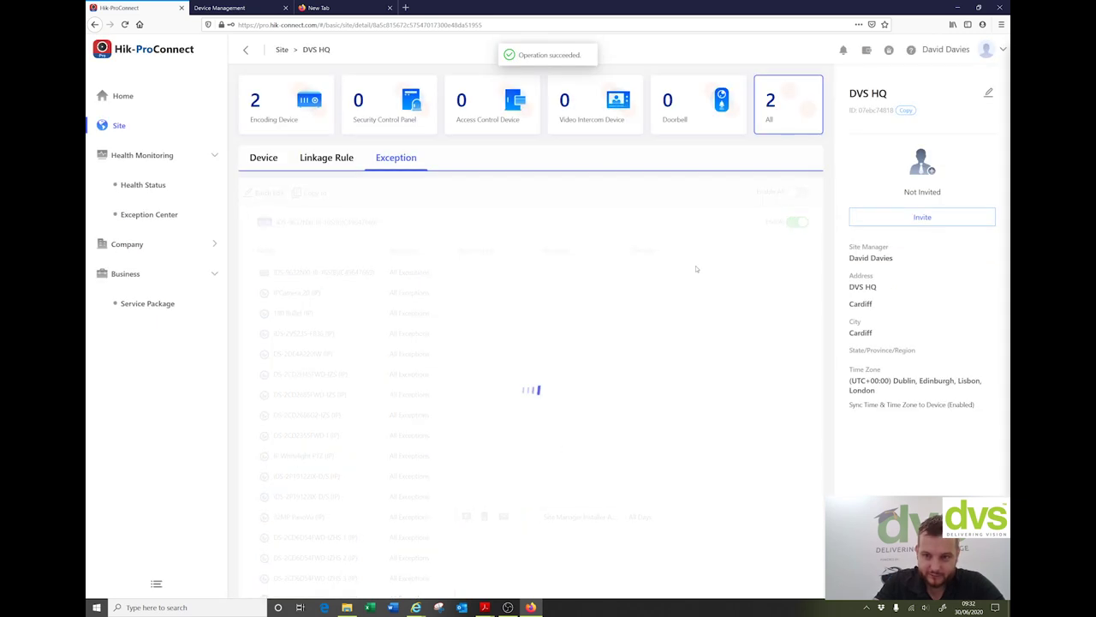
{"action": "scroll", "coordinate": [681, 257], "scroll_direction": "down", "scroll_amount": 5}
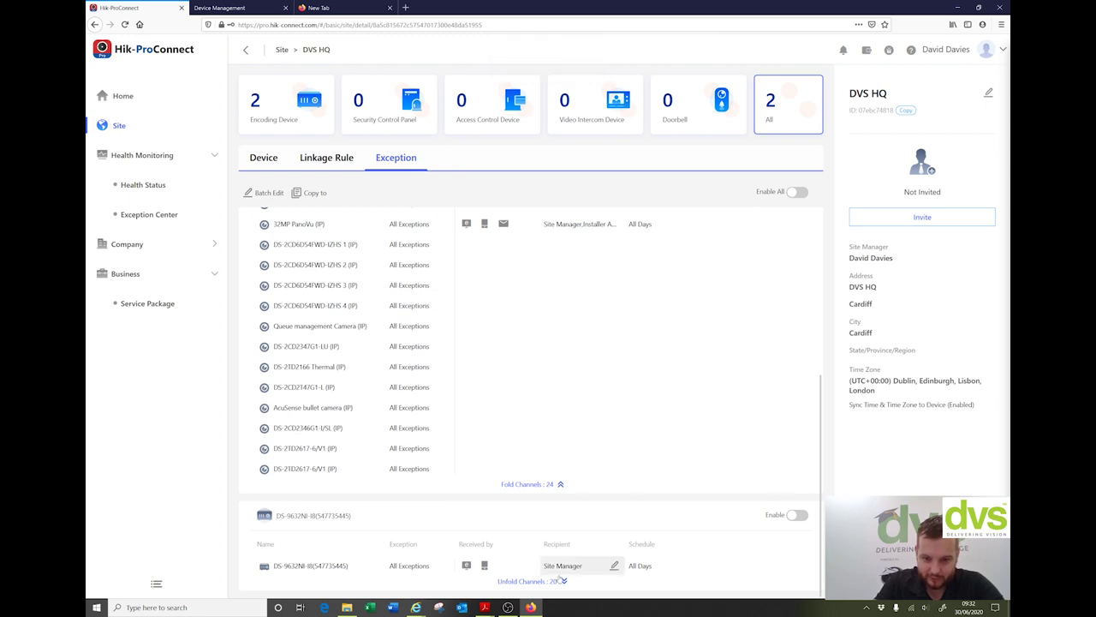
{"action": "left_click", "coordinate": [558, 484]}
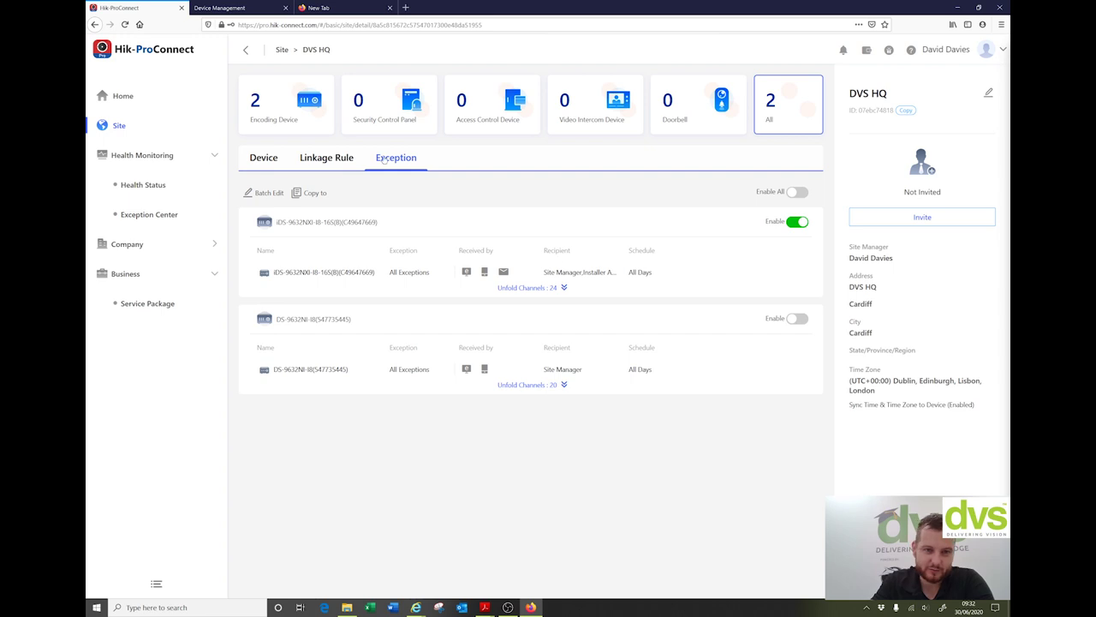
{"action": "left_click", "coordinate": [324, 159]}
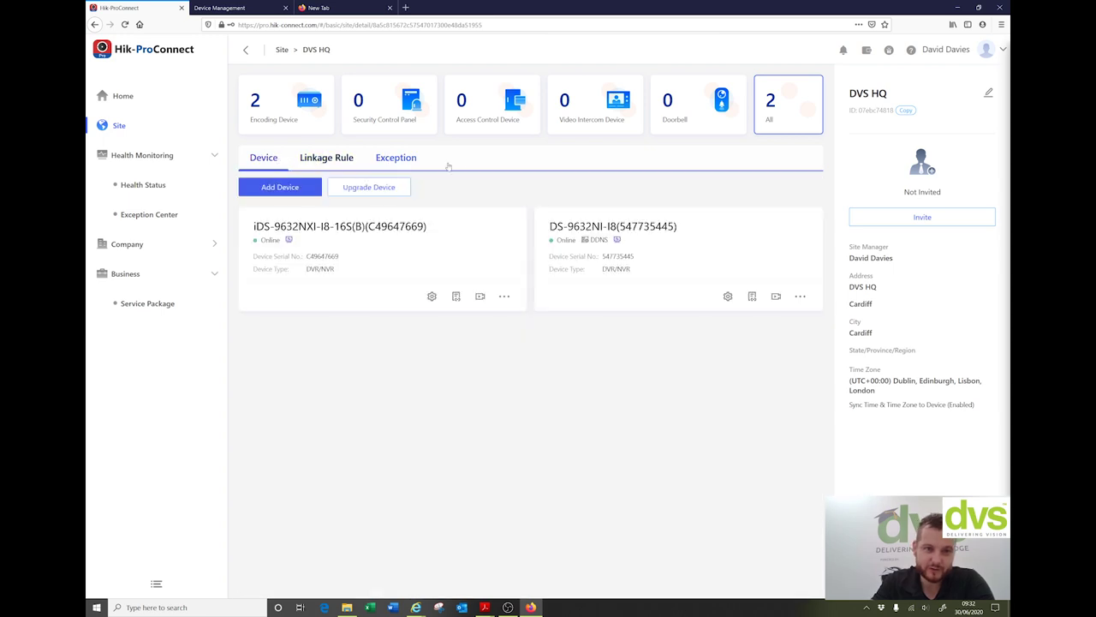
Step: Start a DVS HQ site owner invitation by e-mail and enter the owner's address
{"action": "left_click", "coordinate": [386, 161]}
{"action": "left_click", "coordinate": [302, 165]}
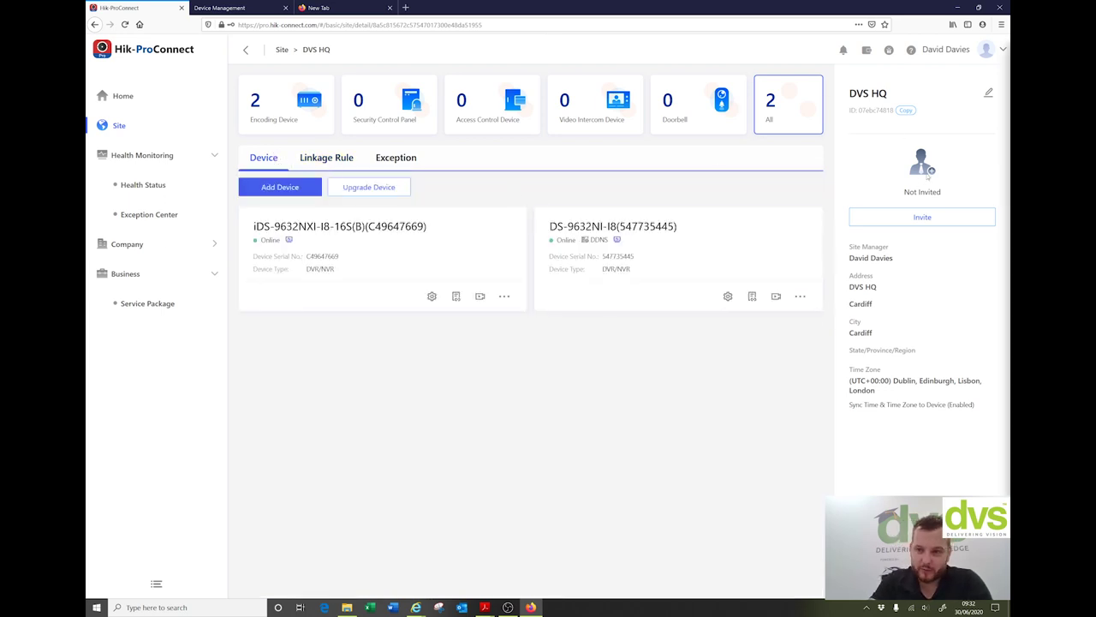
{"action": "left_click", "coordinate": [915, 225]}
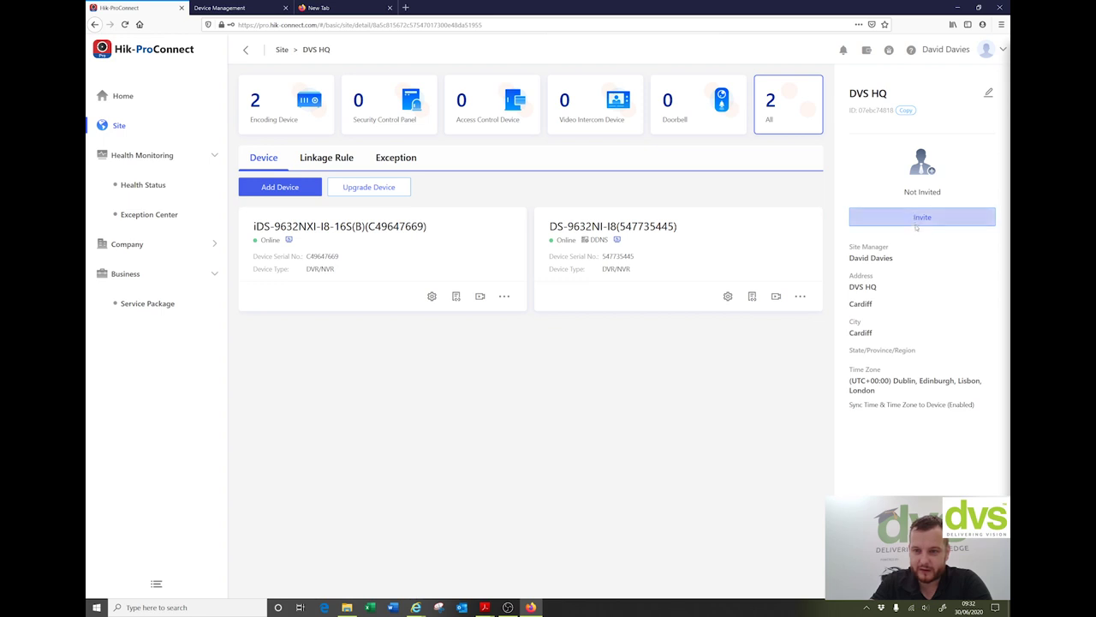
{"action": "left_click", "coordinate": [838, 161]}
{"action": "left_click", "coordinate": [865, 125]}
{"action": "left_click", "coordinate": [786, 125]}
{"action": "left_click", "coordinate": [799, 164]}
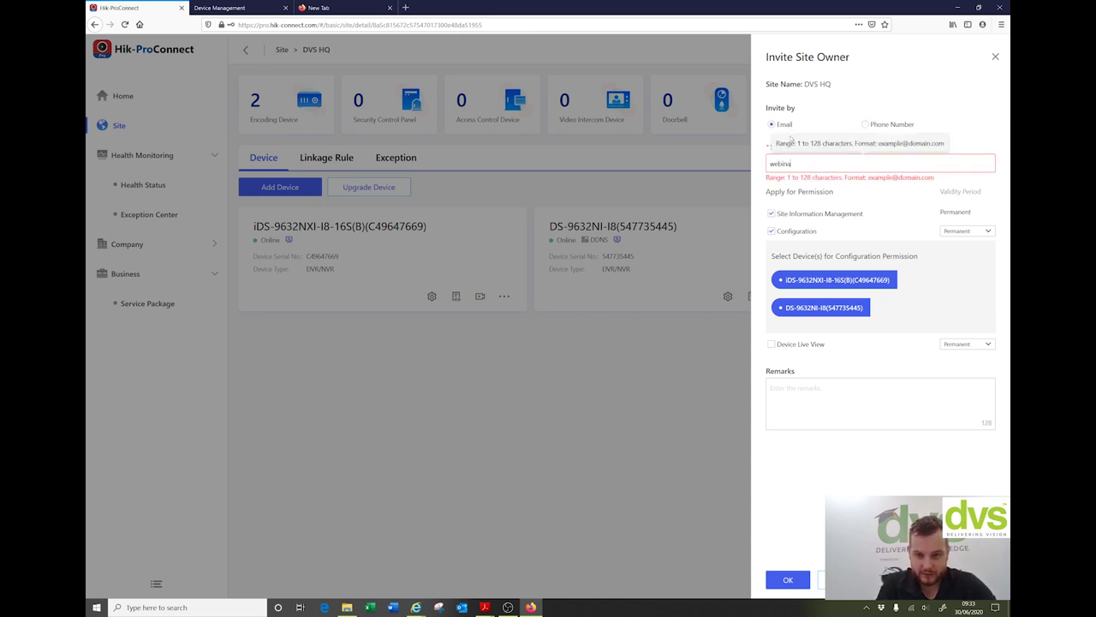
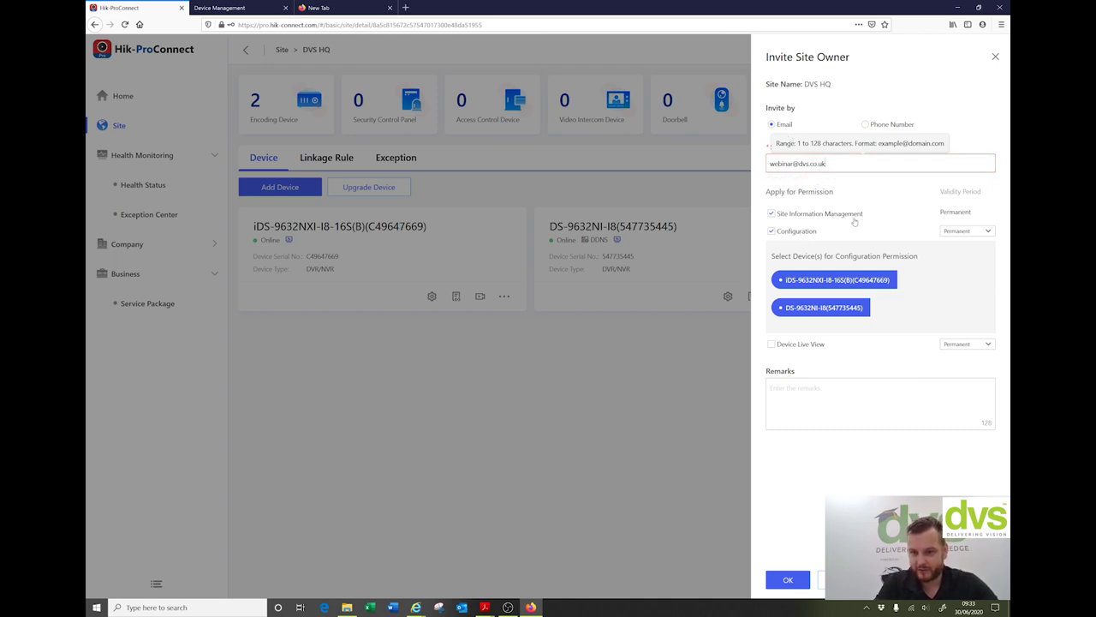
Step: Grant permanent configuration and live view on both recorders, remark 'Hilp setup', and send
{"action": "left_click", "coordinate": [969, 235]}
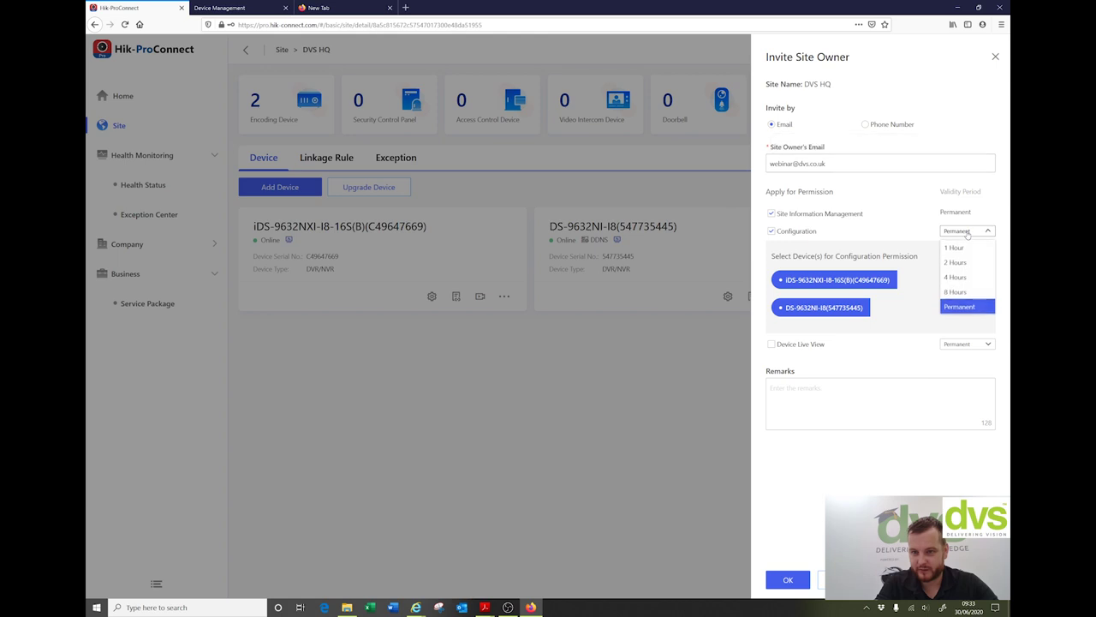
{"action": "left_click", "coordinate": [922, 222]}
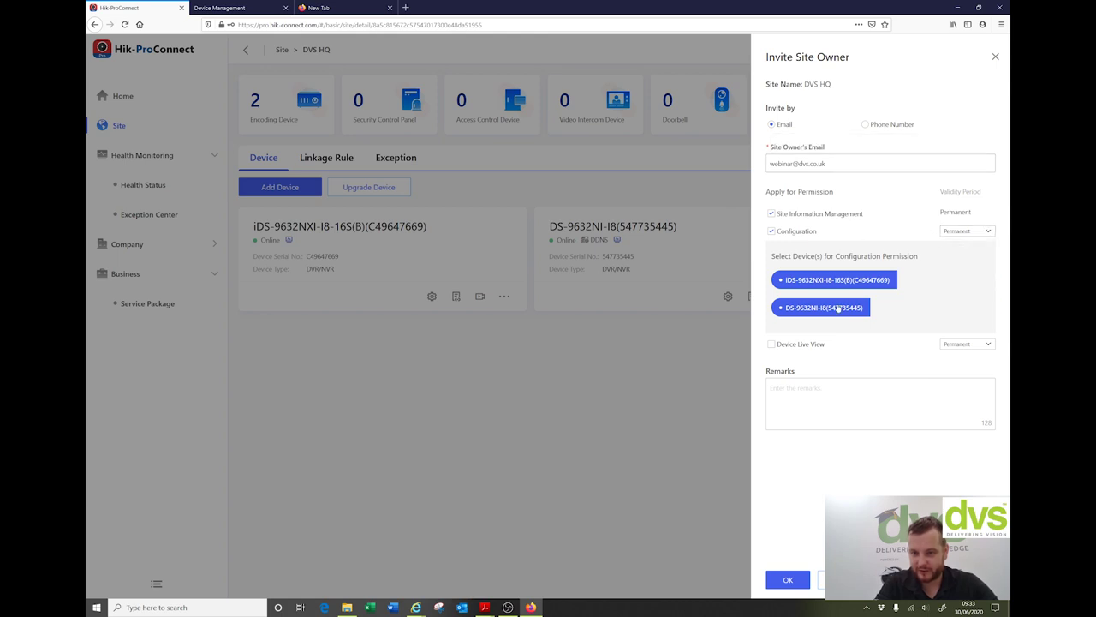
{"action": "left_click", "coordinate": [772, 346]}
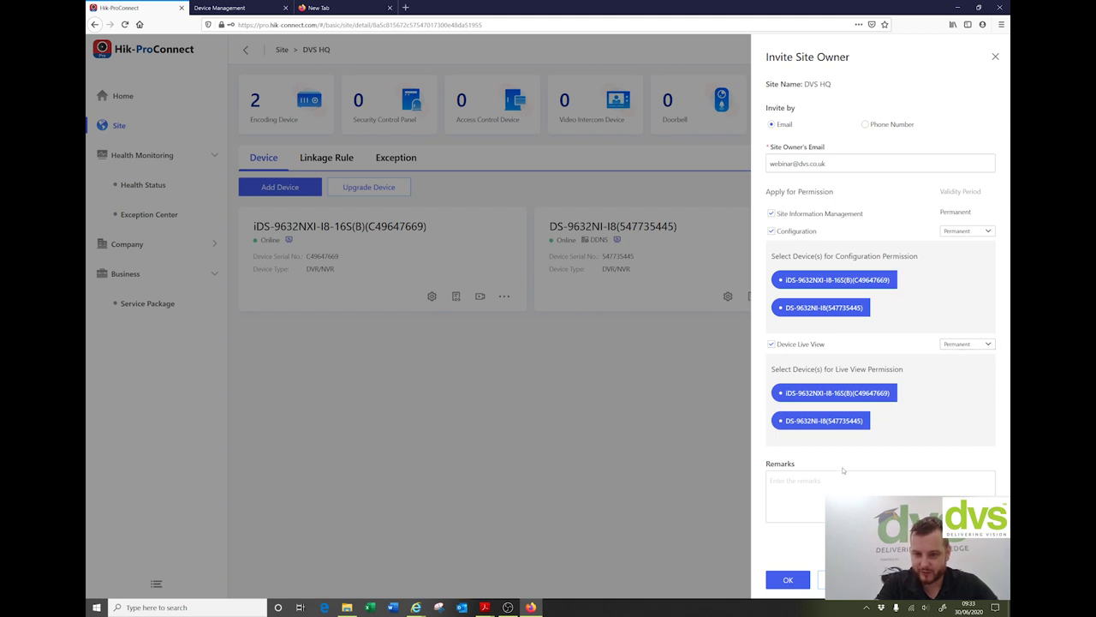
{"action": "type", "text": "Hi"}
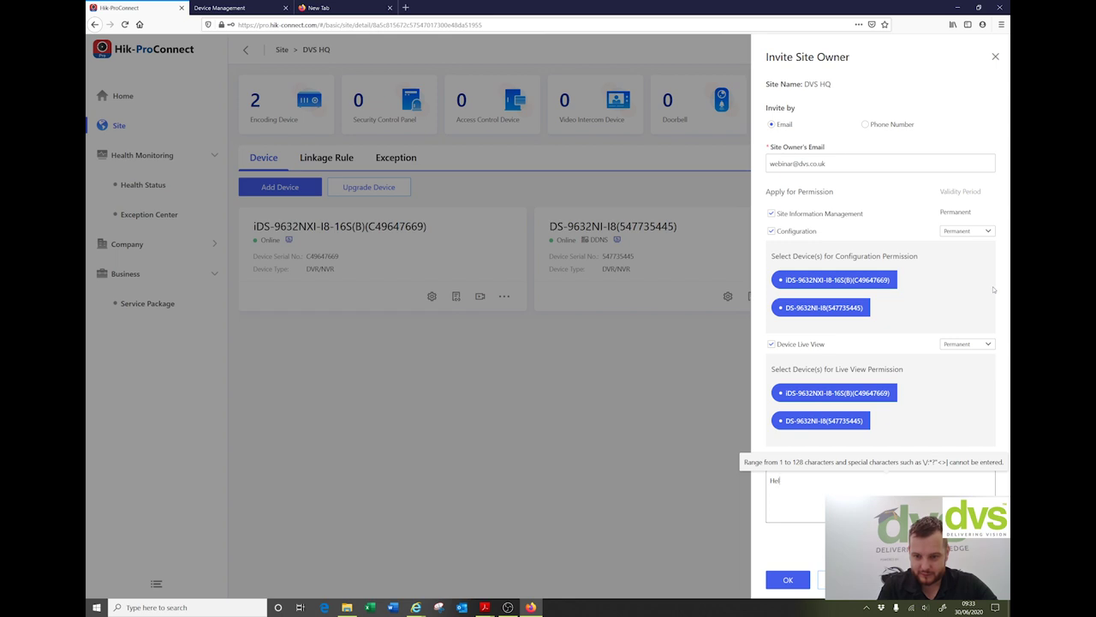
{"action": "type", "text": "lp setup and Testing and ma"}
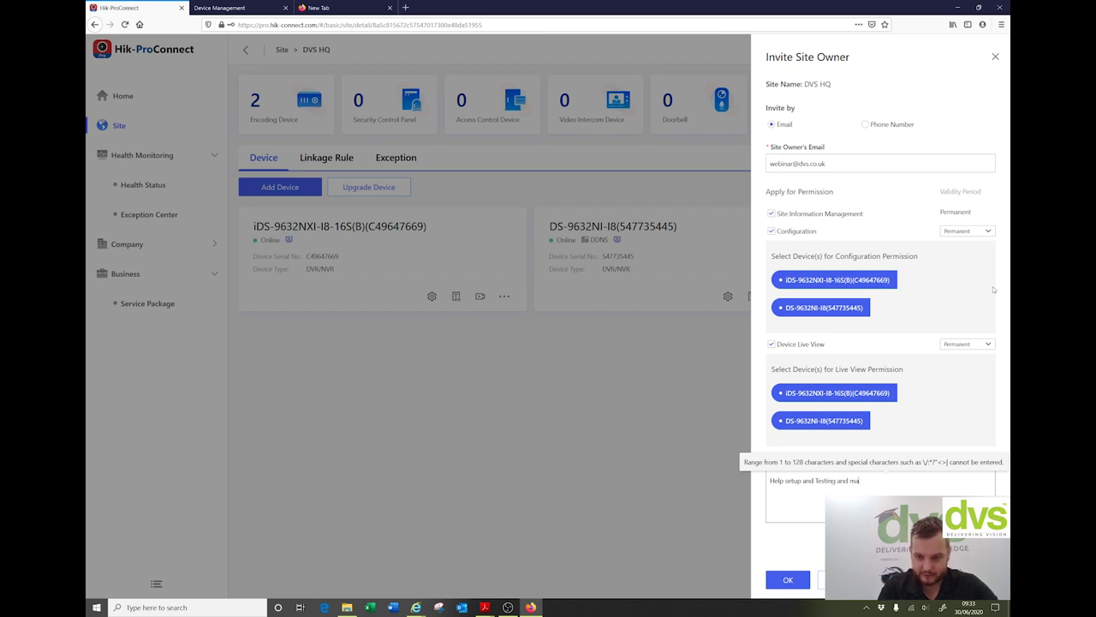
{"action": "left_click", "coordinate": [787, 580]}
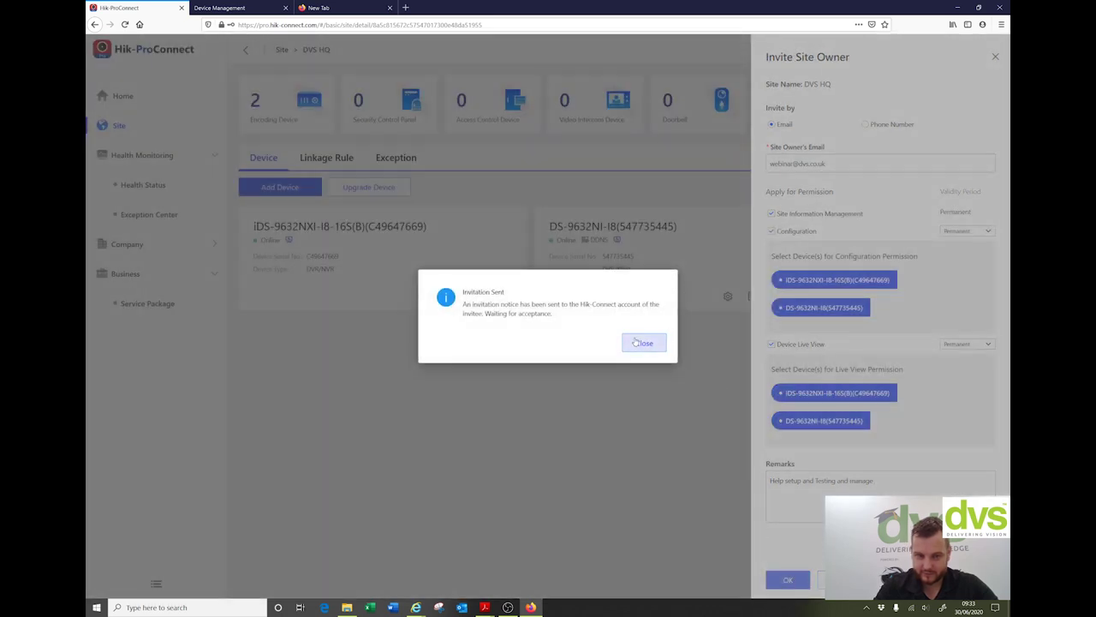
{"action": "left_click", "coordinate": [644, 343]}
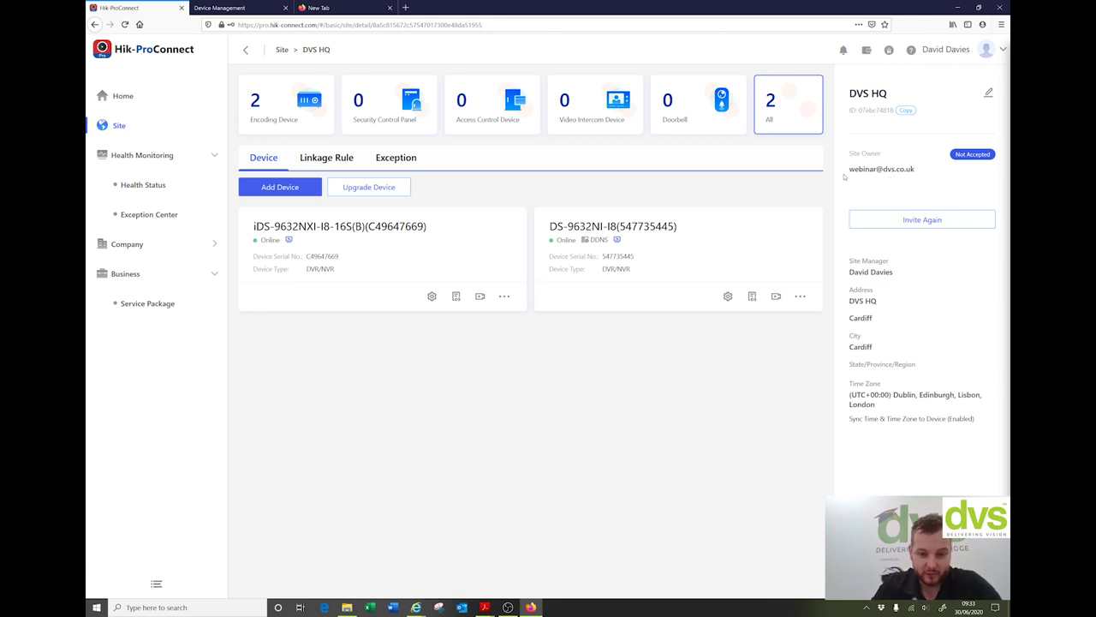
{"action": "left_click", "coordinate": [141, 186]}
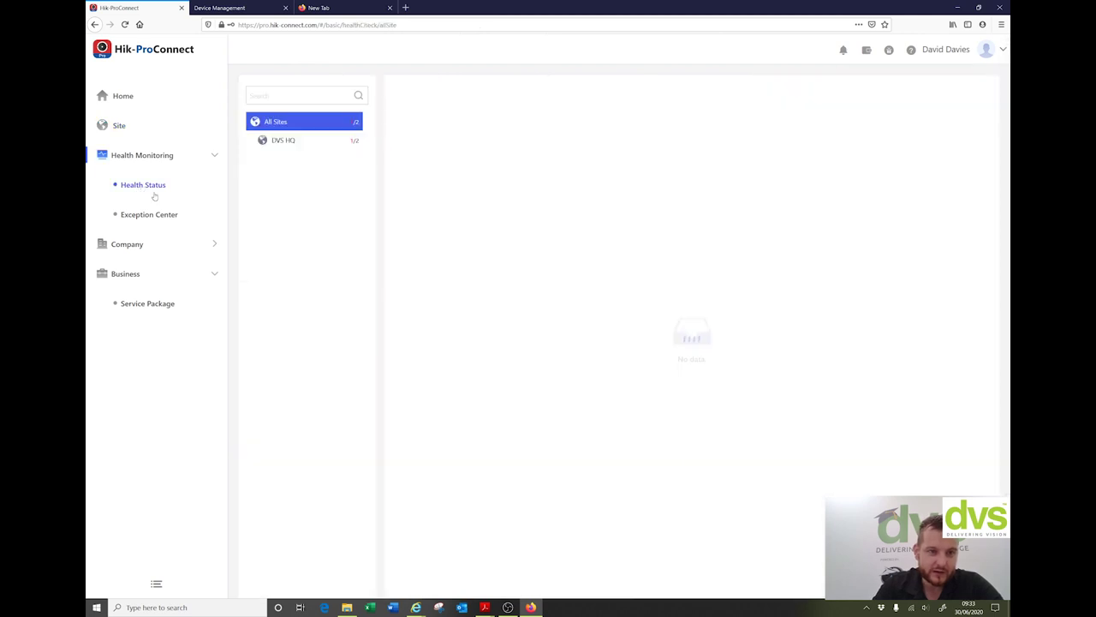
Step: Show DVS HQ health status, re-inspect the iDS-9632NXI-I8-16S(B) recorder, and open DS-9632NI-I8 details
{"action": "left_click", "coordinate": [288, 141]}
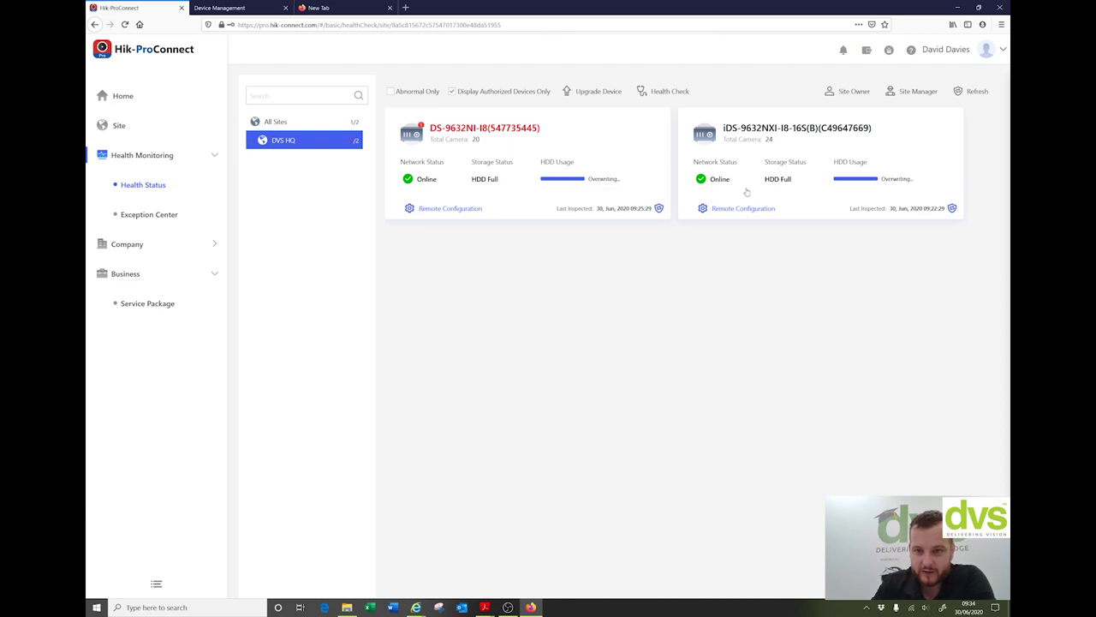
{"action": "left_click", "coordinate": [951, 208]}
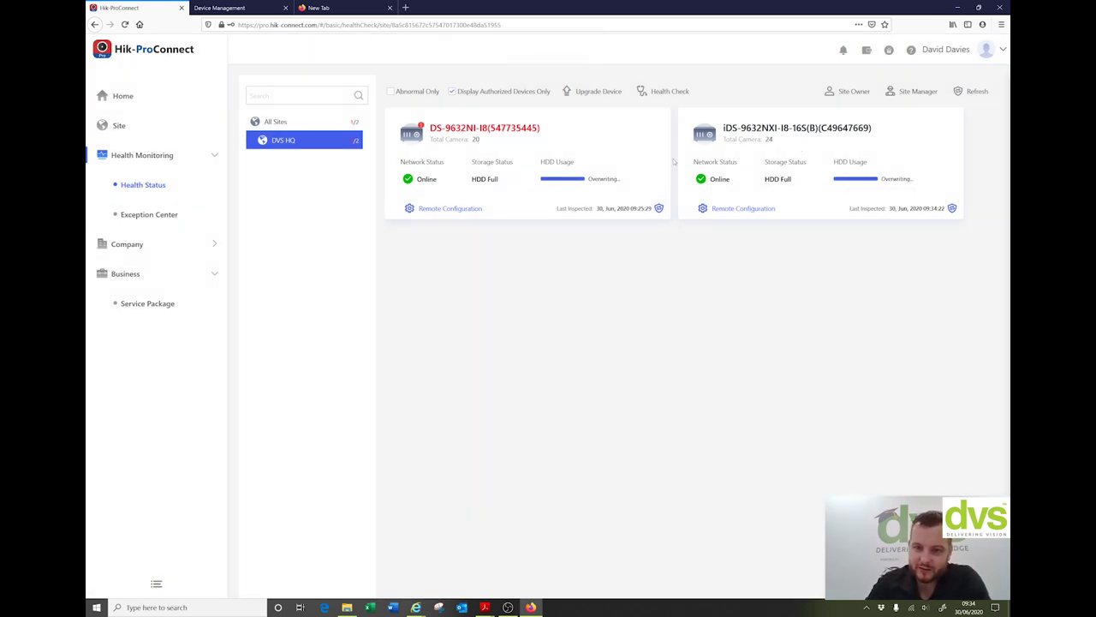
{"action": "left_click", "coordinate": [472, 130]}
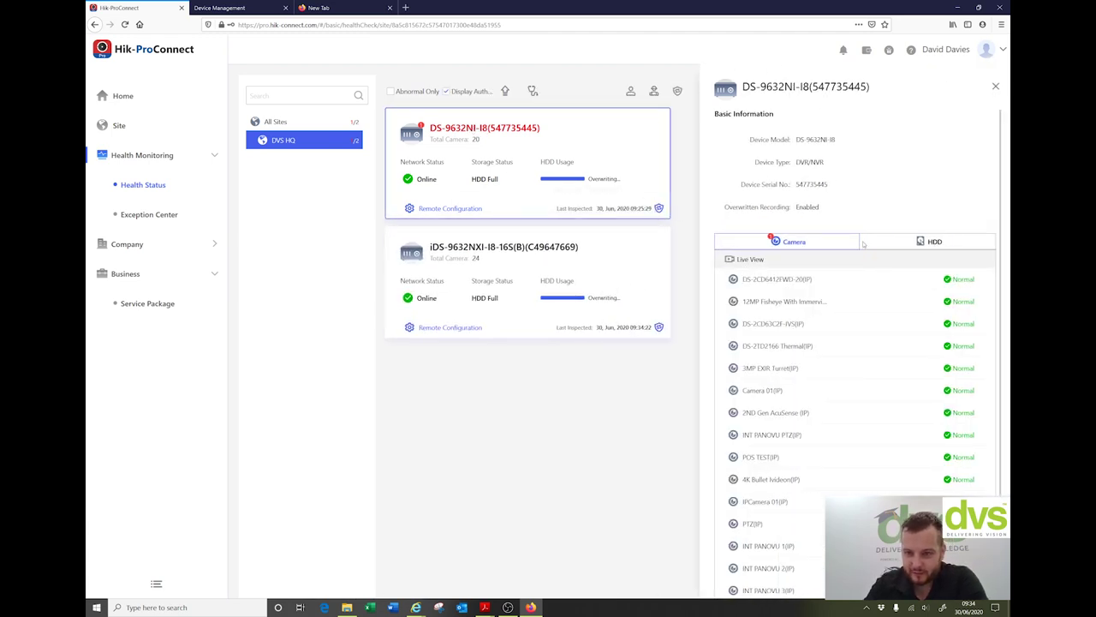
Step: Review the DS-9632NI-I8 recorder's hard-drive health, then close its details
{"action": "scroll", "coordinate": [865, 276], "scroll_direction": "down", "scroll_amount": 2}
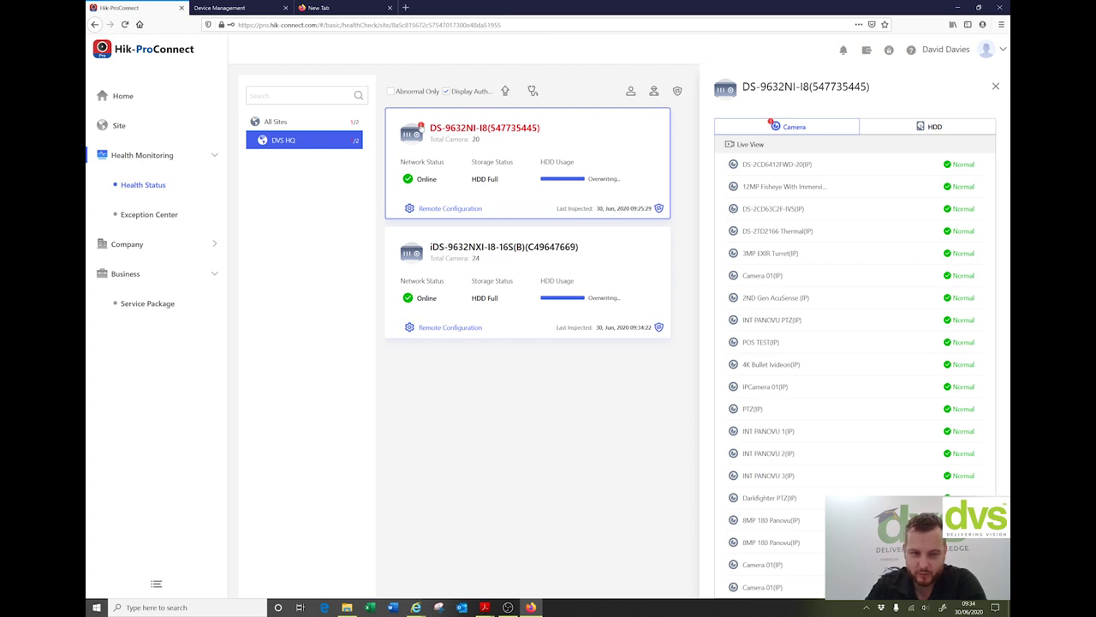
{"action": "scroll", "coordinate": [951, 370], "scroll_direction": "up", "scroll_amount": 2}
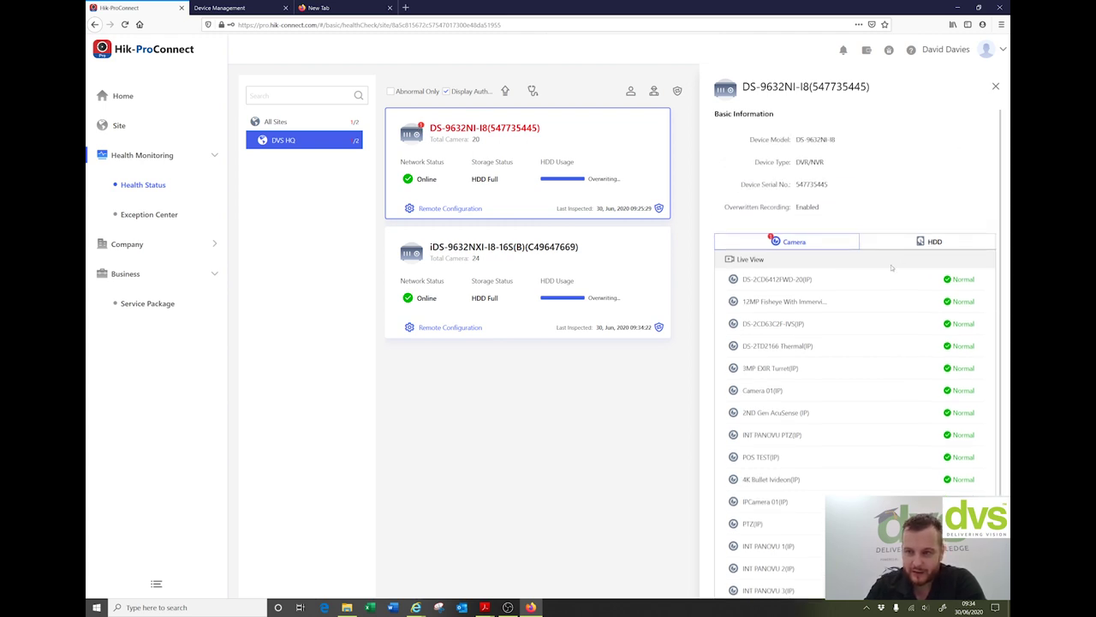
{"action": "left_click", "coordinate": [929, 242]}
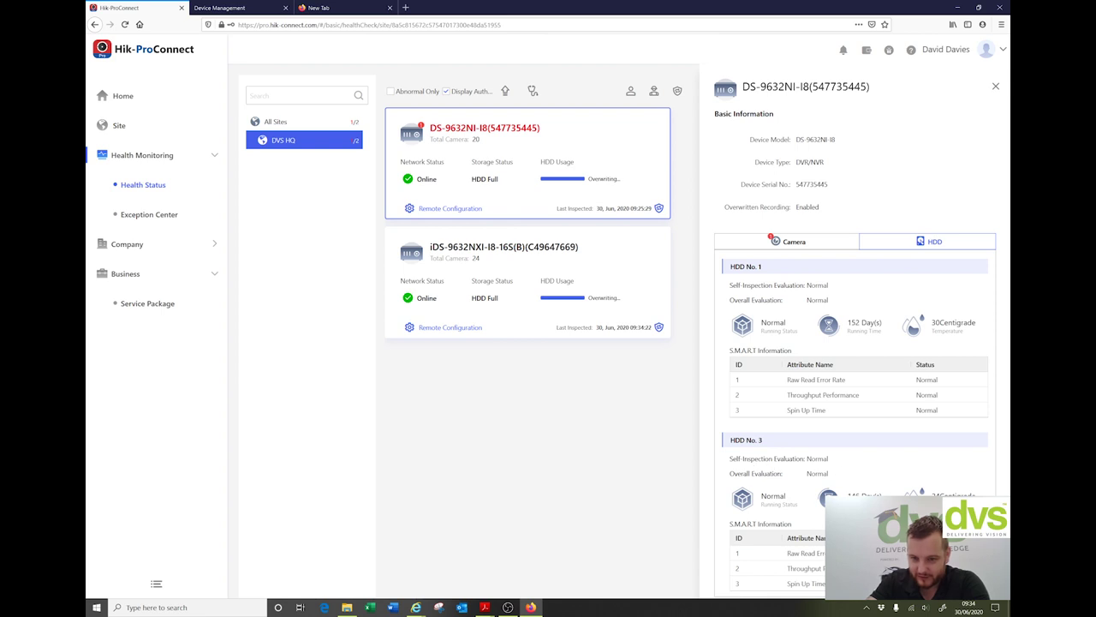
{"action": "left_click", "coordinate": [995, 86]}
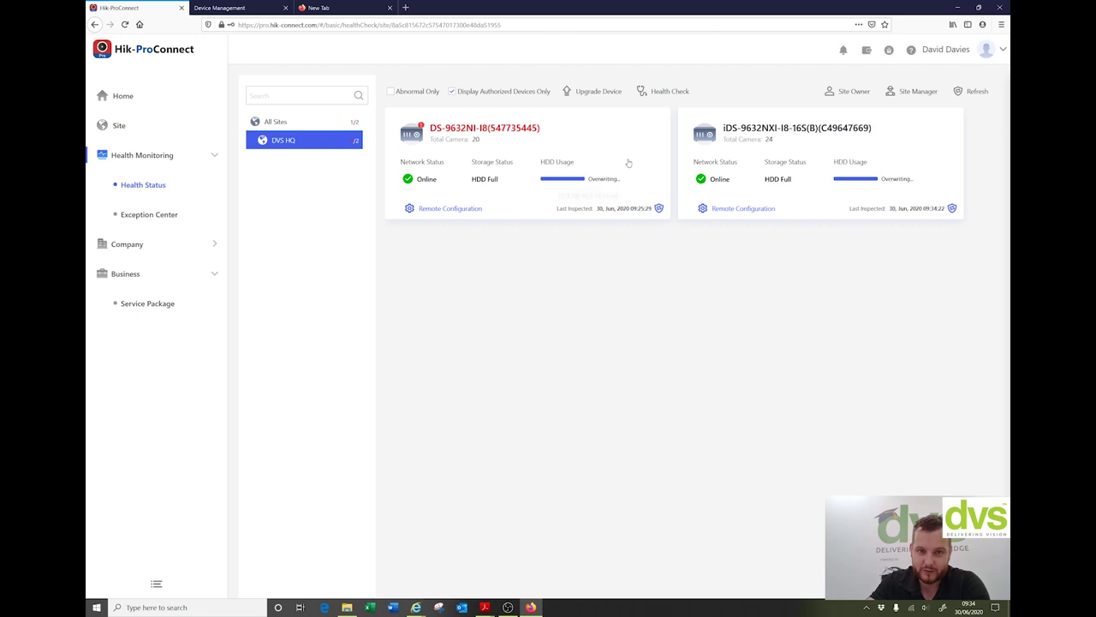
Step: Open the iDS-9632NXI-I8-16S(B) recorder's details and scroll through its camera list
{"action": "left_click", "coordinate": [902, 161]}
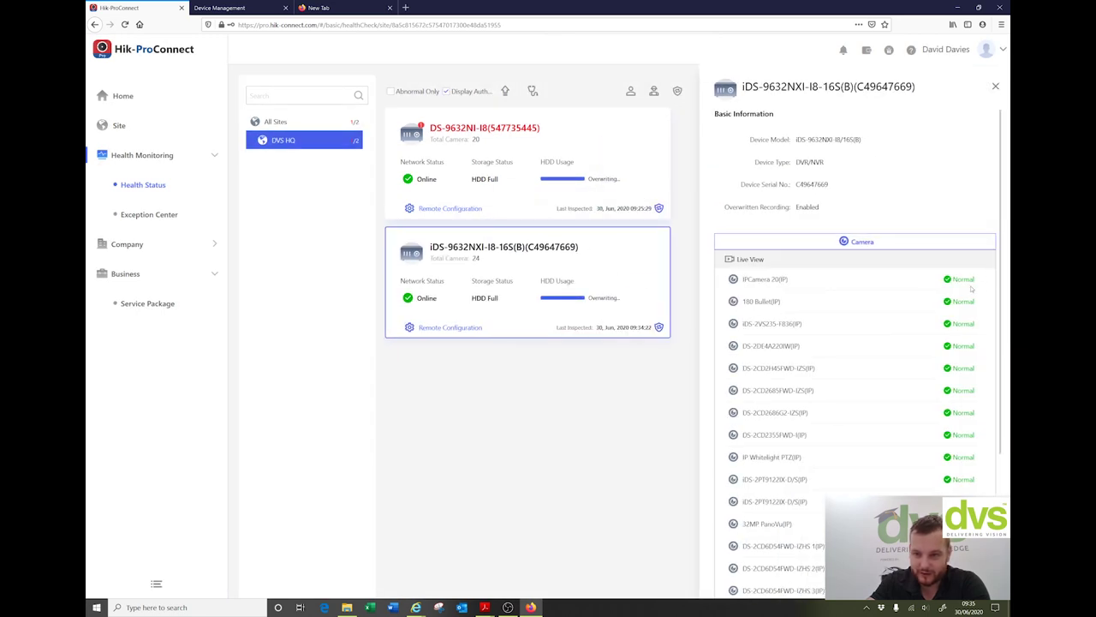
{"action": "scroll", "coordinate": [882, 336], "scroll_direction": "down", "scroll_amount": 5}
{"action": "scroll", "coordinate": [899, 415], "scroll_direction": "up", "scroll_amount": 5}
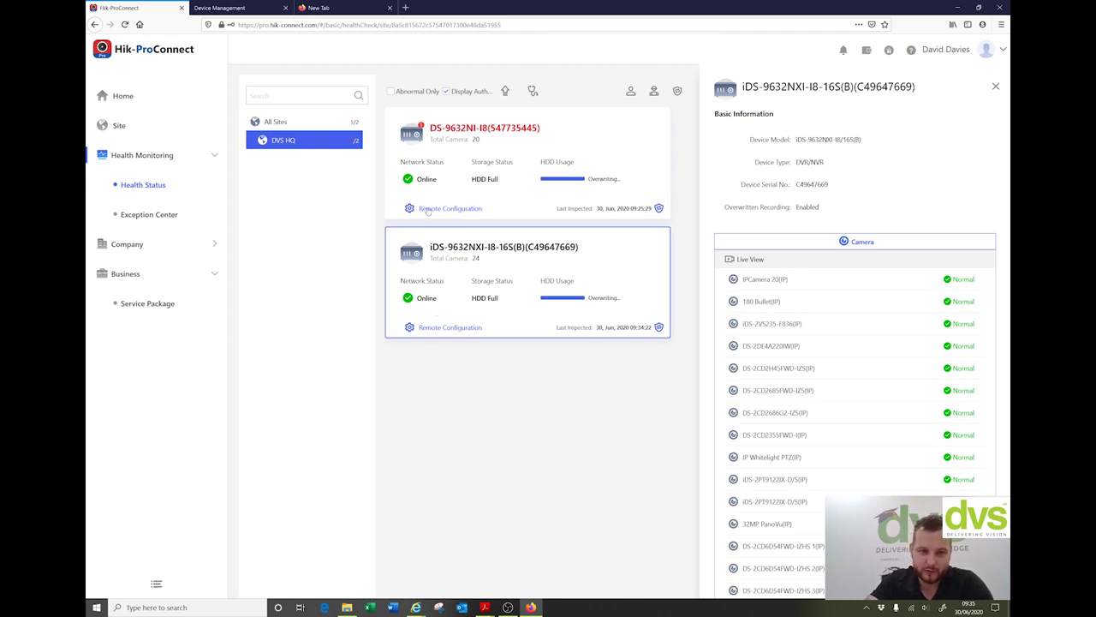
Step: Browse the DS-9632NI-I8 recorder's 20 IP cameras in Remote Configuration, then show its details
{"action": "left_click", "coordinate": [428, 209]}
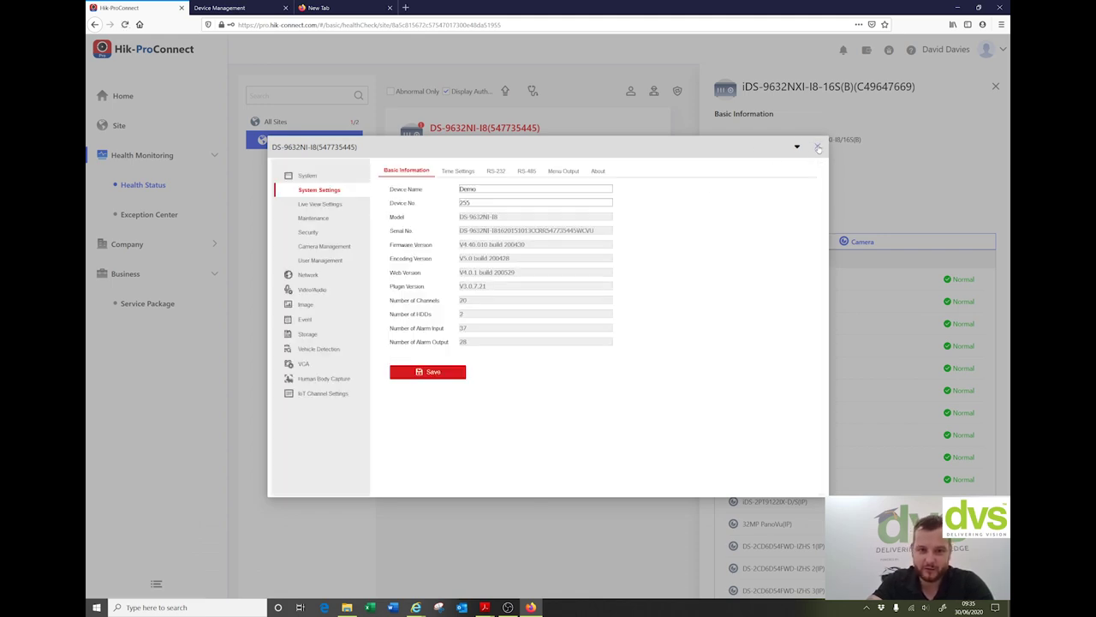
{"action": "left_click", "coordinate": [302, 246]}
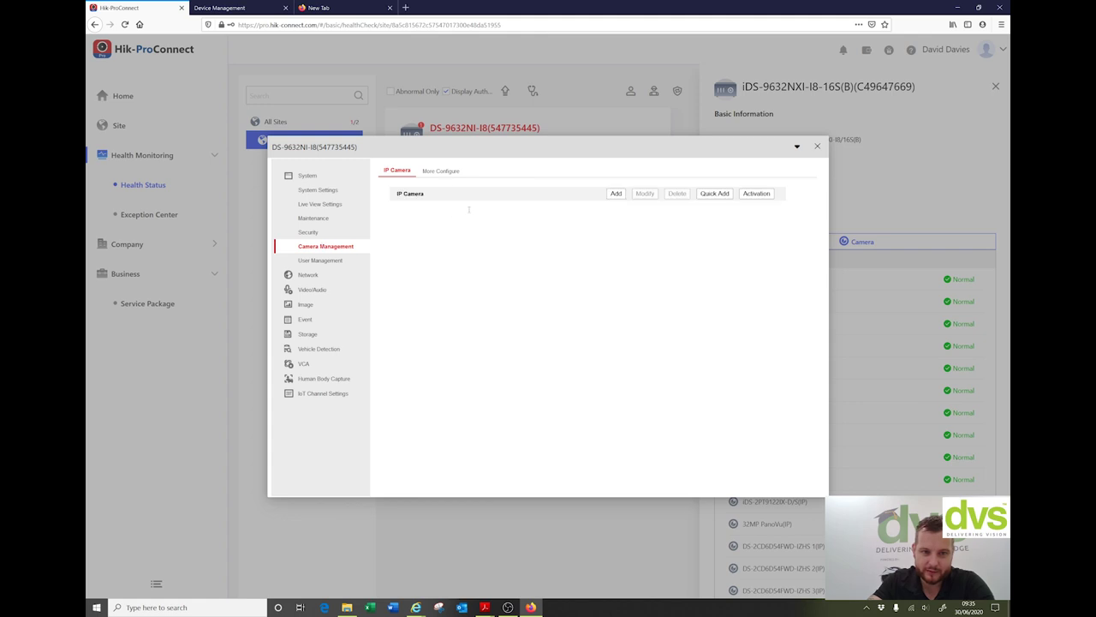
{"action": "left_click_drag", "start_coordinate": [781, 248], "coordinate": [786, 334]}
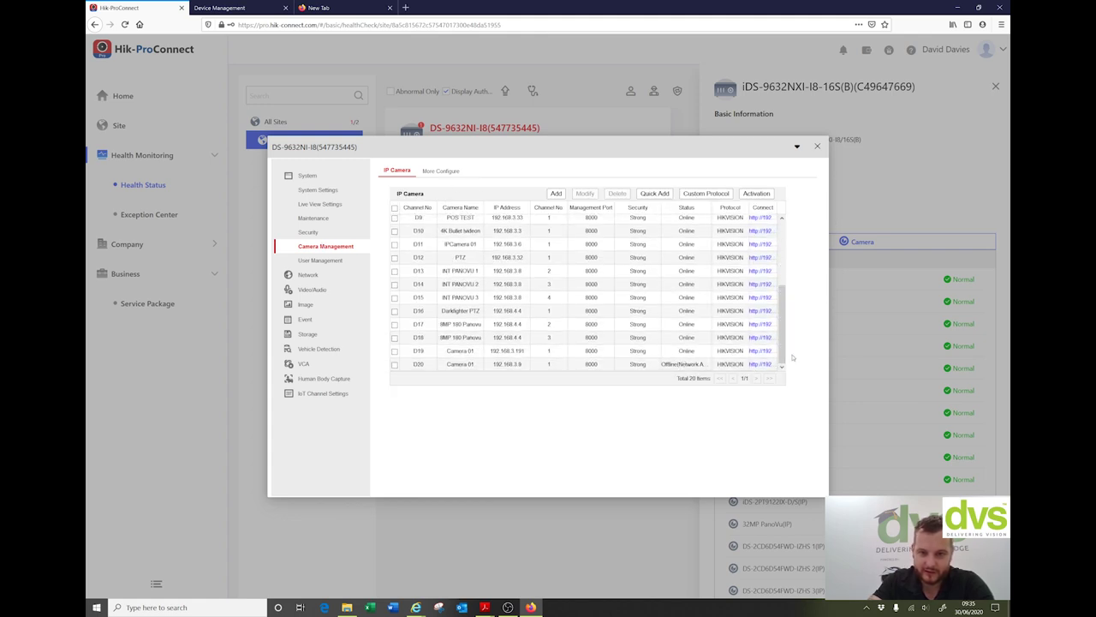
{"action": "left_click", "coordinate": [818, 146]}
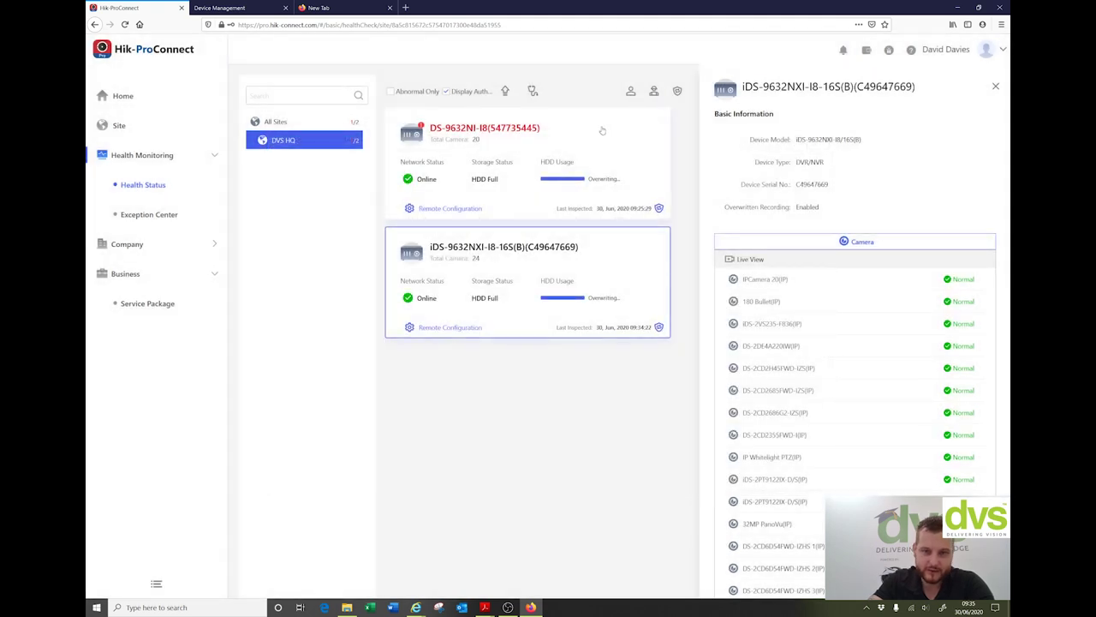
{"action": "left_click", "coordinate": [606, 128]}
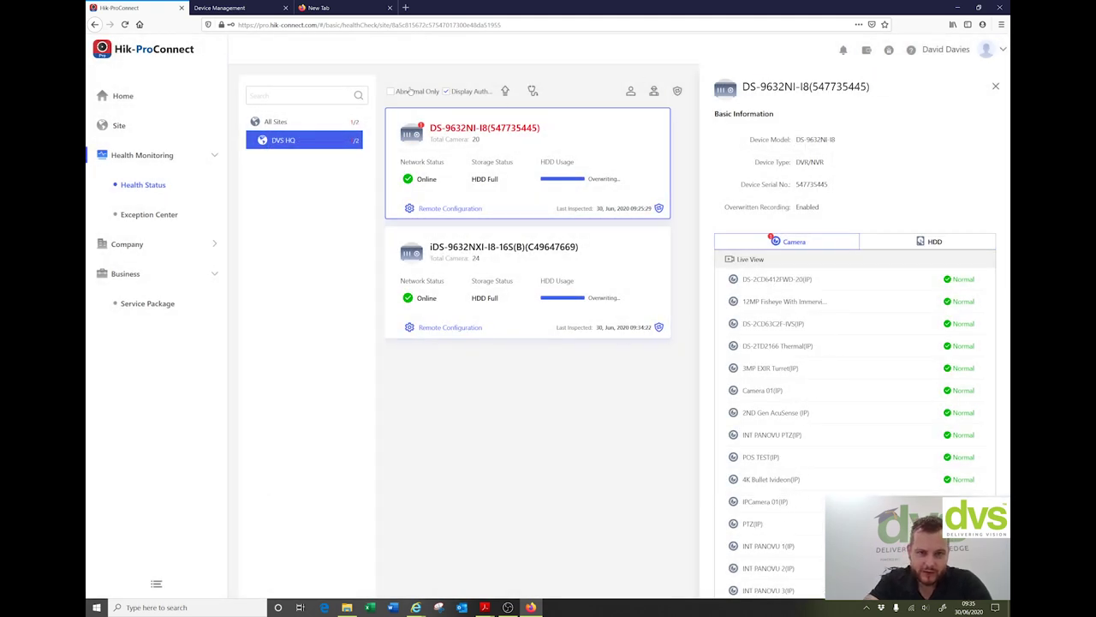
Step: Toggle Abnormal Only, then run a DVS HQ health check flagging DS-9632NI-I8 as Abnormal
{"action": "left_click", "coordinate": [391, 92]}
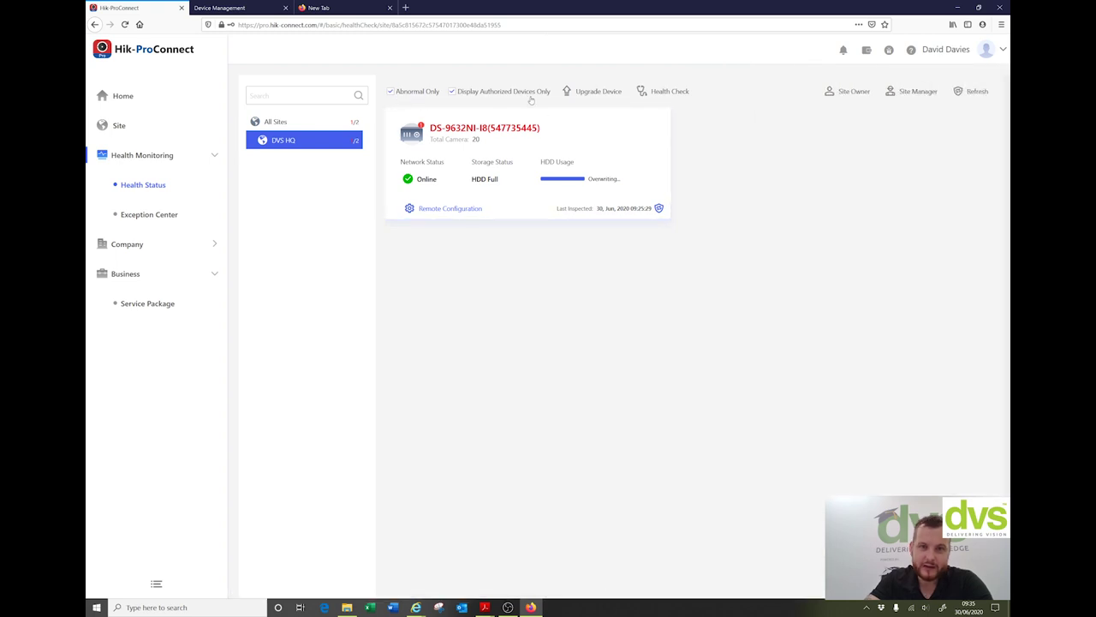
{"action": "left_click", "coordinate": [391, 93]}
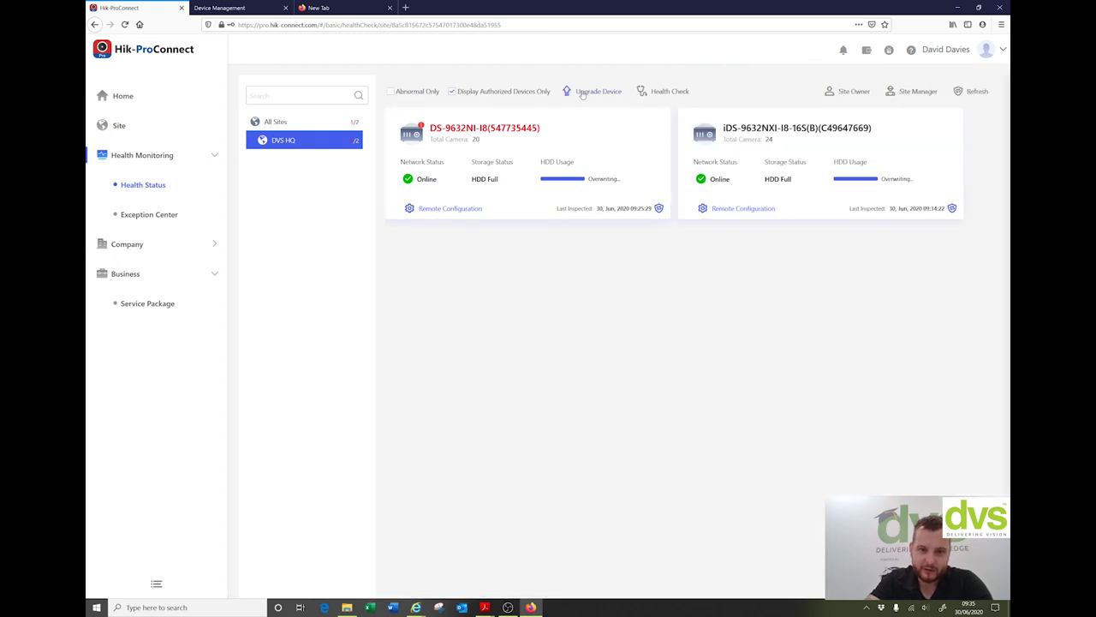
{"action": "left_click", "coordinate": [655, 91]}
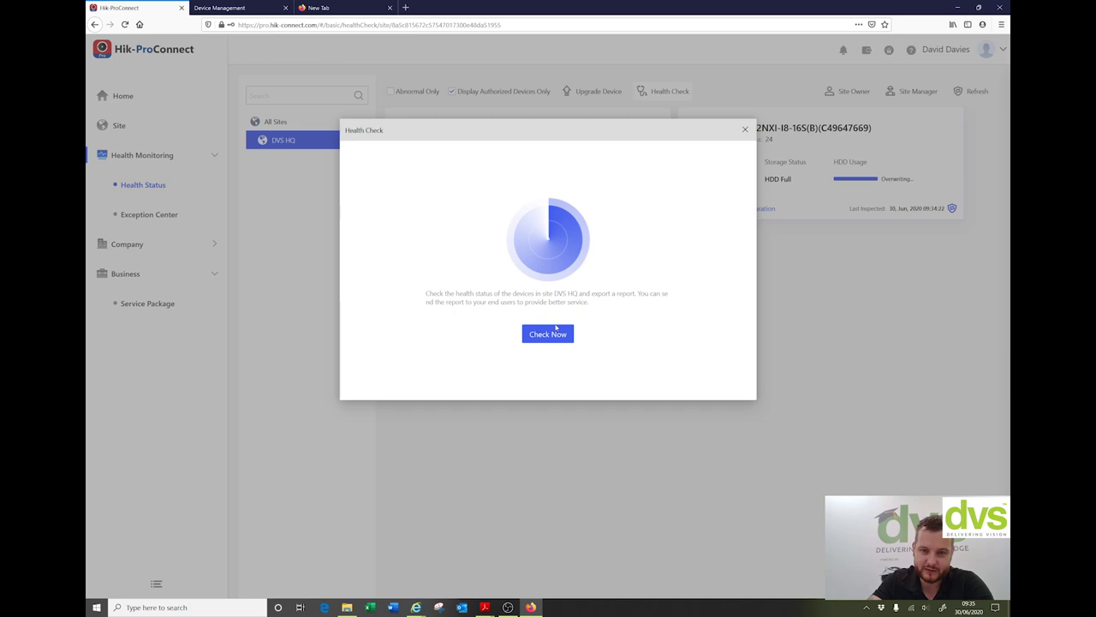
{"action": "left_click", "coordinate": [556, 330]}
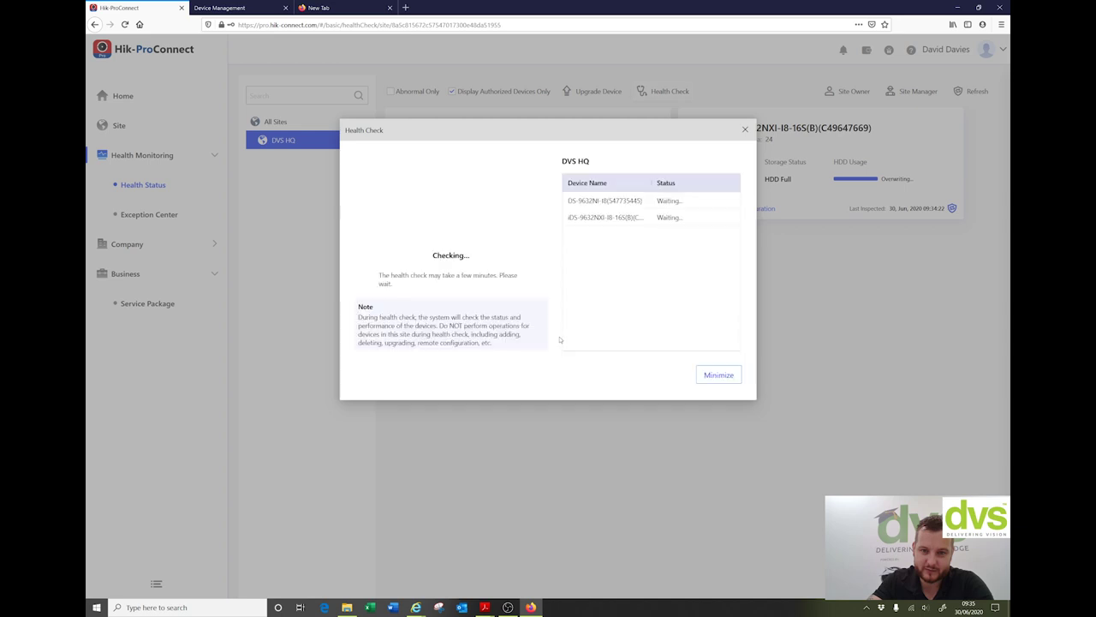
{"action": "left_click", "coordinate": [711, 376]}
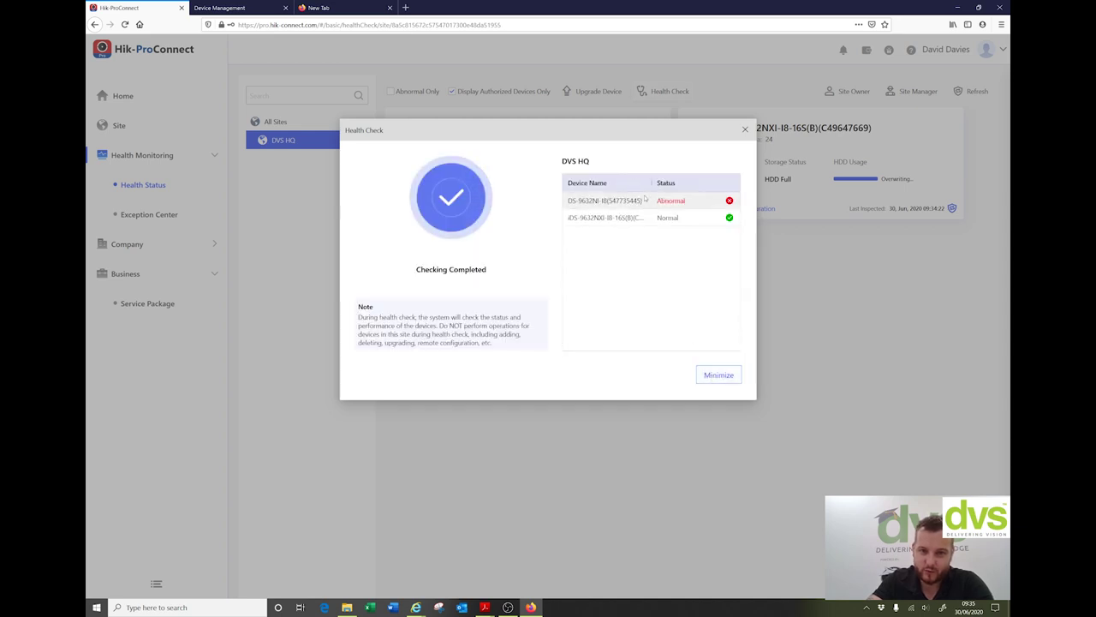
{"action": "left_click", "coordinate": [719, 375]}
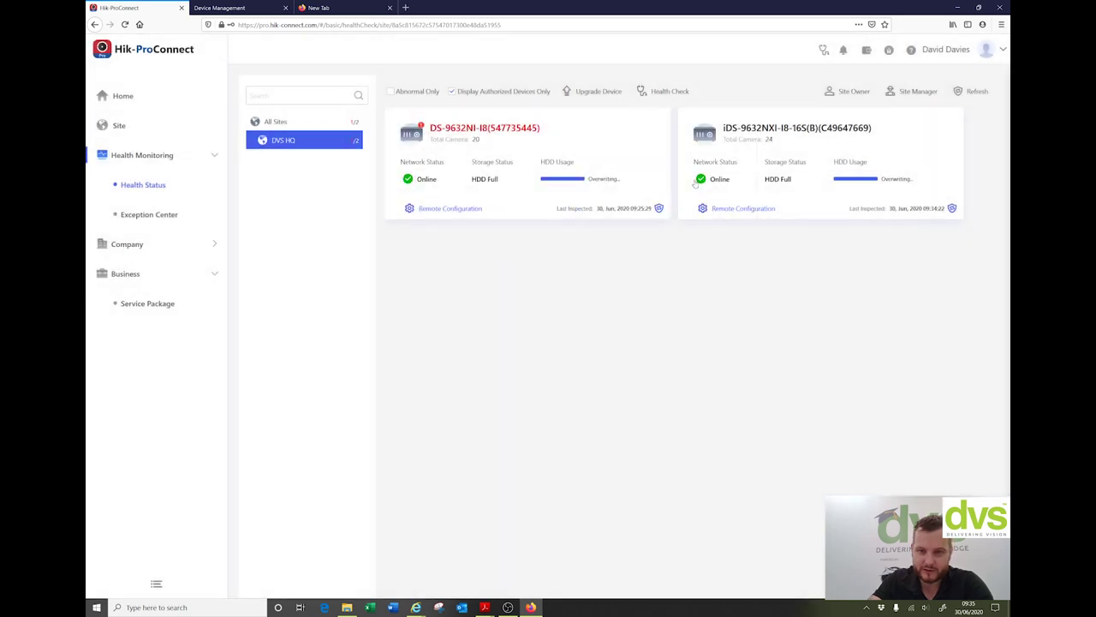
Step: Check the DVS HQ Site Owner and Site Manager, then select All Sites in the tree
{"action": "left_click", "coordinate": [840, 92]}
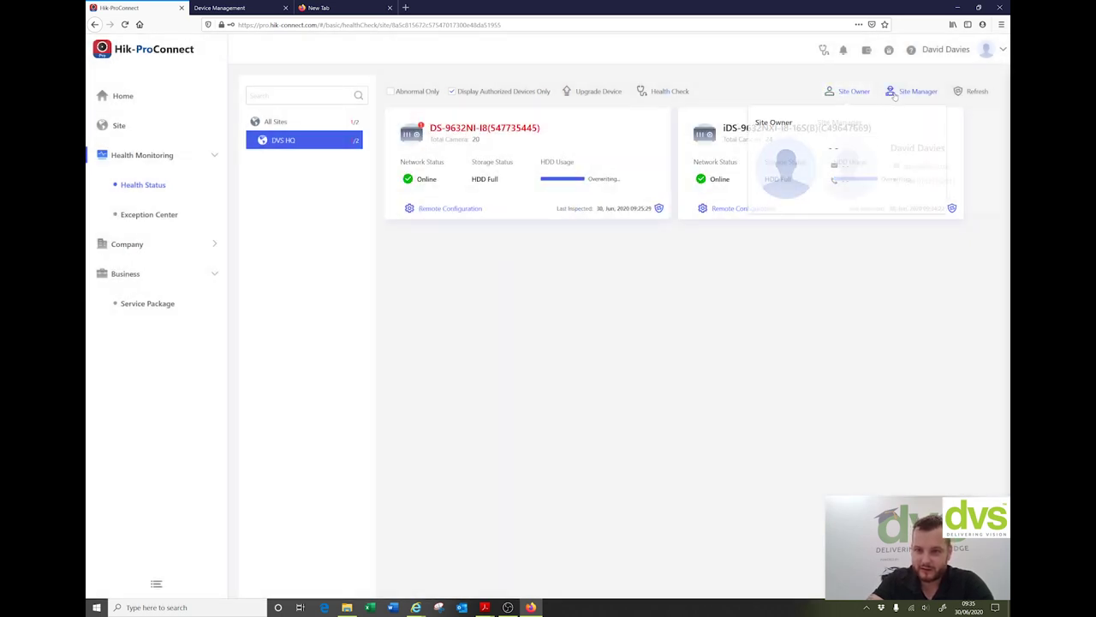
{"action": "mouse_move", "coordinate": [910, 91]}
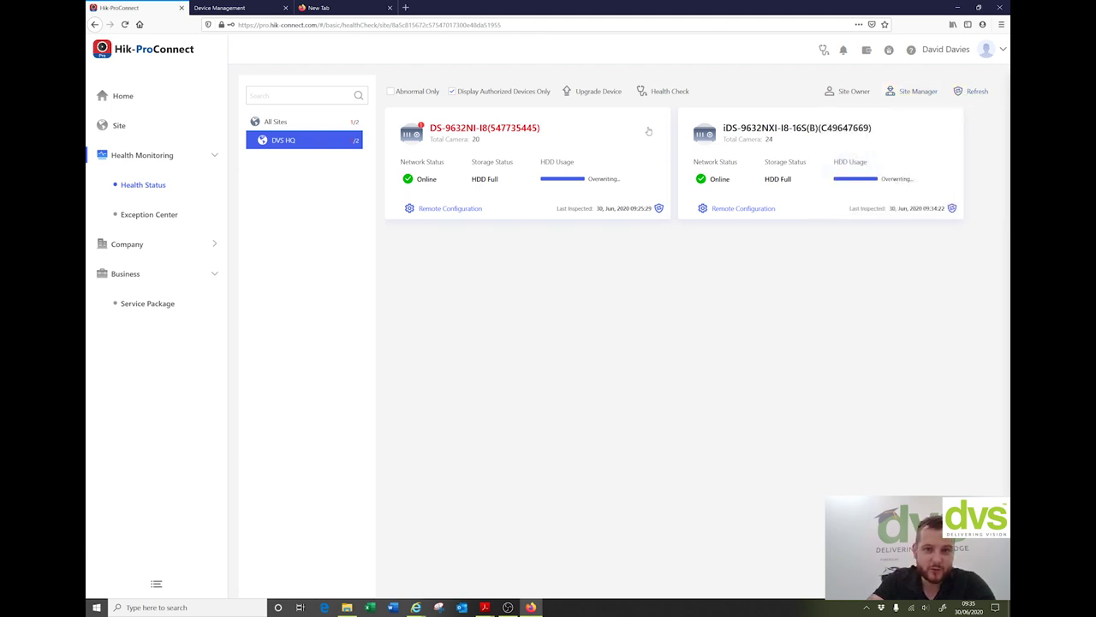
{"action": "left_click", "coordinate": [281, 124]}
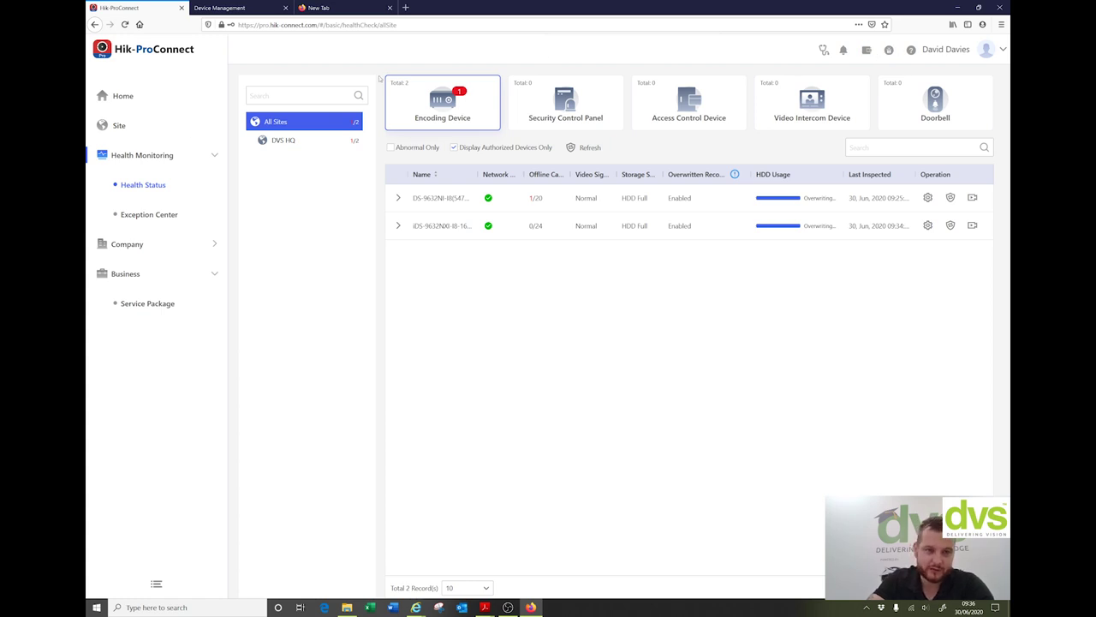
Step: Open the Exception Center and check DVS HQ and both recorders for exceptions
{"action": "left_click", "coordinate": [146, 214]}
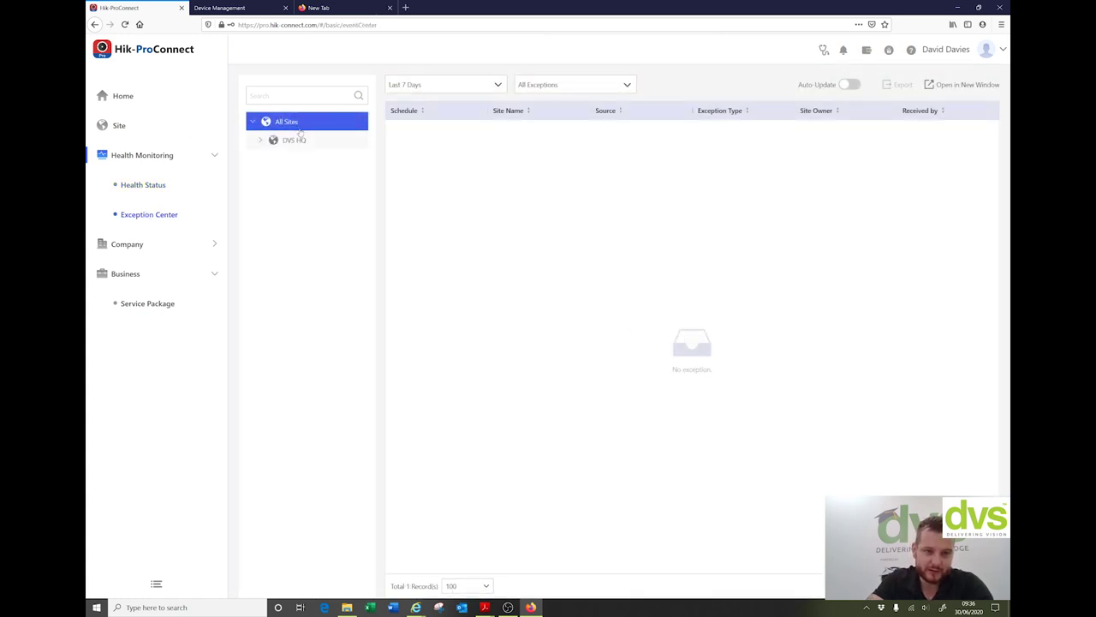
{"action": "left_click", "coordinate": [260, 140]}
{"action": "left_click", "coordinate": [290, 144]}
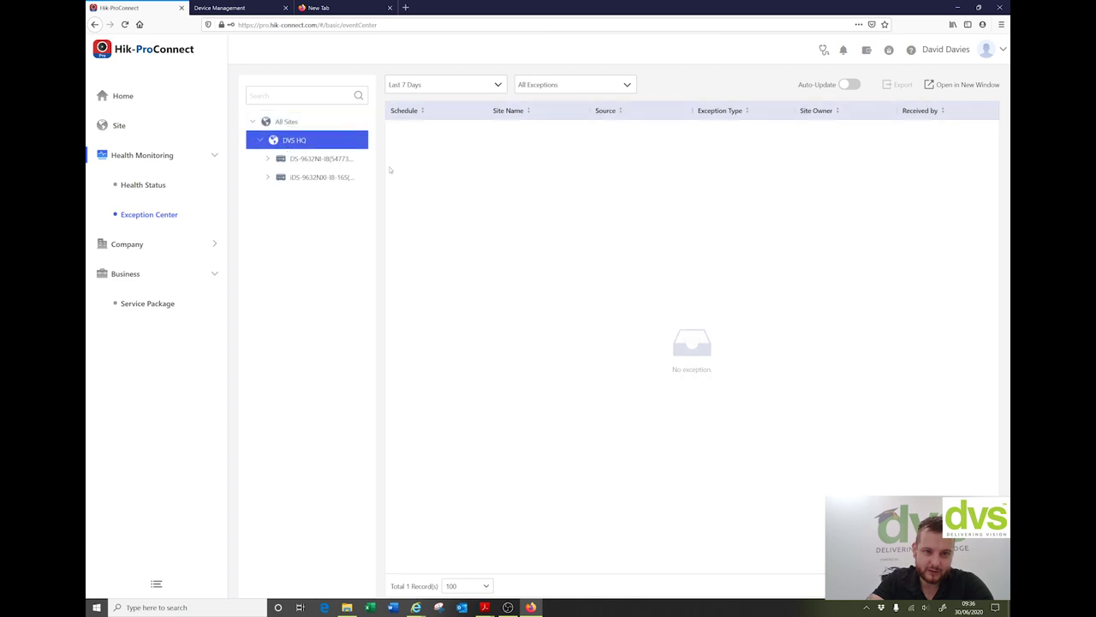
{"action": "left_click", "coordinate": [325, 159]}
{"action": "left_click", "coordinate": [319, 177]}
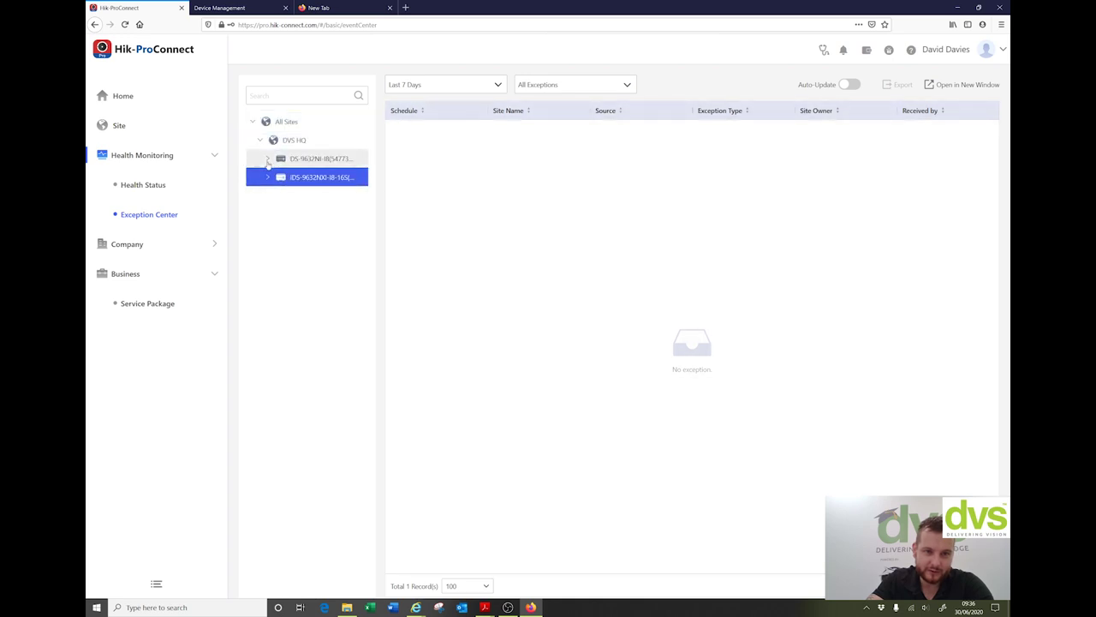
Step: Step through each recorder's cameras, including the 3MP EXIR Turret, then expand Company
{"action": "left_click", "coordinate": [268, 158]}
{"action": "left_click", "coordinate": [305, 177]}
{"action": "key", "text": "Down"}
{"action": "key", "text": "Down"}
{"action": "key", "text": "Down"}
{"action": "key", "text": "Down"}
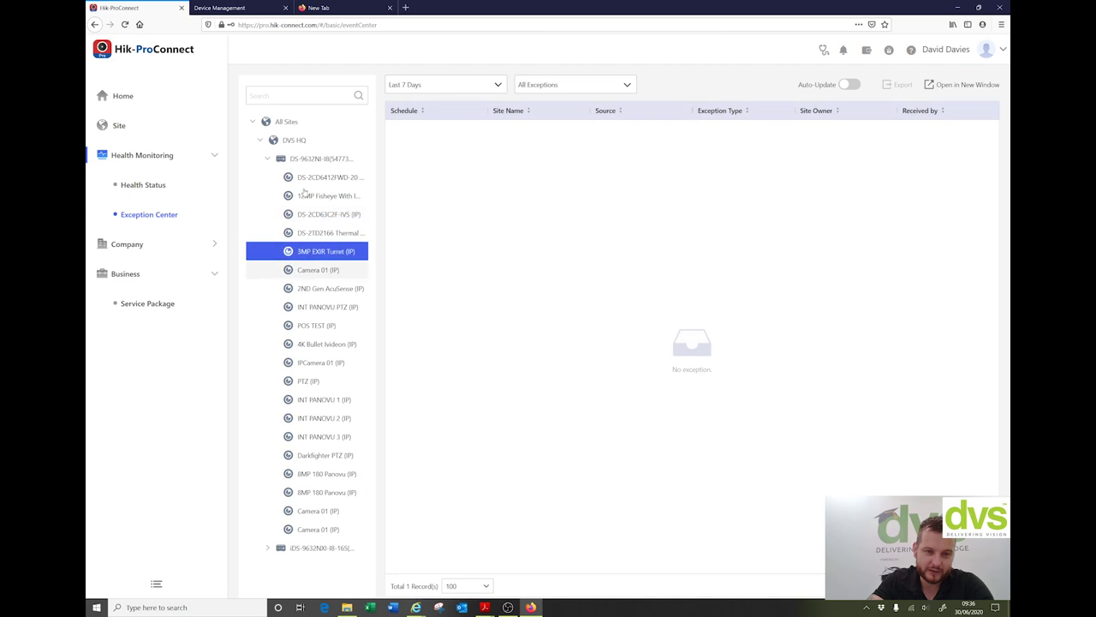
{"action": "left_click", "coordinate": [267, 159]}
{"action": "left_click", "coordinate": [267, 177]}
{"action": "key", "text": "Down"}
{"action": "key", "text": "Down"}
{"action": "key", "text": "Down"}
{"action": "key", "text": "Down"}
{"action": "key", "text": "Down"}
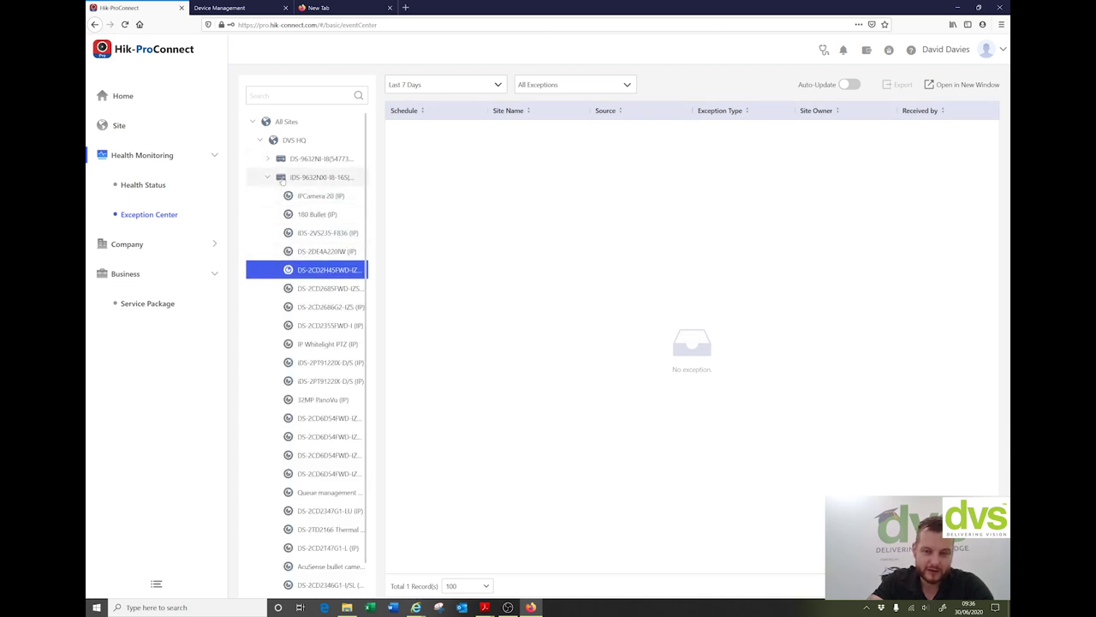
{"action": "left_click", "coordinate": [267, 178]}
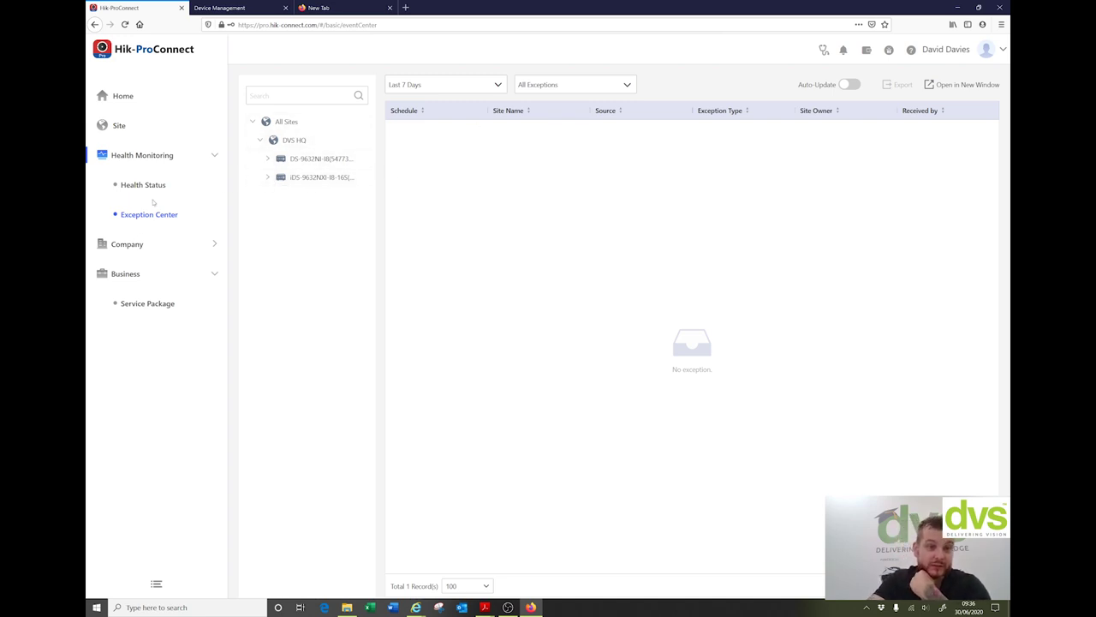
{"action": "left_click", "coordinate": [128, 246]}
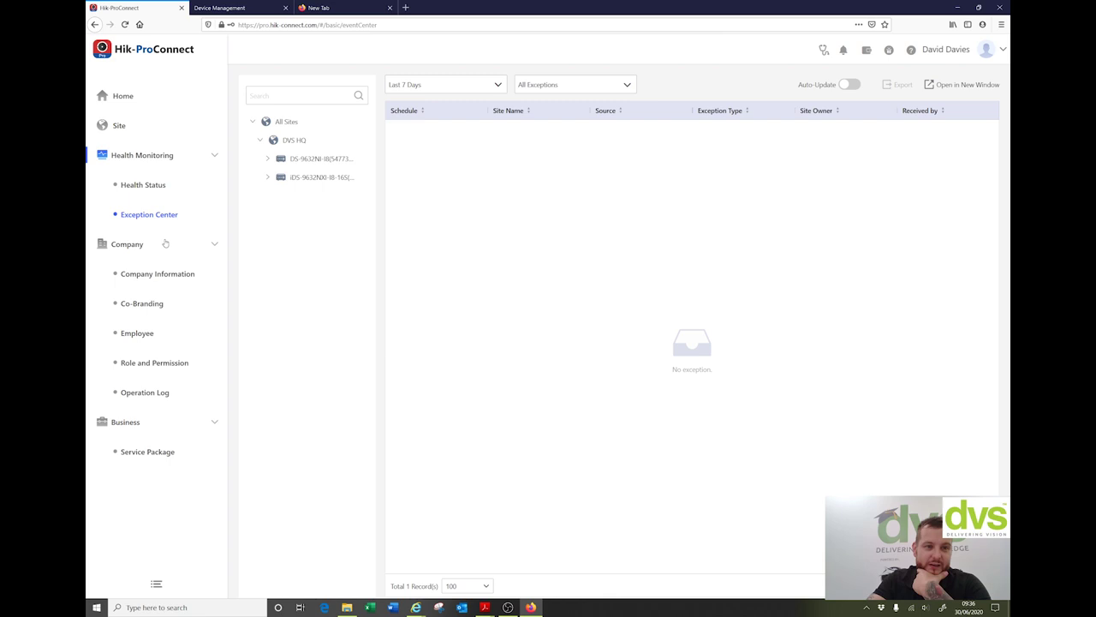
Step: View Company Information and the Co-Branding settings, then go to the Employee list
{"action": "left_click", "coordinate": [159, 274]}
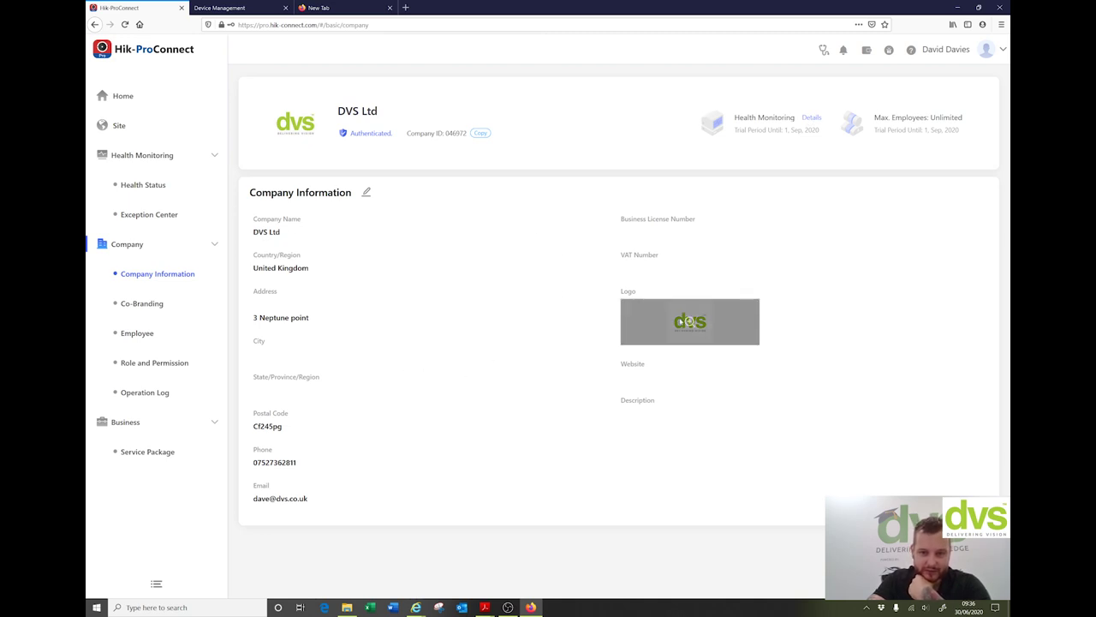
{"action": "left_click", "coordinate": [147, 307]}
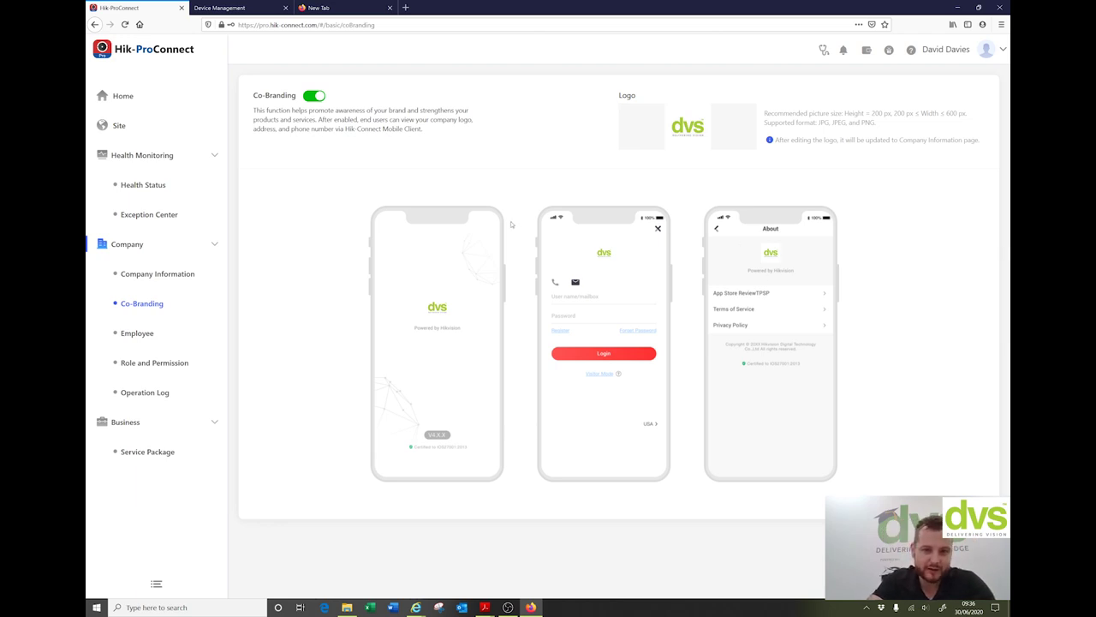
{"action": "left_click", "coordinate": [135, 333]}
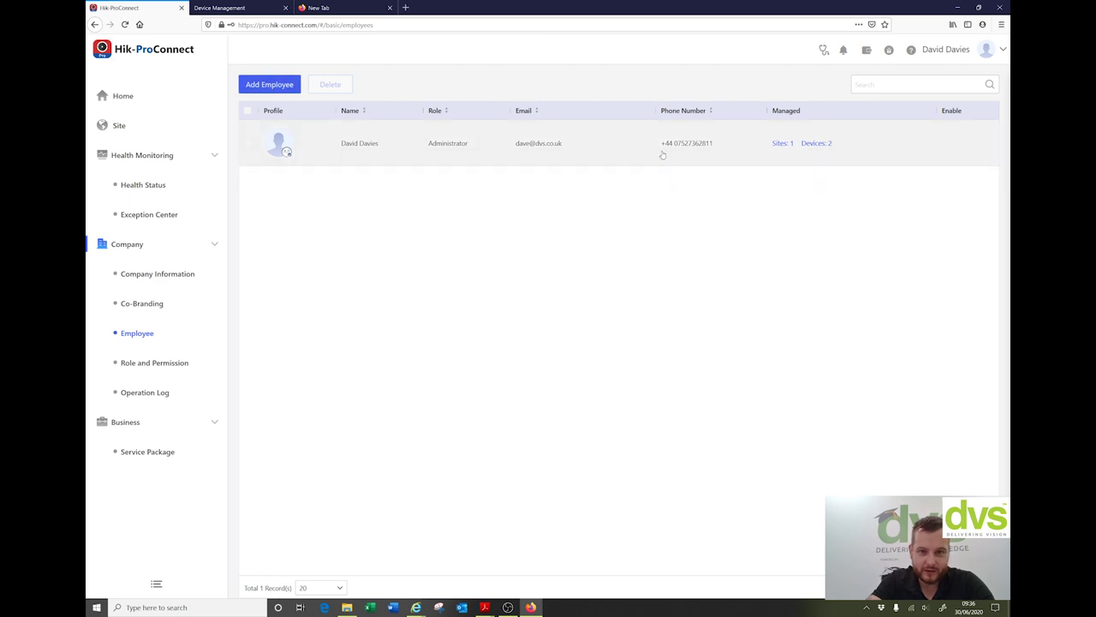
Step: Add an employee by their e-mail address with the Site Manager role and confirm the invitation
{"action": "left_click", "coordinate": [285, 84]}
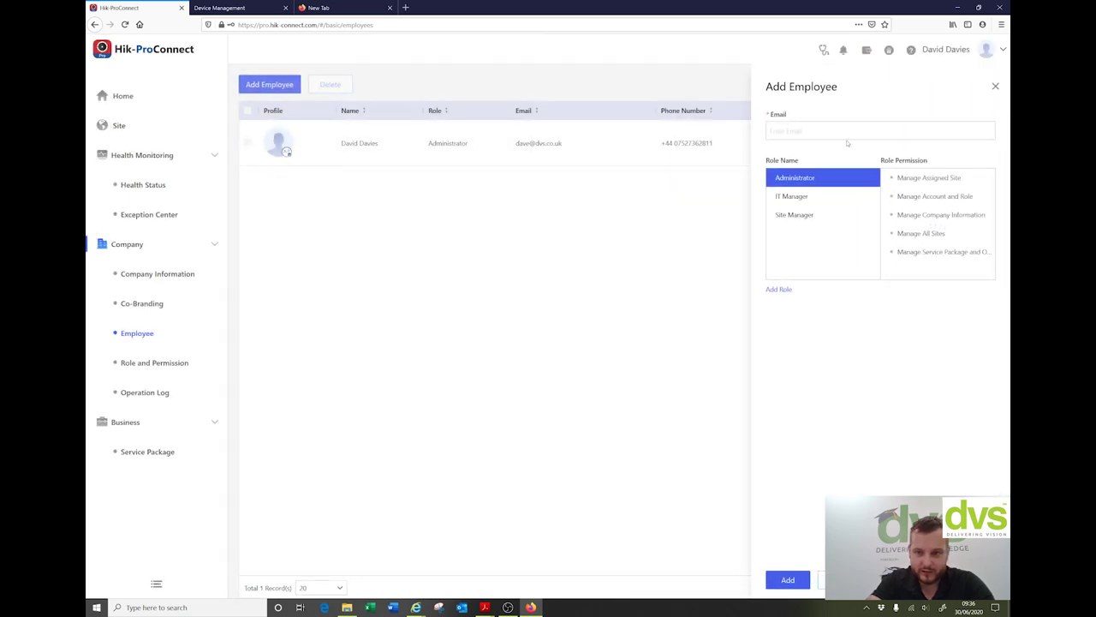
{"action": "left_click", "coordinate": [841, 130]}
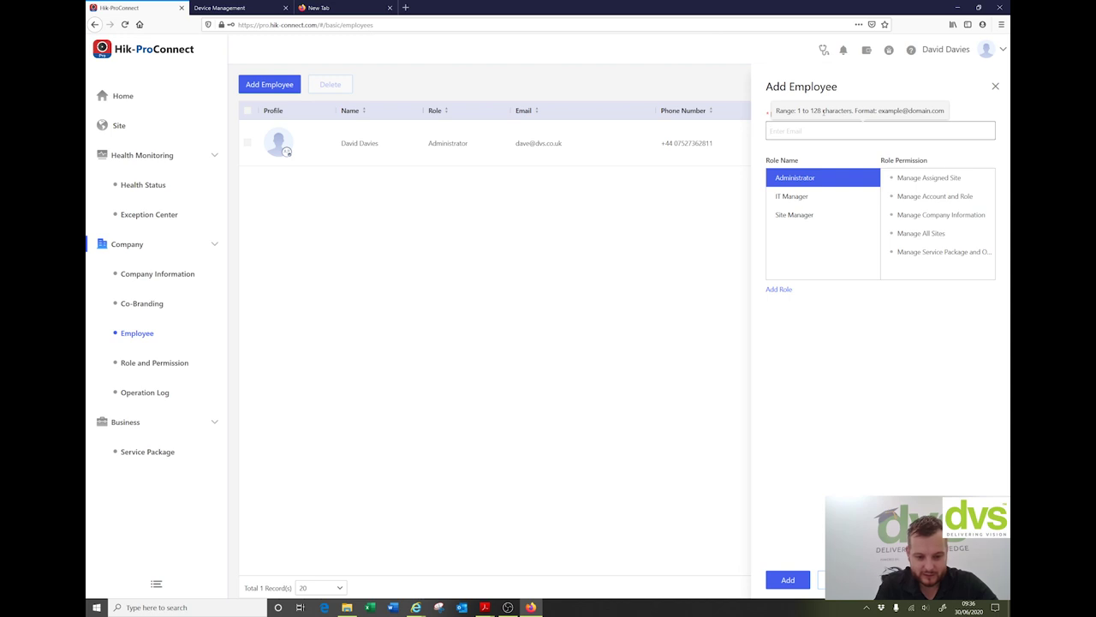
{"action": "type", "text": "wr"}
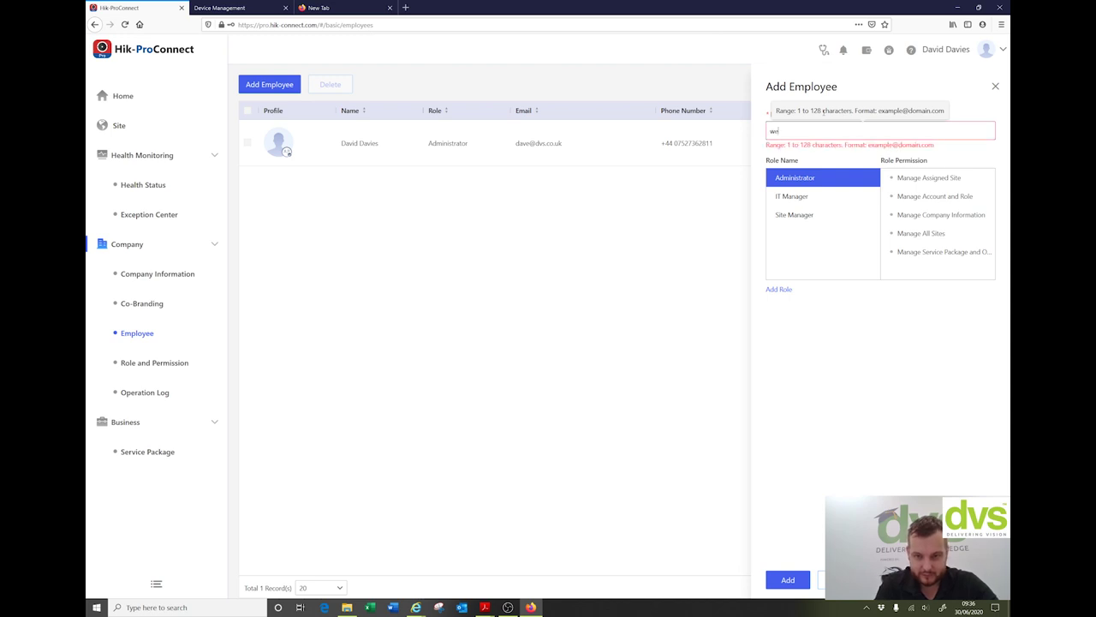
{"action": "key", "text": "BackSpace"}
{"action": "key", "text": "BackSpace"}
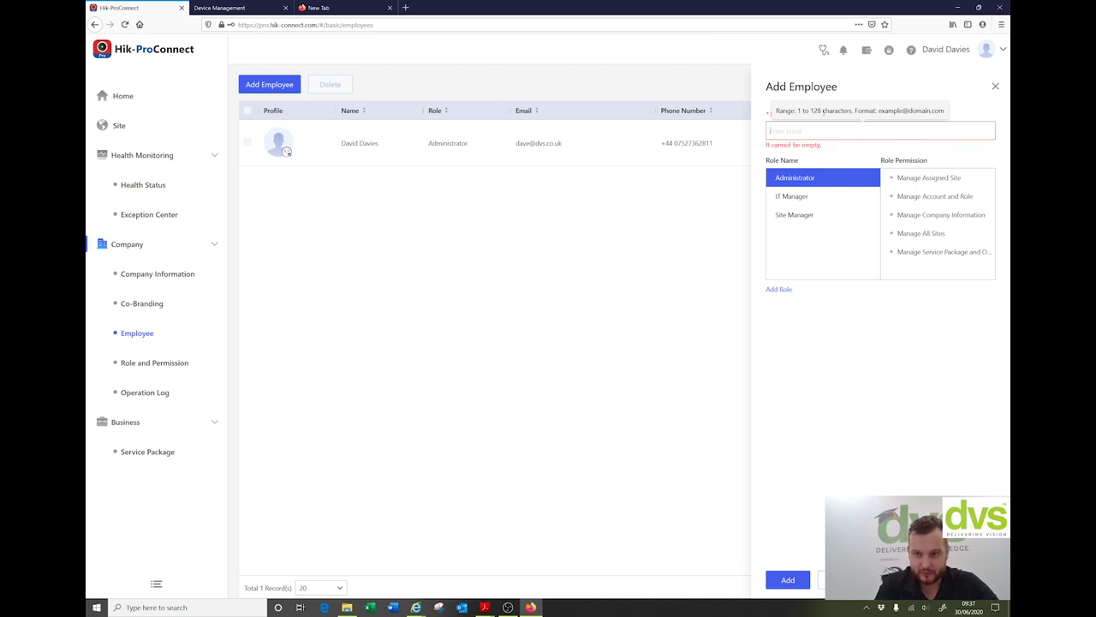
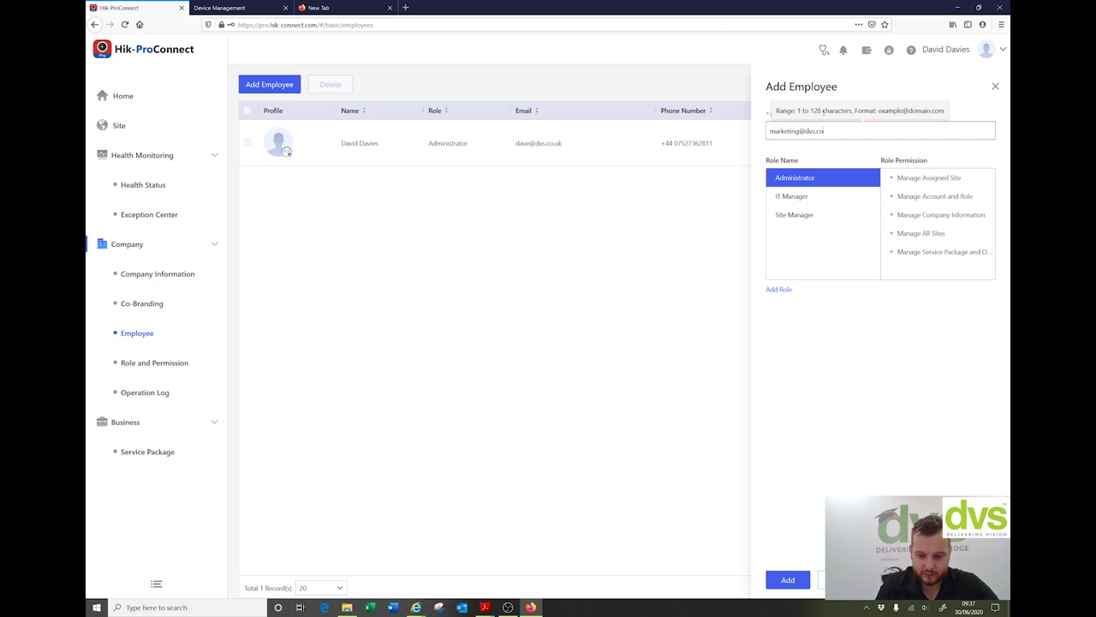
{"action": "left_click", "coordinate": [817, 196]}
{"action": "left_click", "coordinate": [804, 216]}
{"action": "double_click", "coordinate": [828, 210]}
{"action": "left_click", "coordinate": [813, 219]}
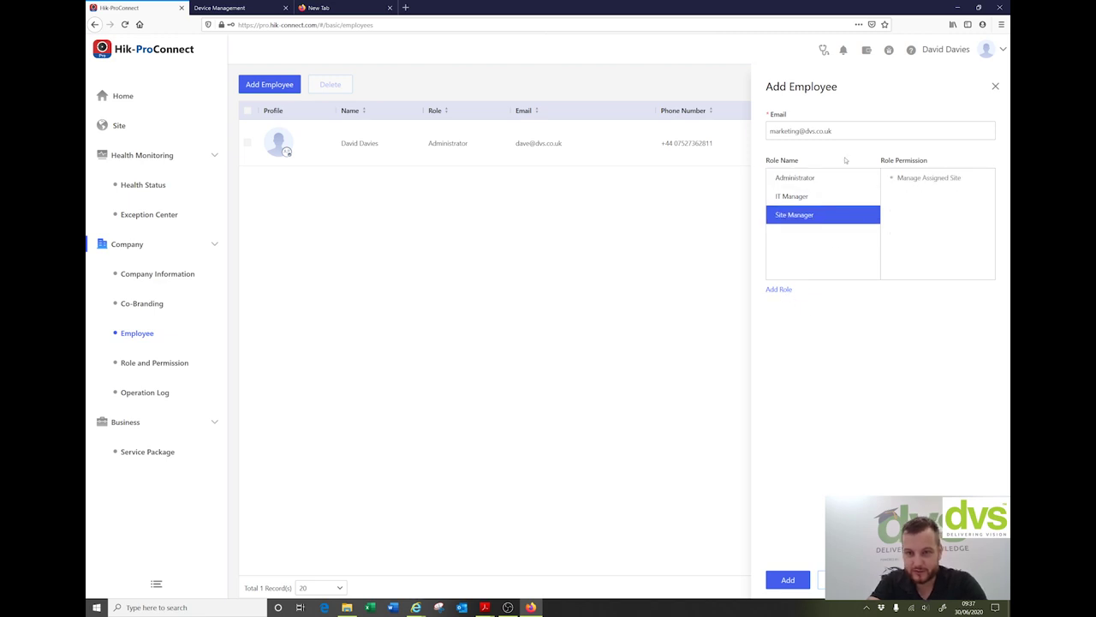
{"action": "left_click", "coordinate": [798, 576]}
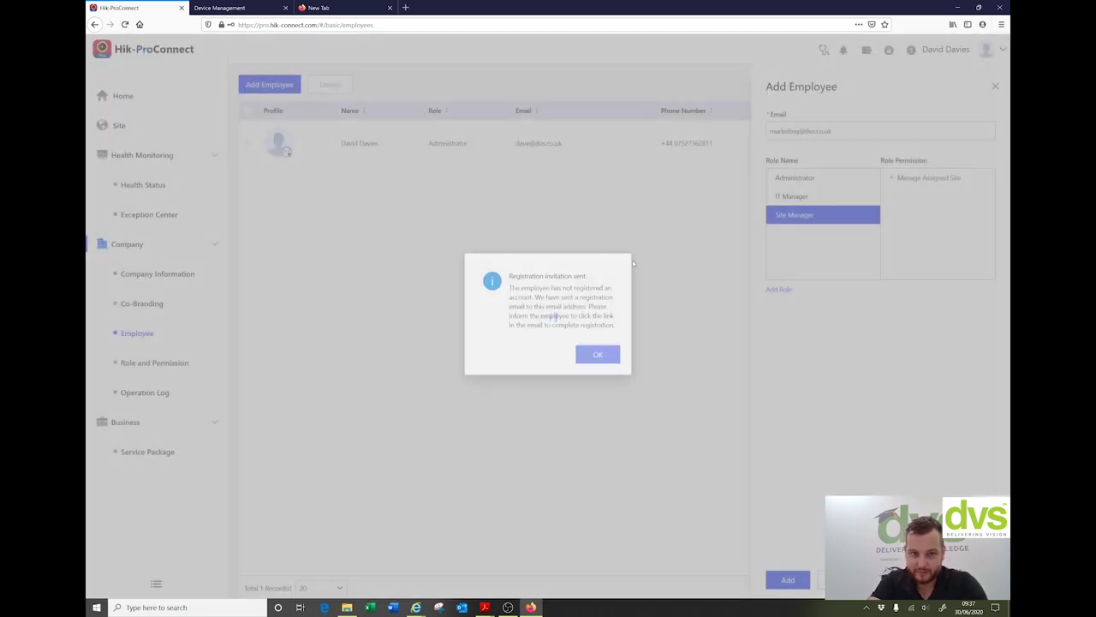
{"action": "left_click", "coordinate": [598, 356]}
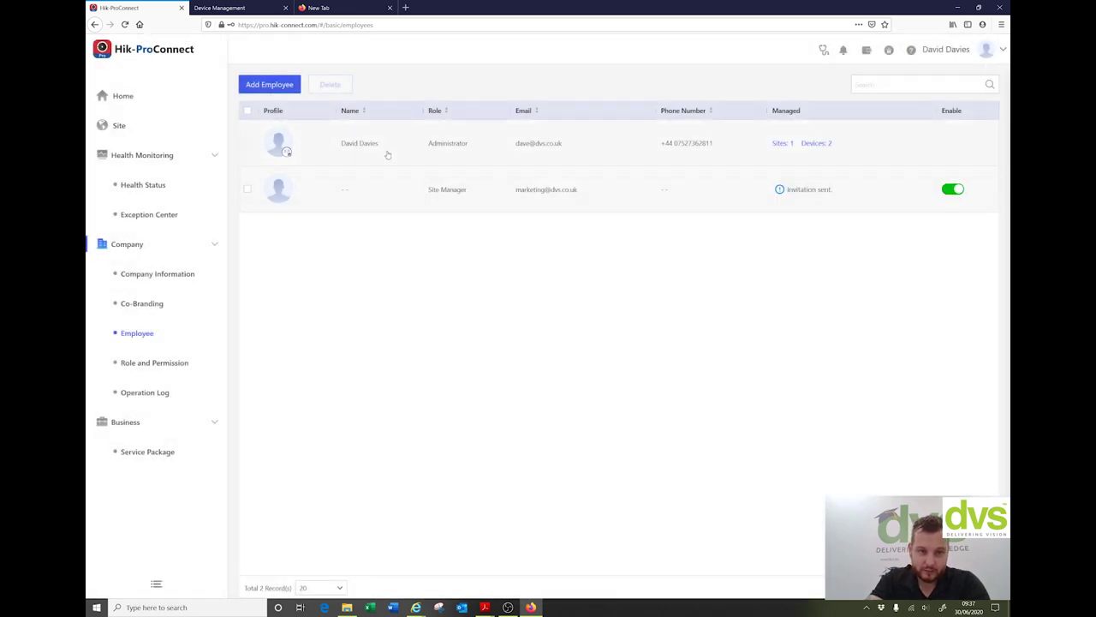
Step: Open Role and Permission and view the IT Manager, Administrator and Site Manager role details
{"action": "left_click", "coordinate": [154, 363]}
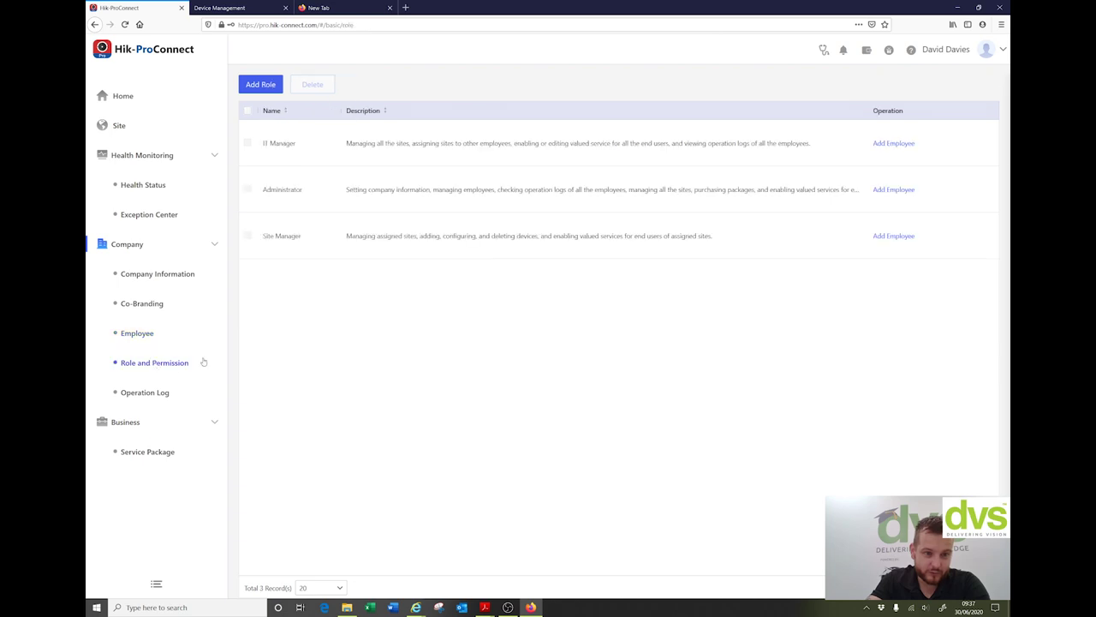
{"action": "left_click", "coordinate": [313, 147]}
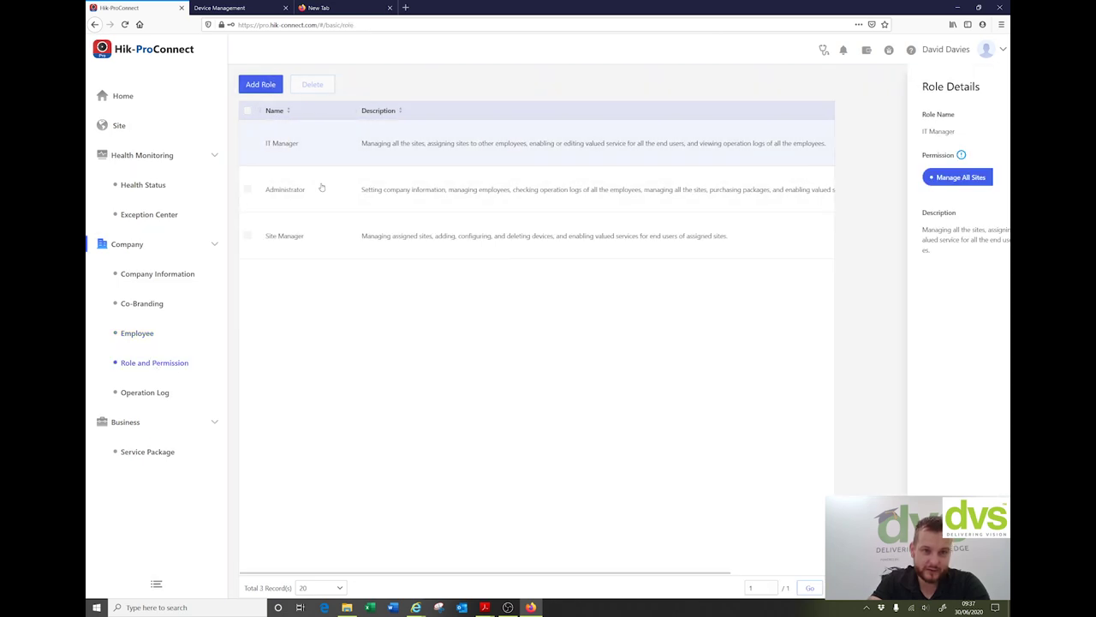
{"action": "left_click", "coordinate": [321, 189]}
{"action": "left_click", "coordinate": [330, 236]}
{"action": "left_click", "coordinate": [329, 143]}
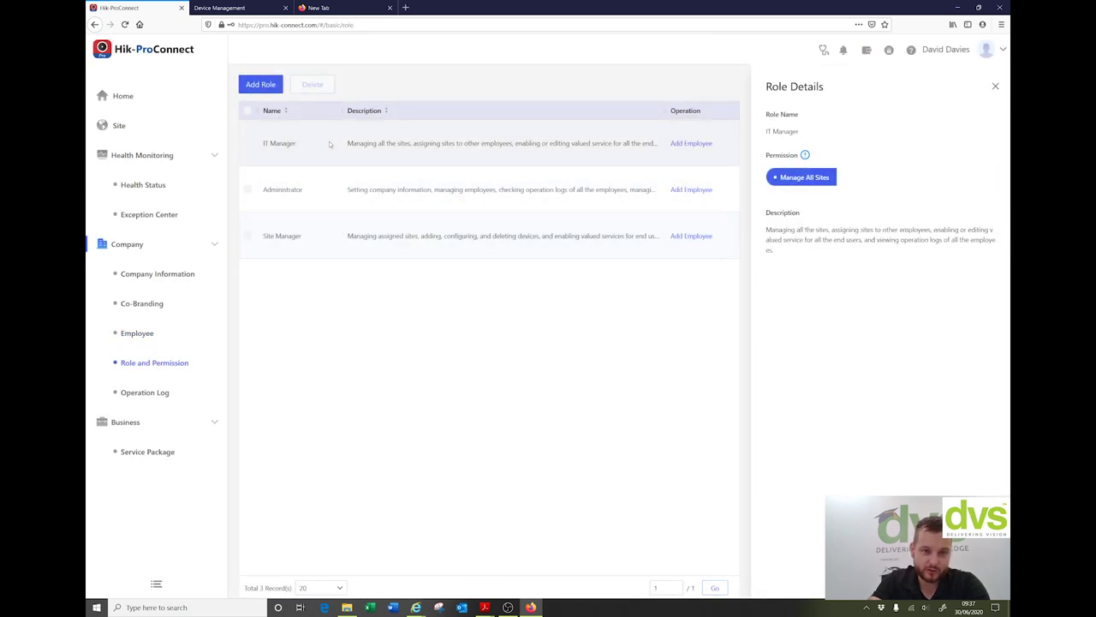
Step: Start adding an Administrator employee and a new role, cancelling both
{"action": "left_click", "coordinate": [679, 190]}
{"action": "left_click", "coordinate": [507, 196]}
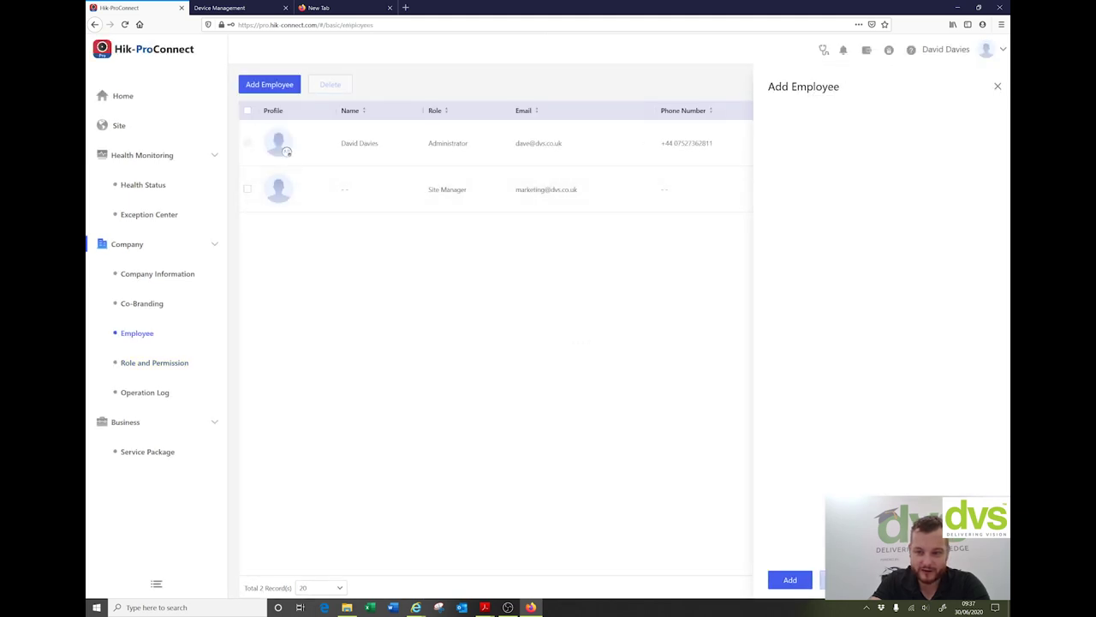
{"action": "left_click", "coordinate": [154, 363]}
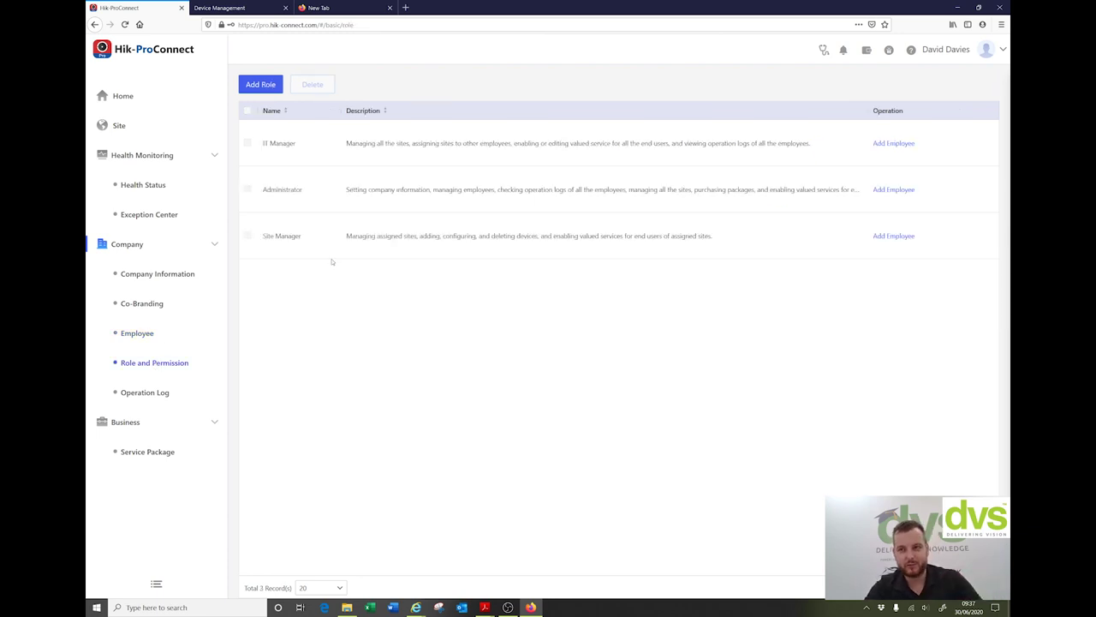
{"action": "left_click", "coordinate": [267, 85]}
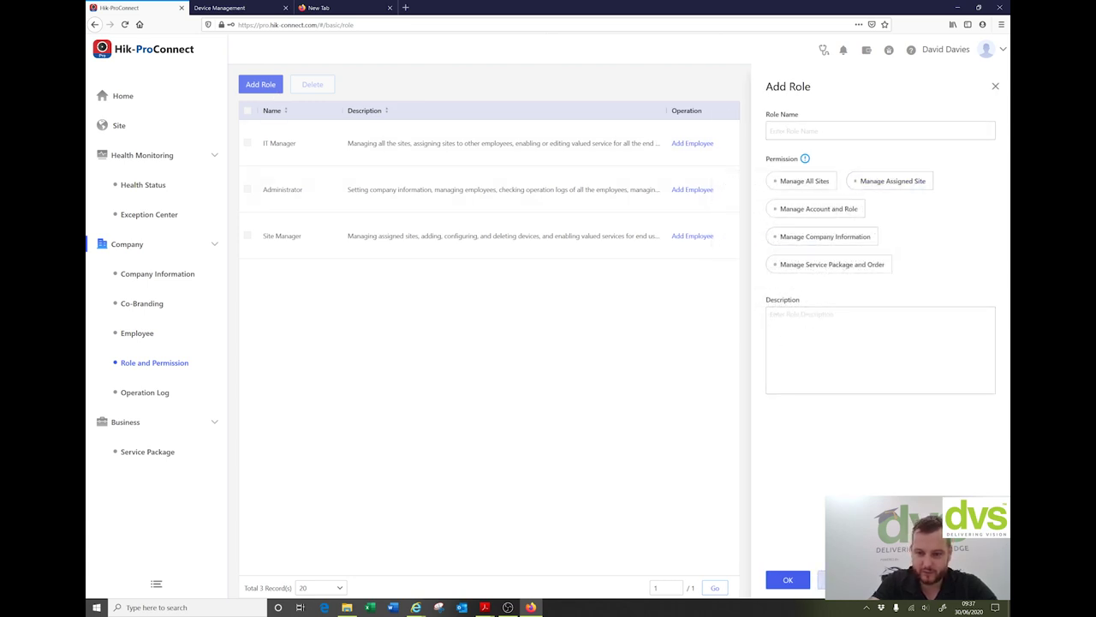
{"action": "left_click", "coordinate": [821, 580]}
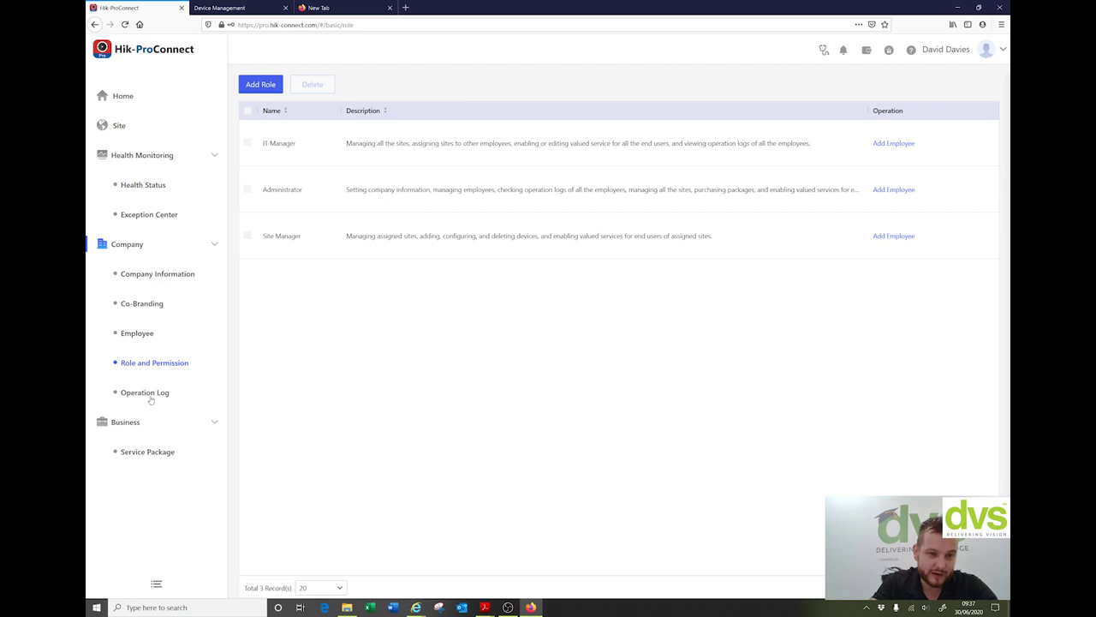
Step: Filter the Operation Log to Today, showing 27 records, then go to Service Package
{"action": "left_click", "coordinate": [150, 394]}
{"action": "scroll", "coordinate": [569, 186], "scroll_direction": "down", "scroll_amount": 2}
{"action": "scroll", "coordinate": [556, 360], "scroll_direction": "up", "scroll_amount": 2}
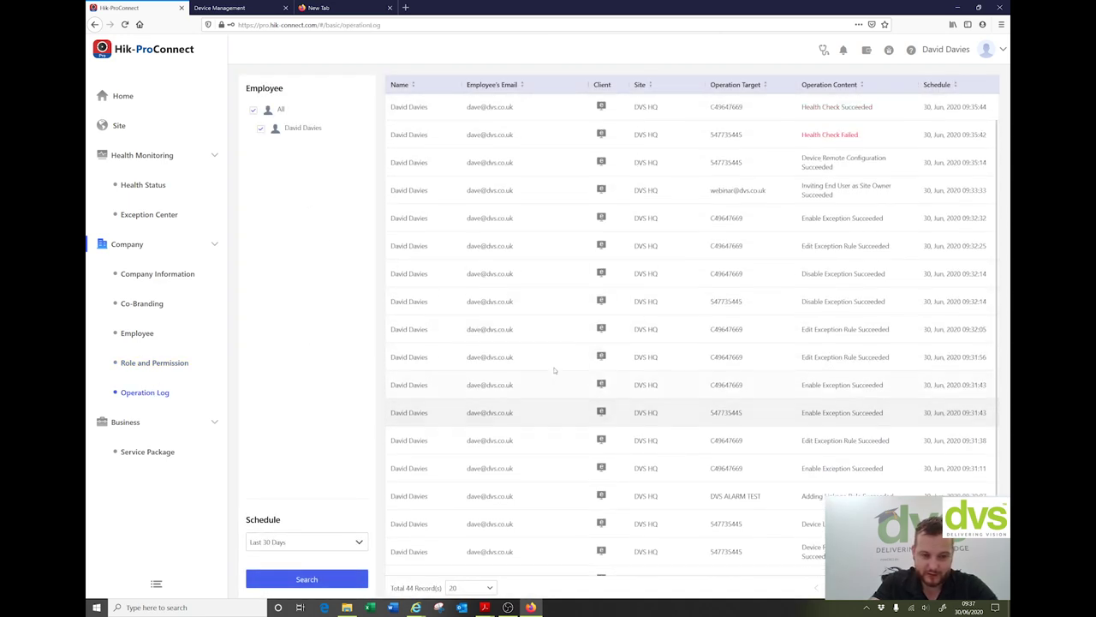
{"action": "left_click", "coordinate": [312, 543]}
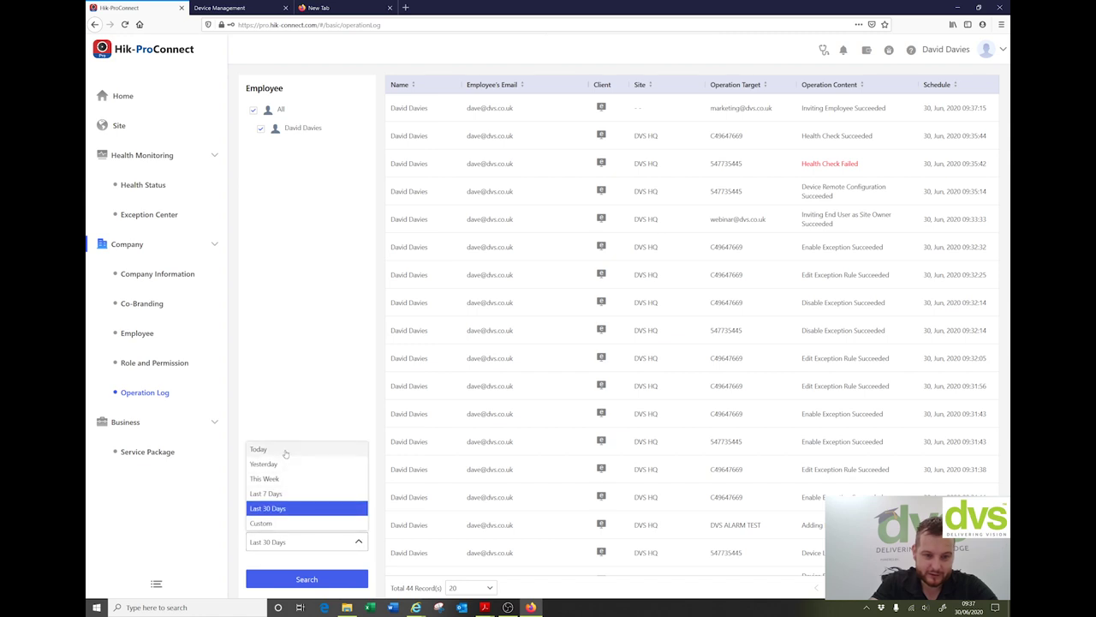
{"action": "left_click", "coordinate": [274, 449]}
{"action": "left_click", "coordinate": [307, 579]}
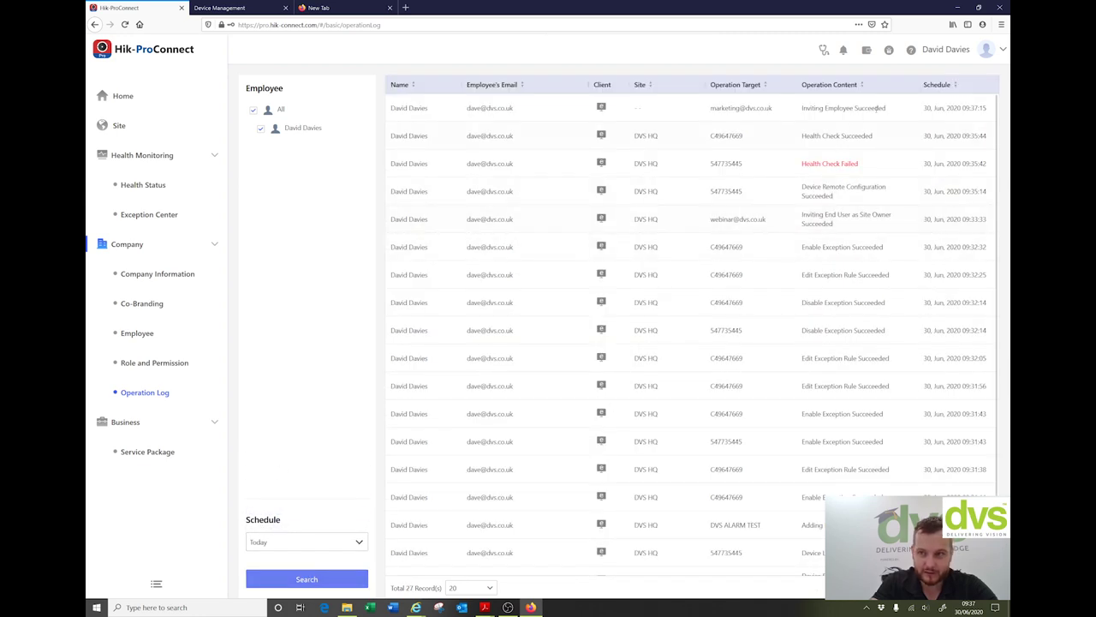
{"action": "scroll", "coordinate": [671, 353], "scroll_direction": "down", "scroll_amount": 2}
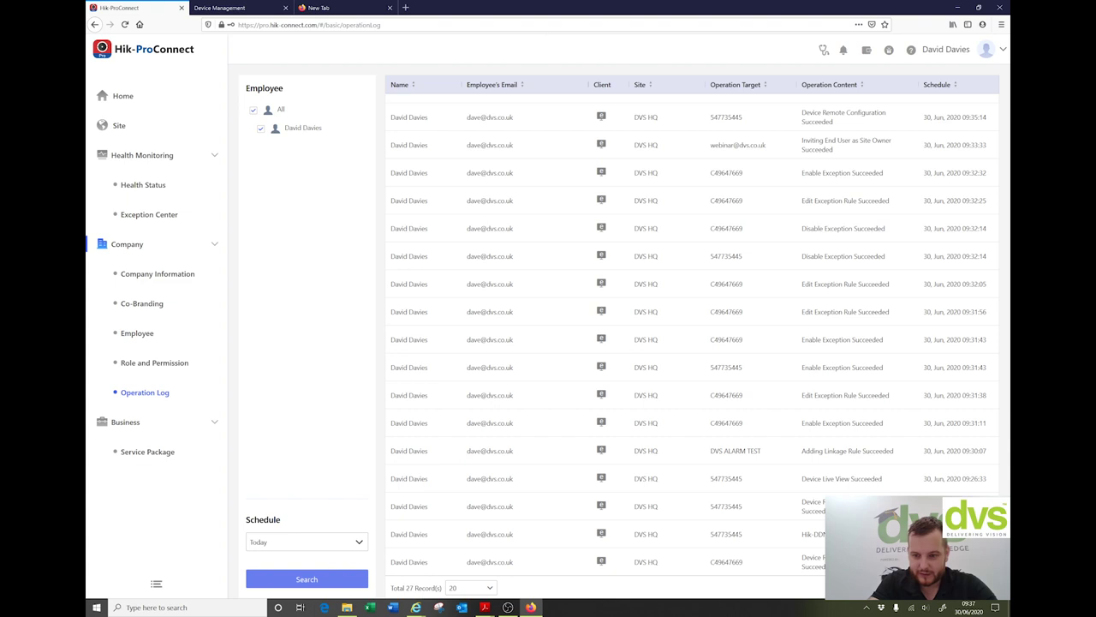
{"action": "scroll", "coordinate": [451, 214], "scroll_direction": "up", "scroll_amount": 2}
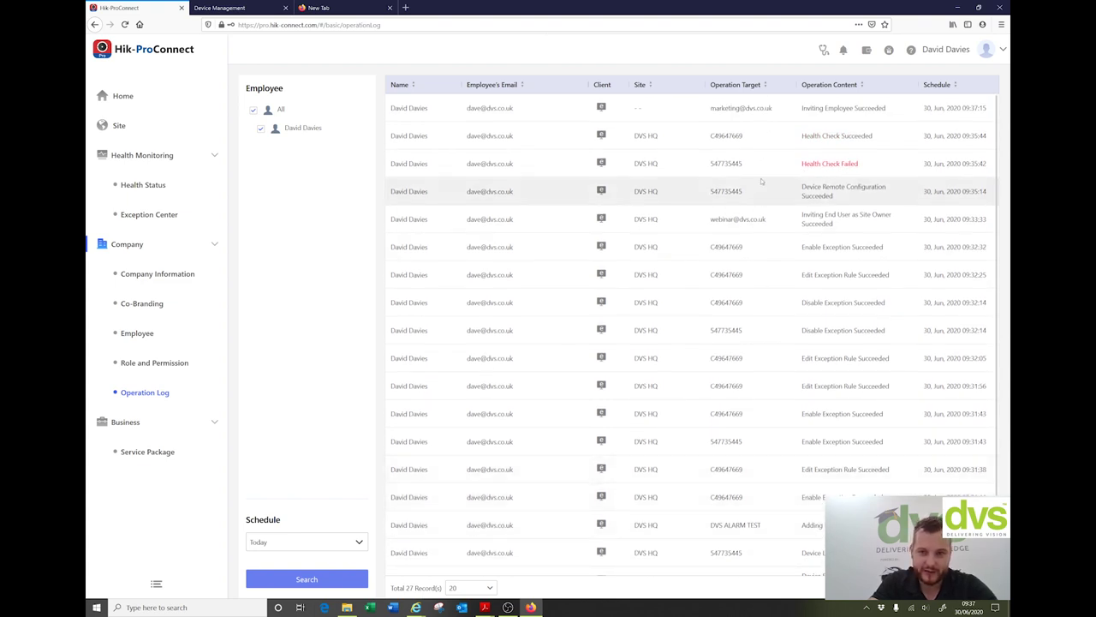
{"action": "left_click", "coordinate": [148, 453]}
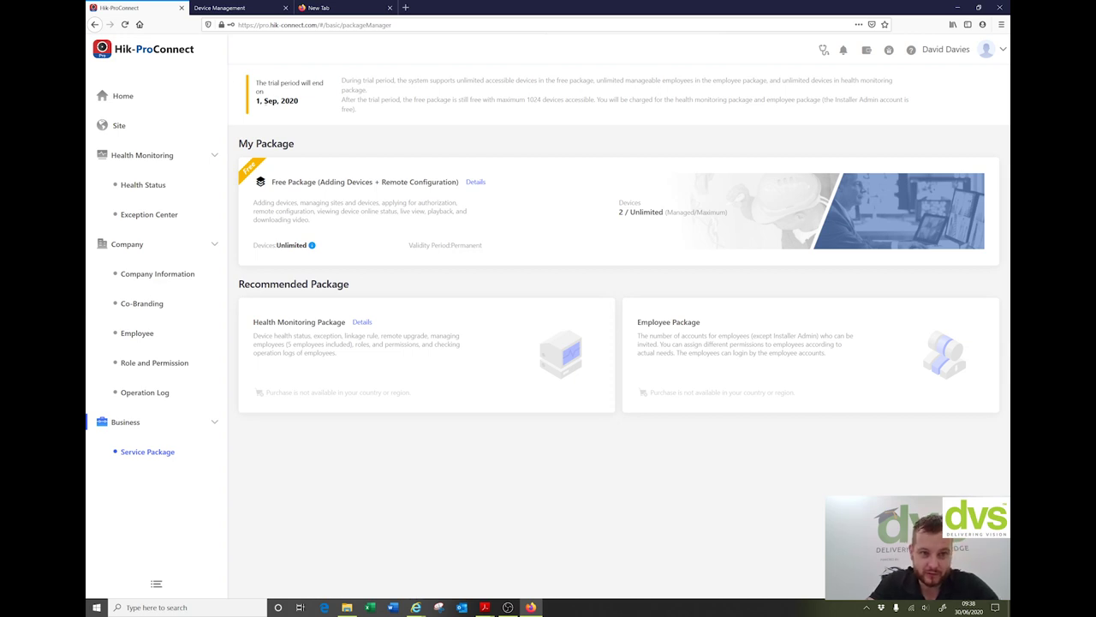
Step: Check the devices' Health Status, then browse Company Information, Co-Branding and Role and Permission pages
{"action": "left_click", "coordinate": [144, 185]}
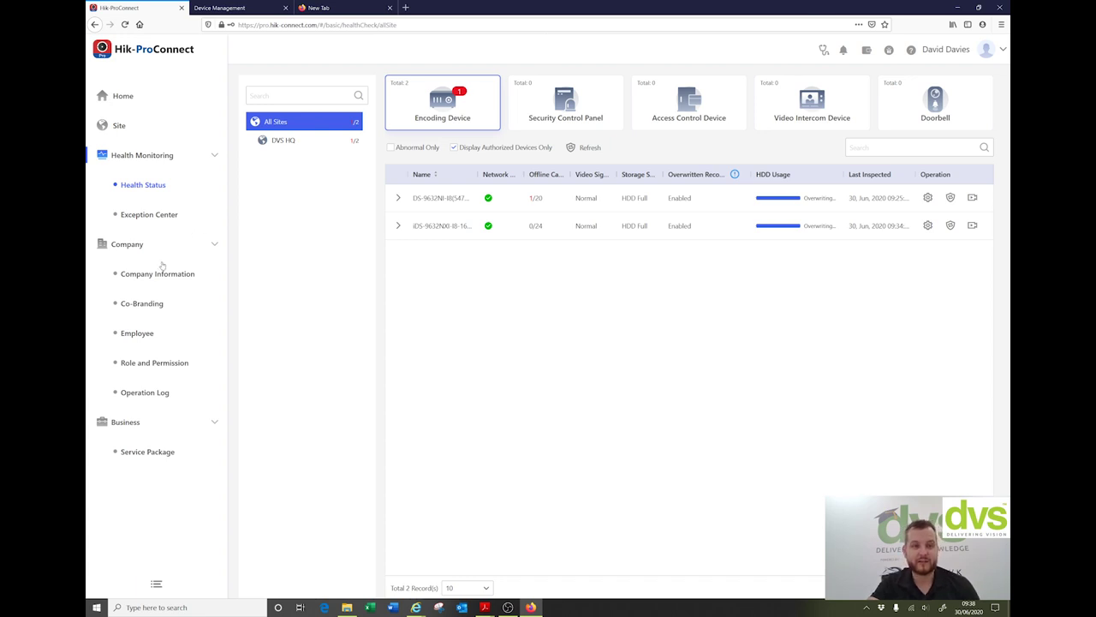
{"action": "left_click", "coordinate": [142, 283]}
{"action": "left_click", "coordinate": [151, 300]}
{"action": "left_click", "coordinate": [150, 362]}
Step: View the Operation Log page
{"action": "left_click", "coordinate": [160, 393]}
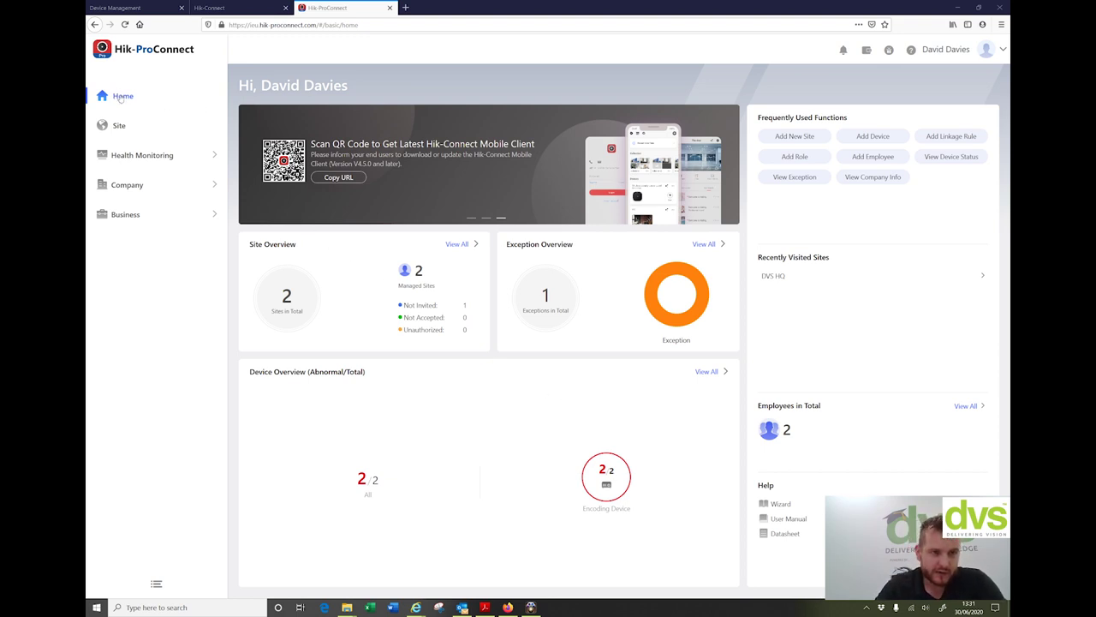
Step: Open the site list and start inviting an owner for the DVS Testing site
{"action": "left_click", "coordinate": [121, 126]}
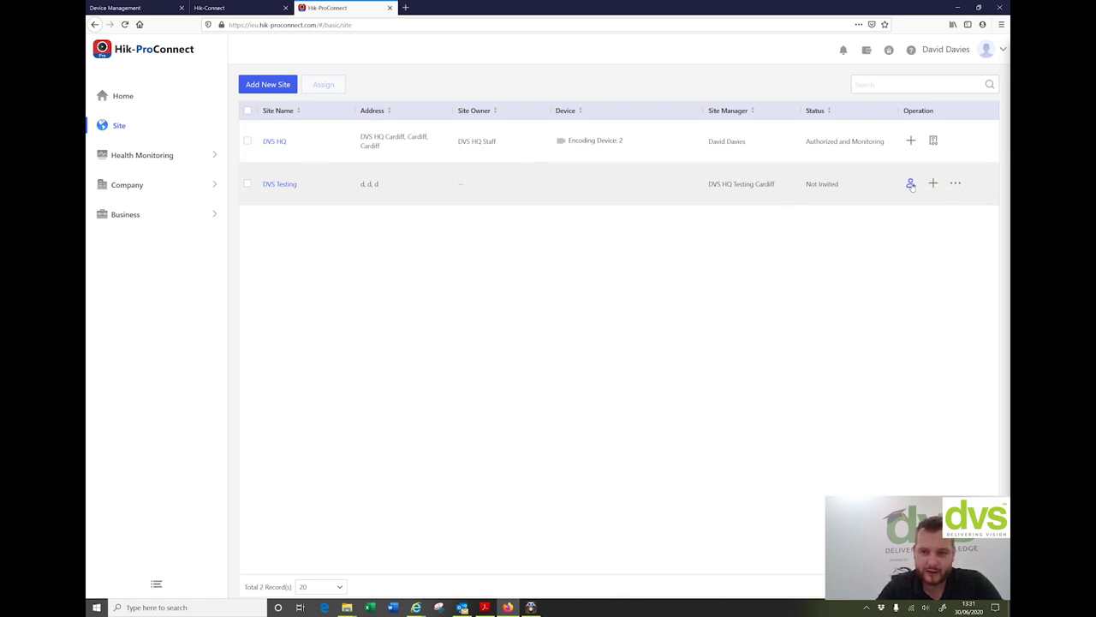
{"action": "left_click", "coordinate": [911, 184]}
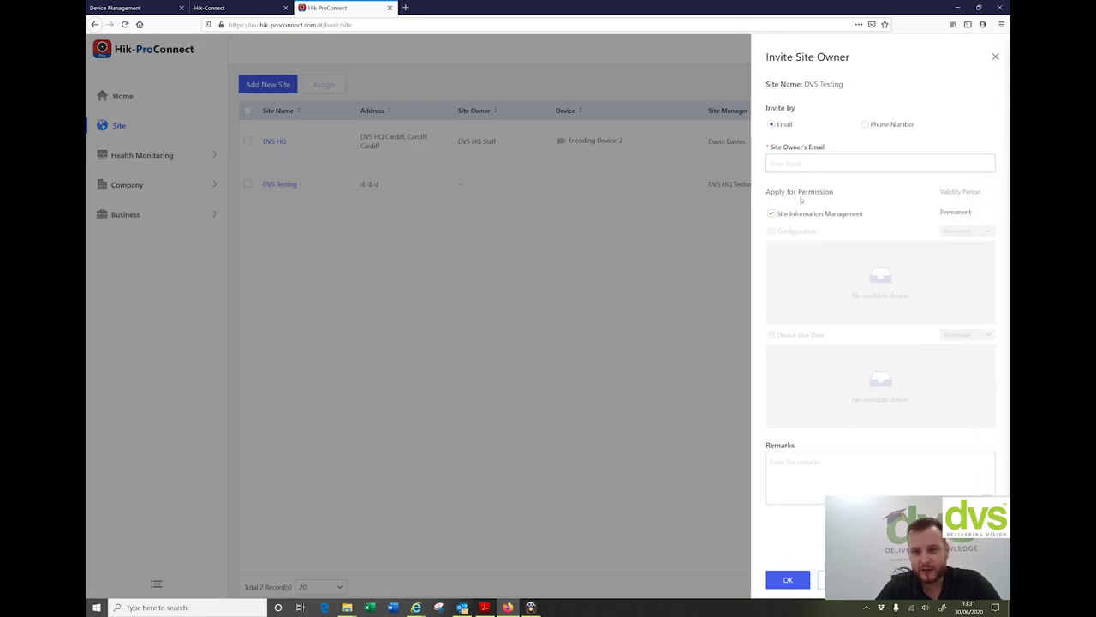
{"action": "left_click", "coordinate": [786, 165]}
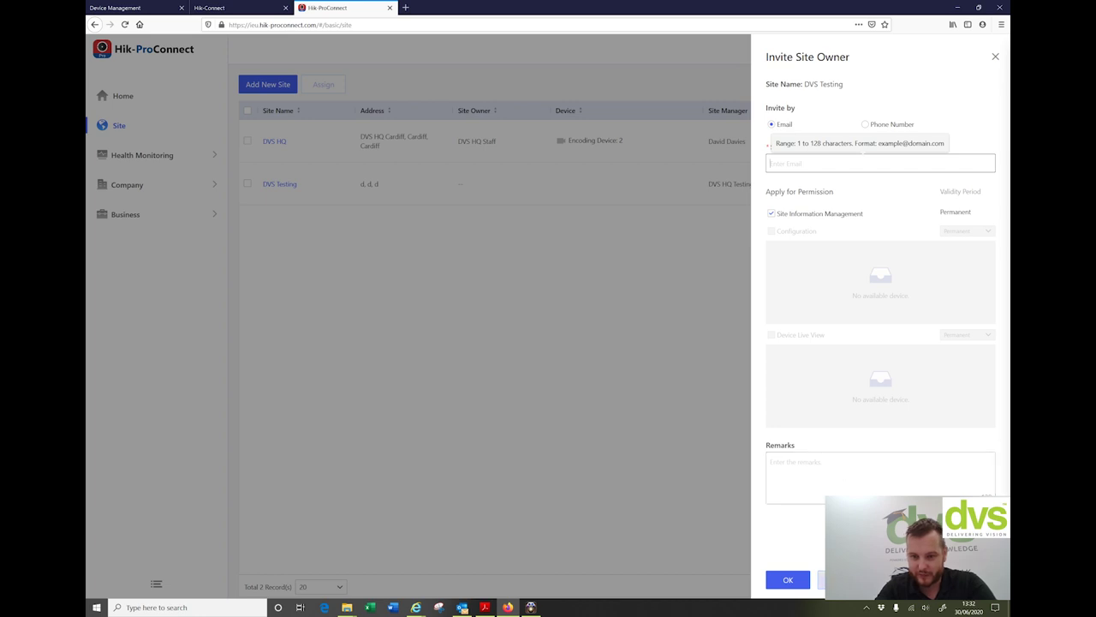
{"action": "left_click", "coordinate": [822, 580]}
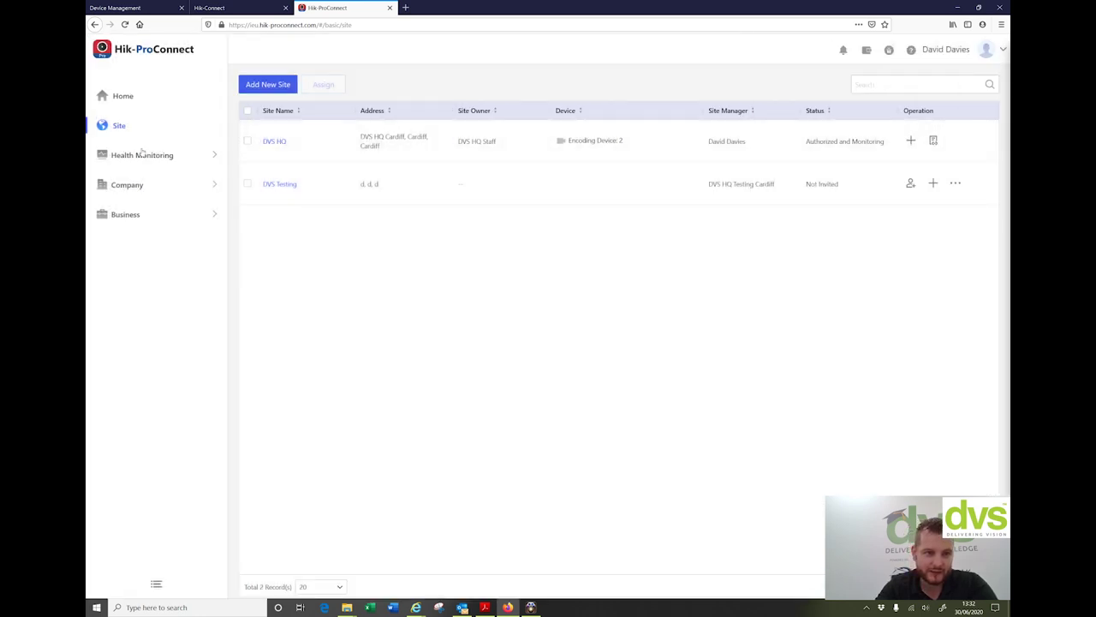
Step: Open DVS HQ and apply for Live View Permission, which reports no device requires it
{"action": "left_click", "coordinate": [276, 141]}
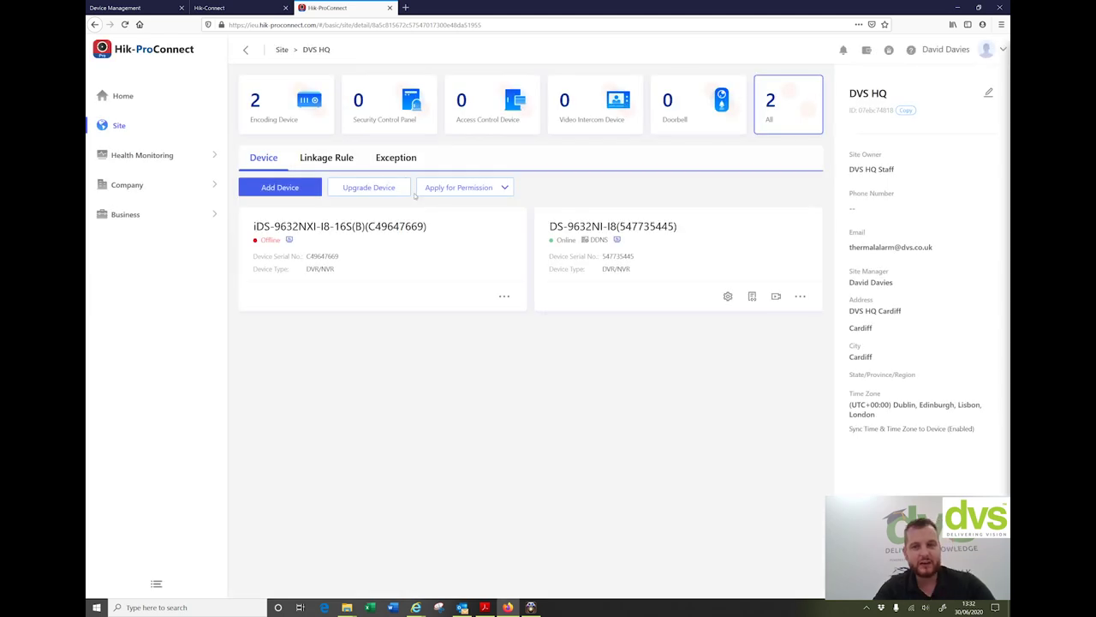
{"action": "left_click", "coordinate": [470, 192]}
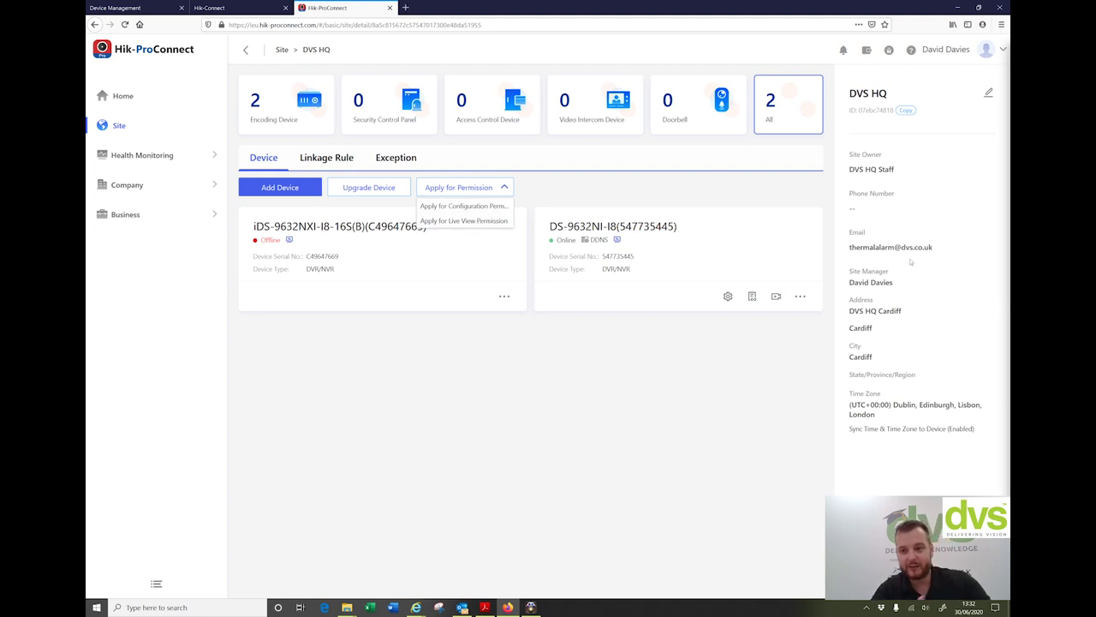
{"action": "left_click", "coordinate": [444, 222]}
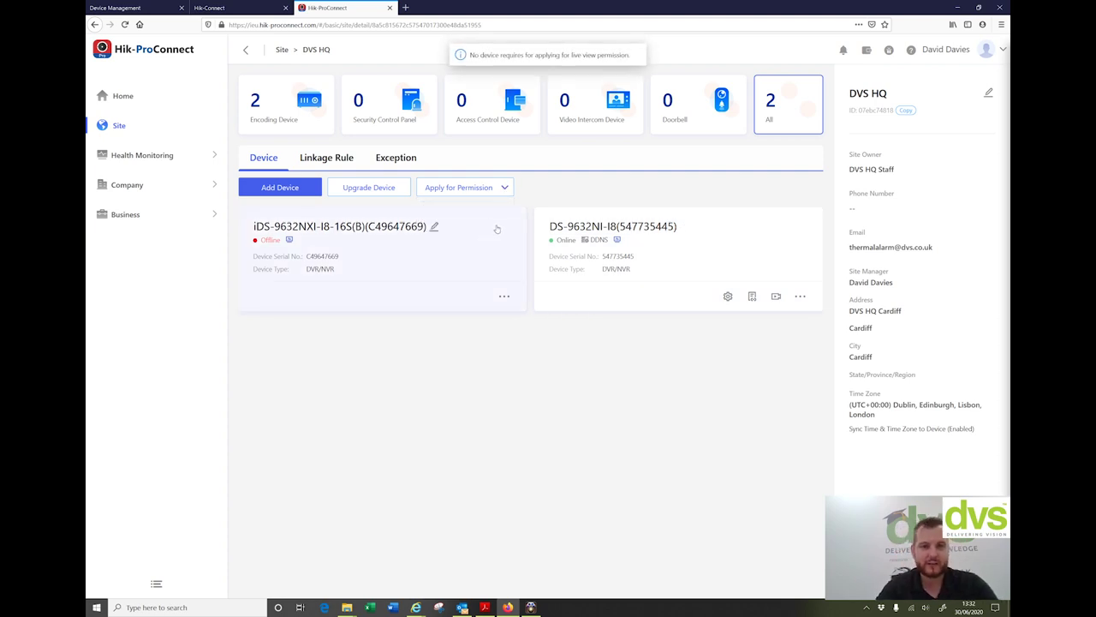